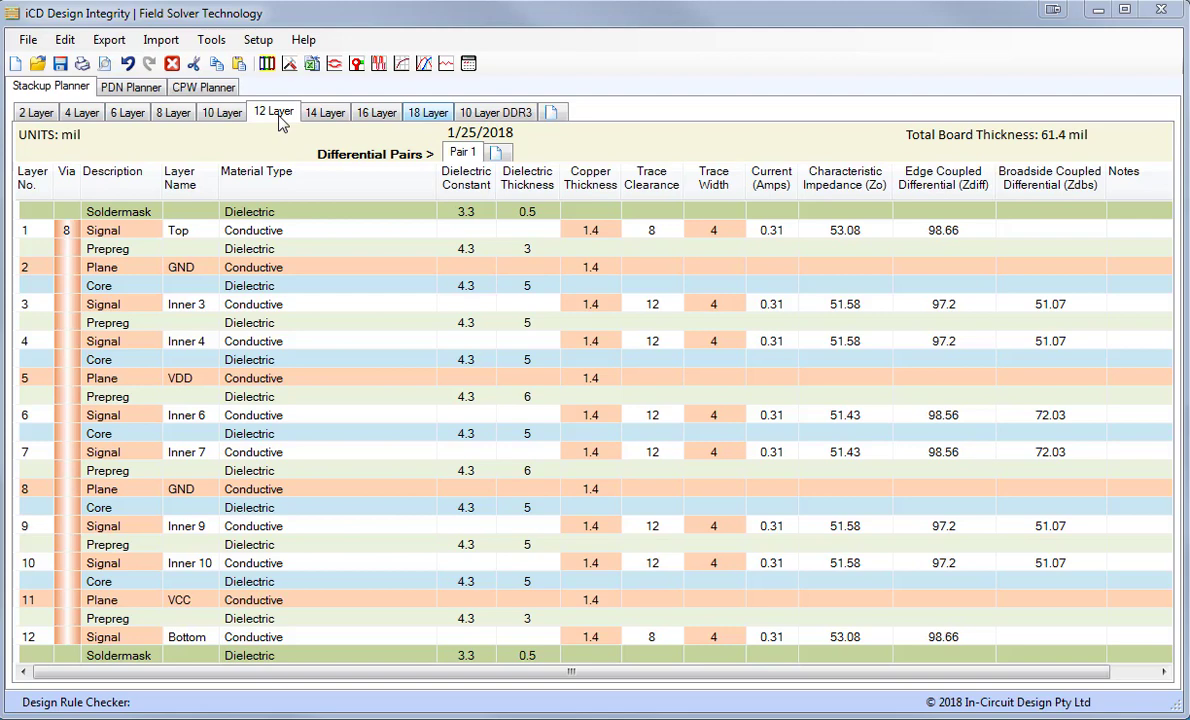
# Step: Load the 18 Layer example stackup (69.4 mil thick) after glancing at the 2 Layer one
pyautogui.click(35, 113)
pyautogui.click(428, 114)
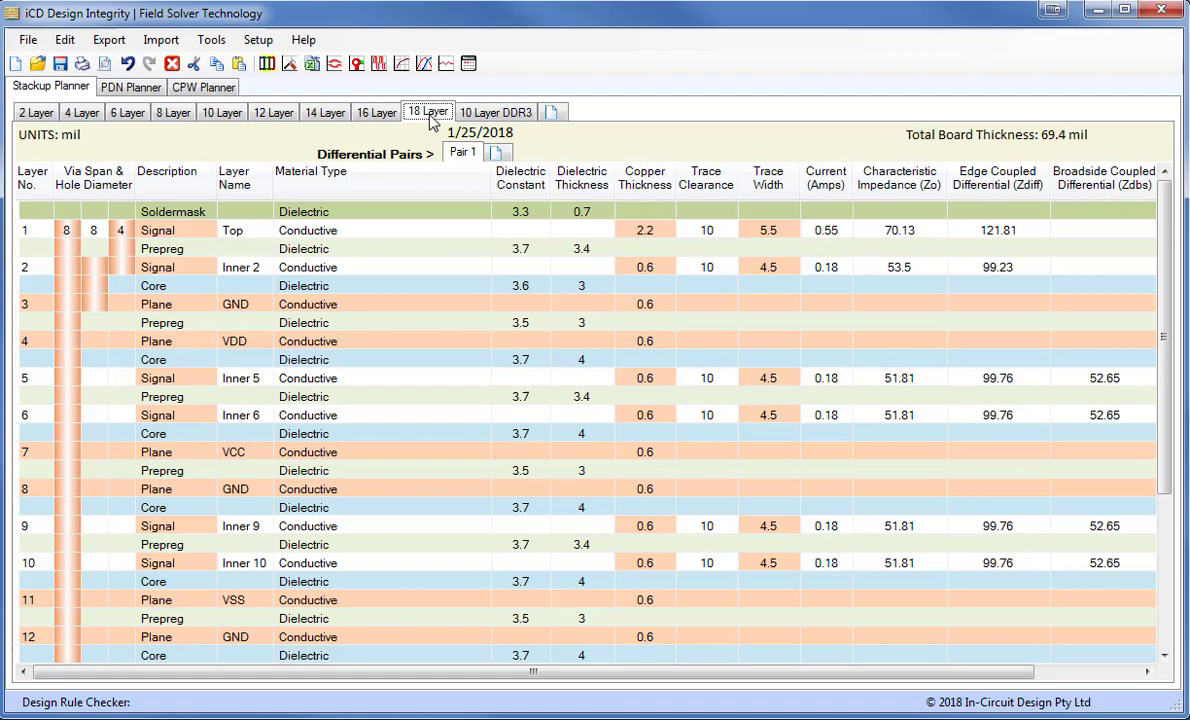
# Step: Open the 10 Layer DDR3 stackup and review its PTH, buried and blind via span definitions
pyautogui.click(496, 113)
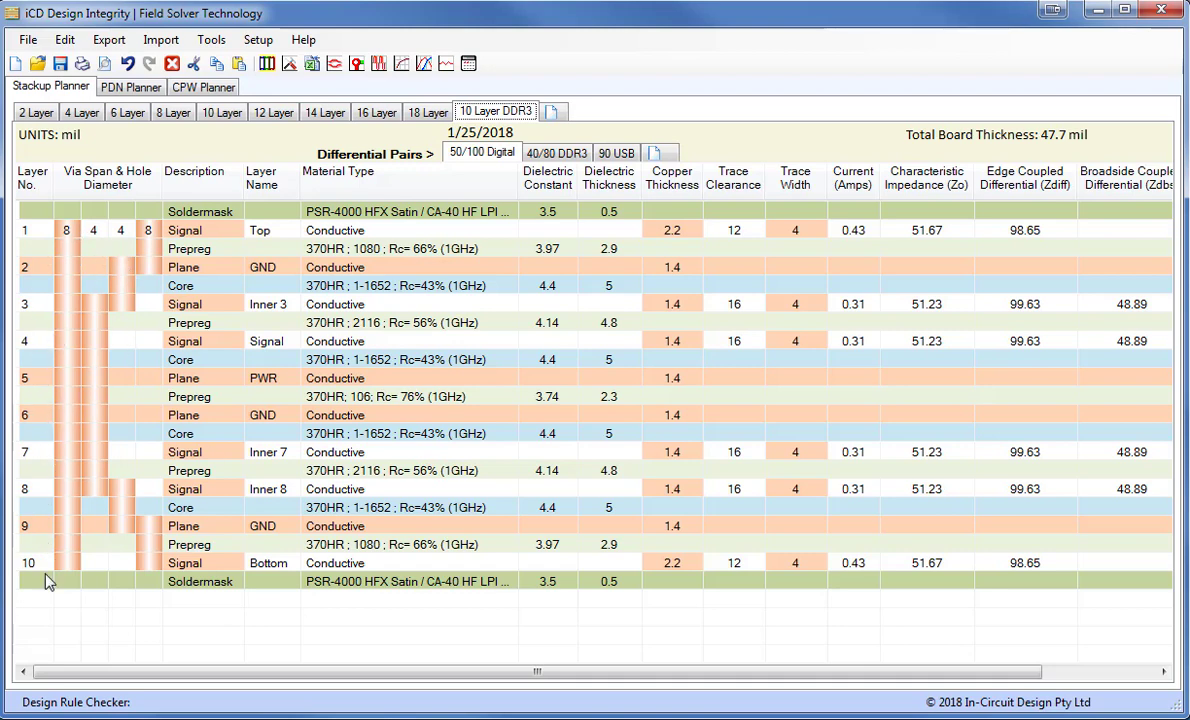
pyautogui.doubleClick(290, 265)
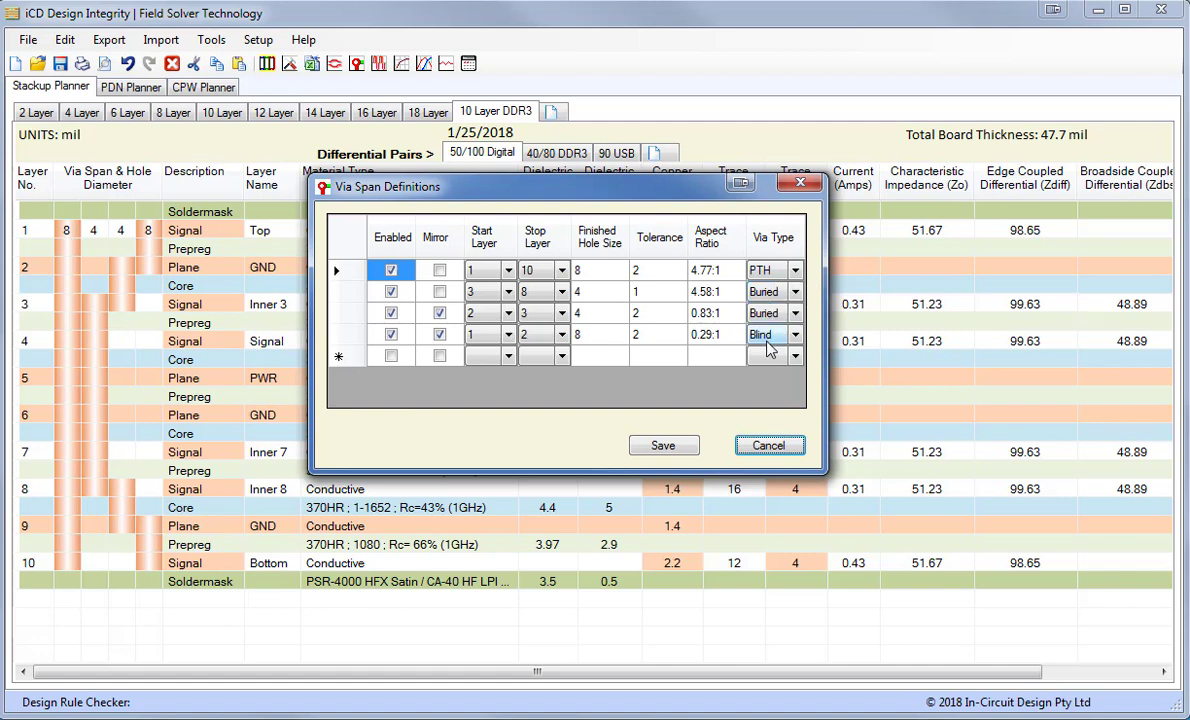
pyautogui.click(769, 445)
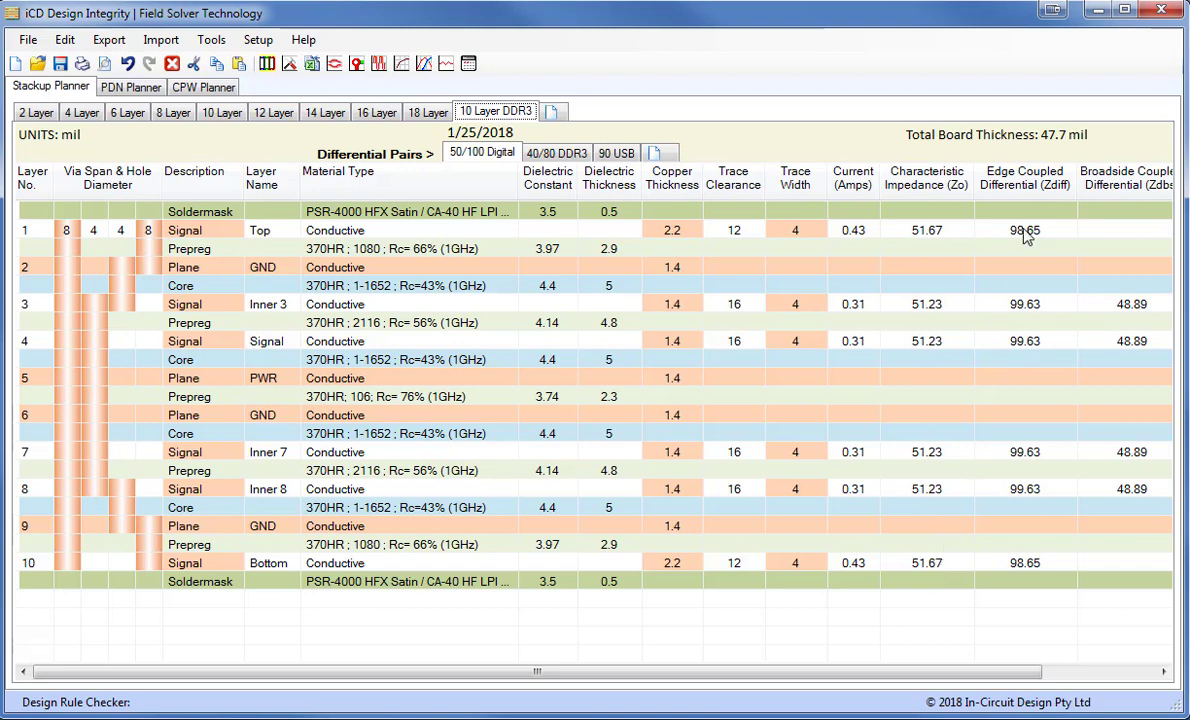
# Step: Show the 90 USB pair values (4 mil traces, about 90.6 ohm) and select the first prepreg
pyautogui.click(560, 154)
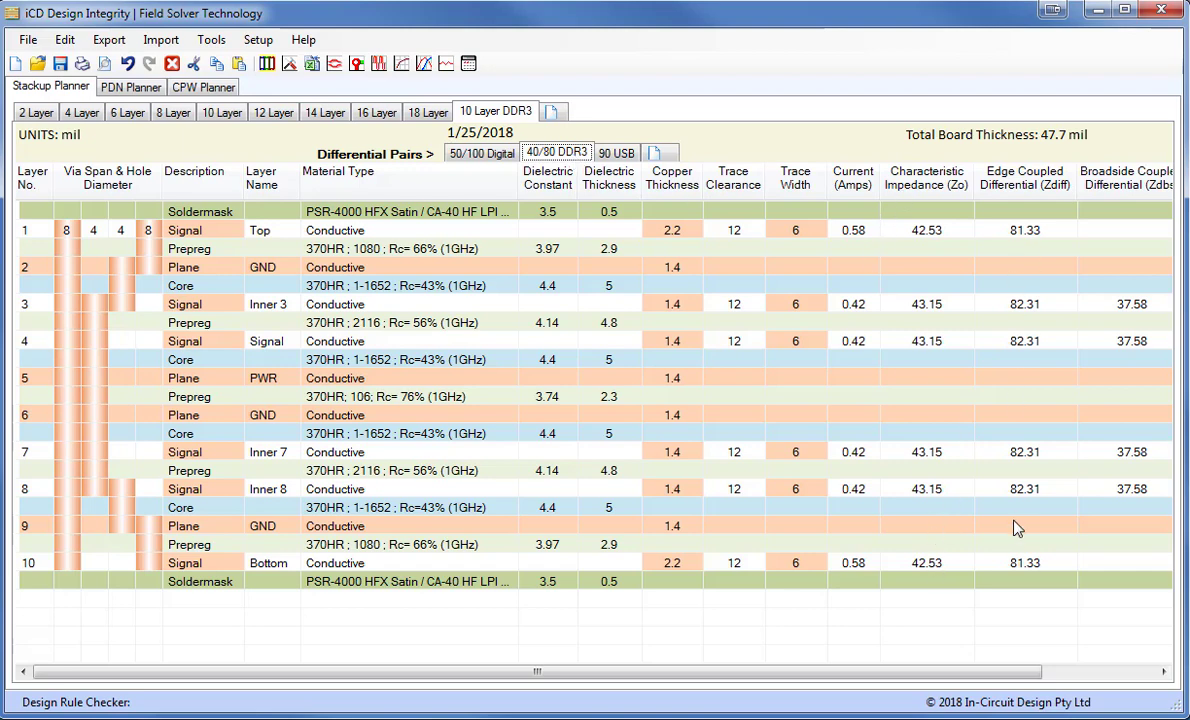
pyautogui.click(614, 153)
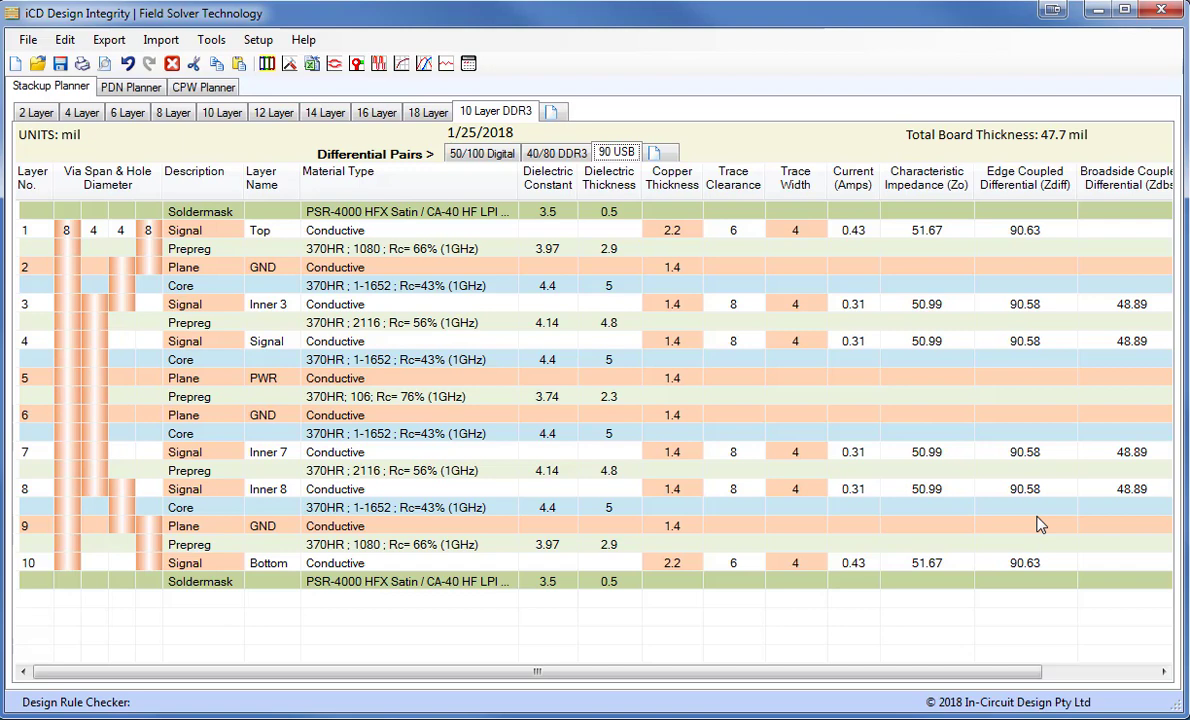
pyautogui.click(480, 253)
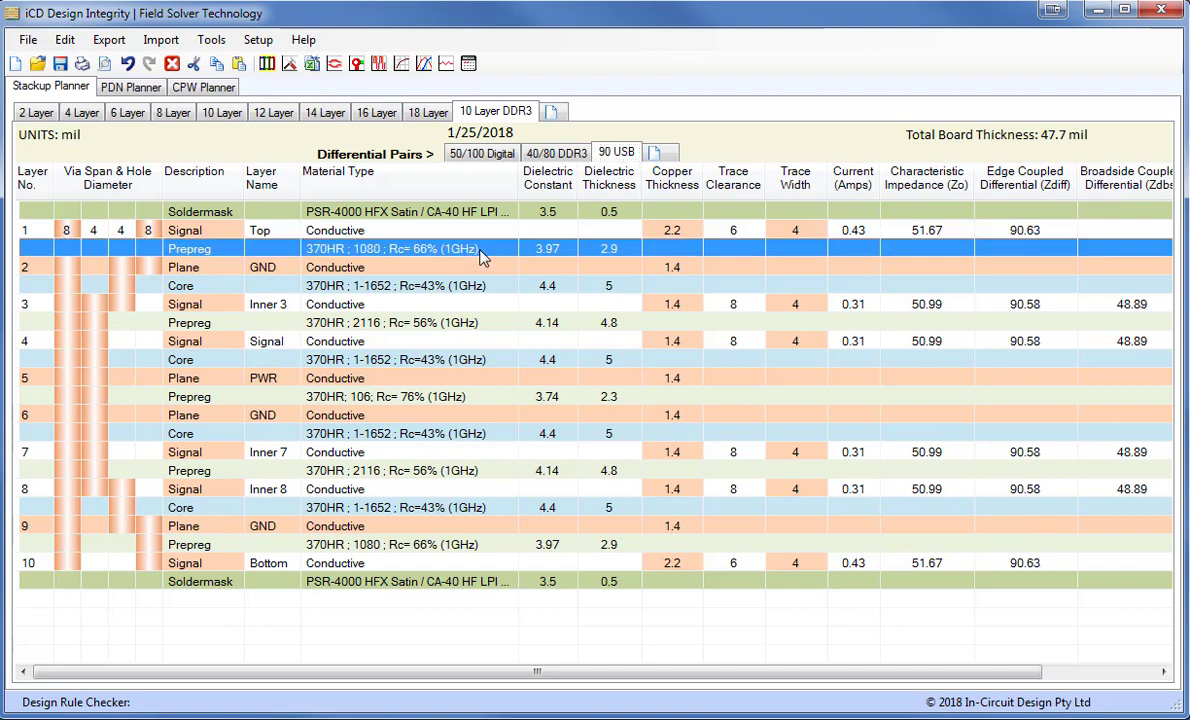
pyautogui.rightClick(480, 256)
pyautogui.click(613, 398)
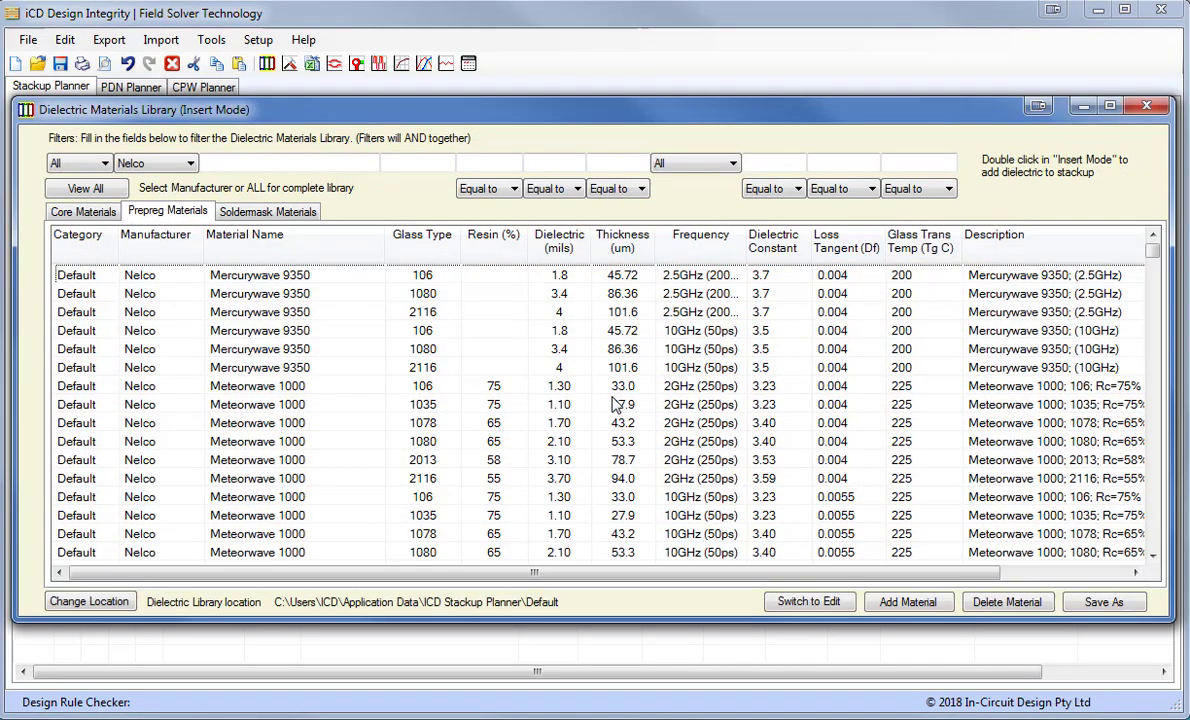
pyautogui.click(191, 164)
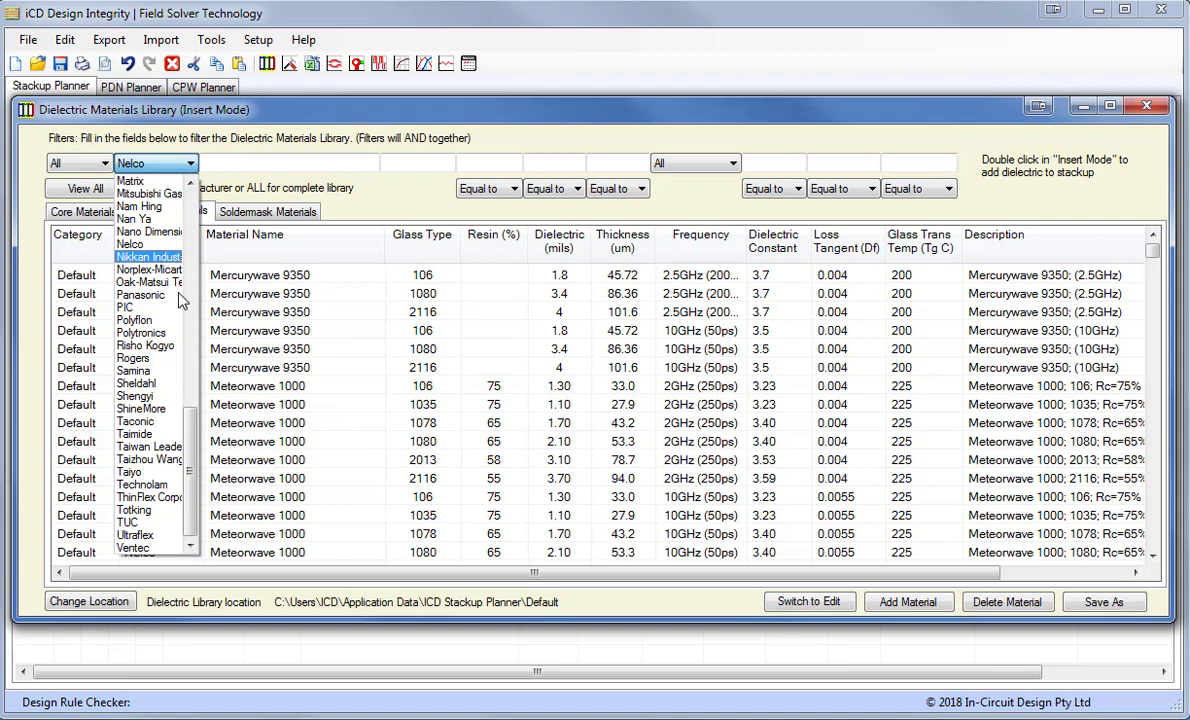
pyautogui.scroll(1, 190, 432)
pyautogui.scroll(10, 190, 432)
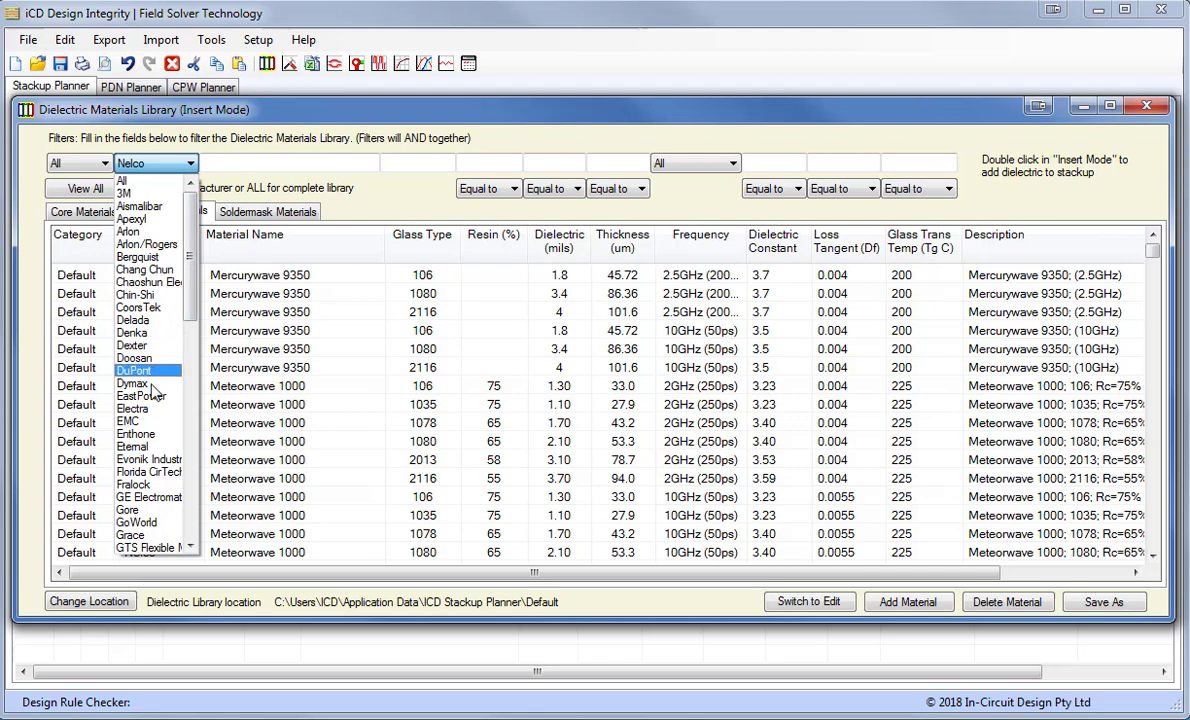
pyautogui.scroll(-15, 165, 440)
pyautogui.scroll(-2, 170, 460)
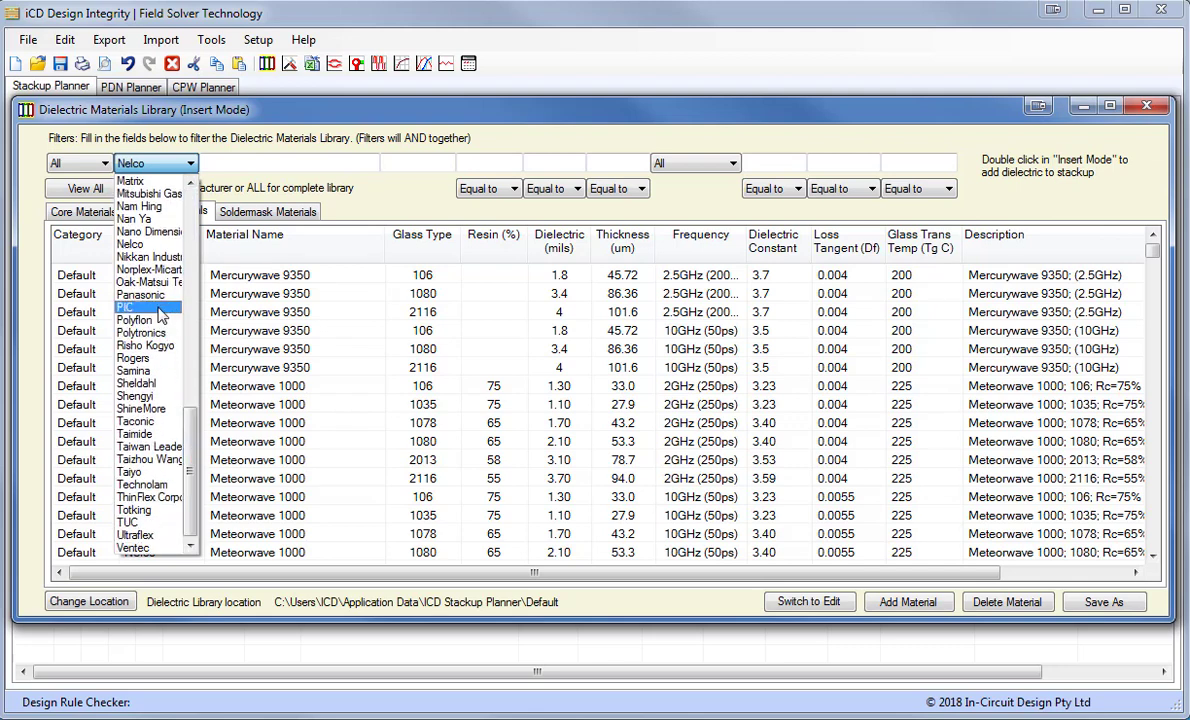
pyautogui.click(161, 308)
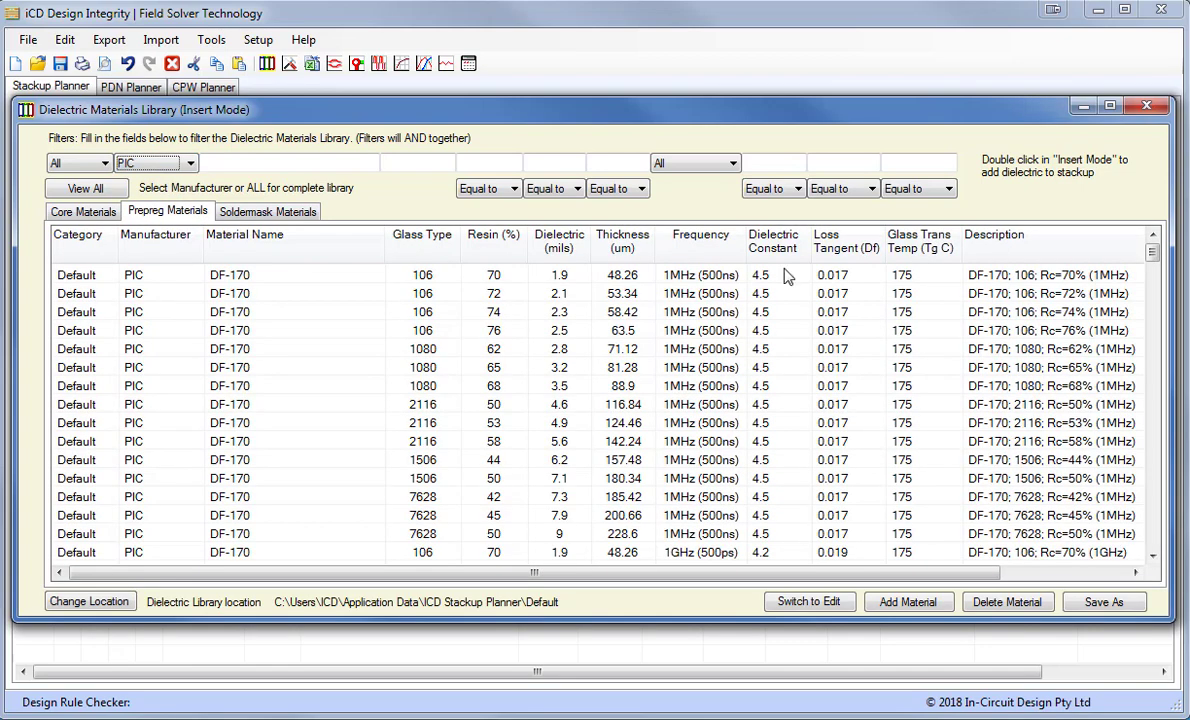
pyautogui.click(712, 163)
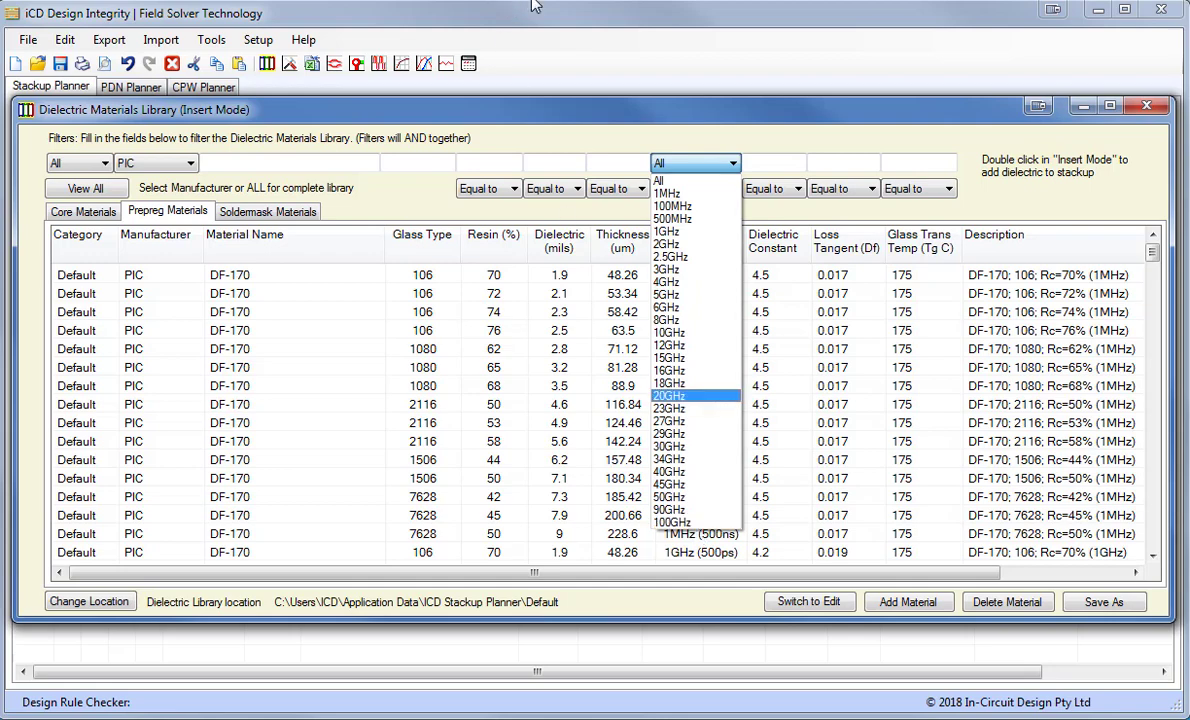
pyautogui.click(1146, 105)
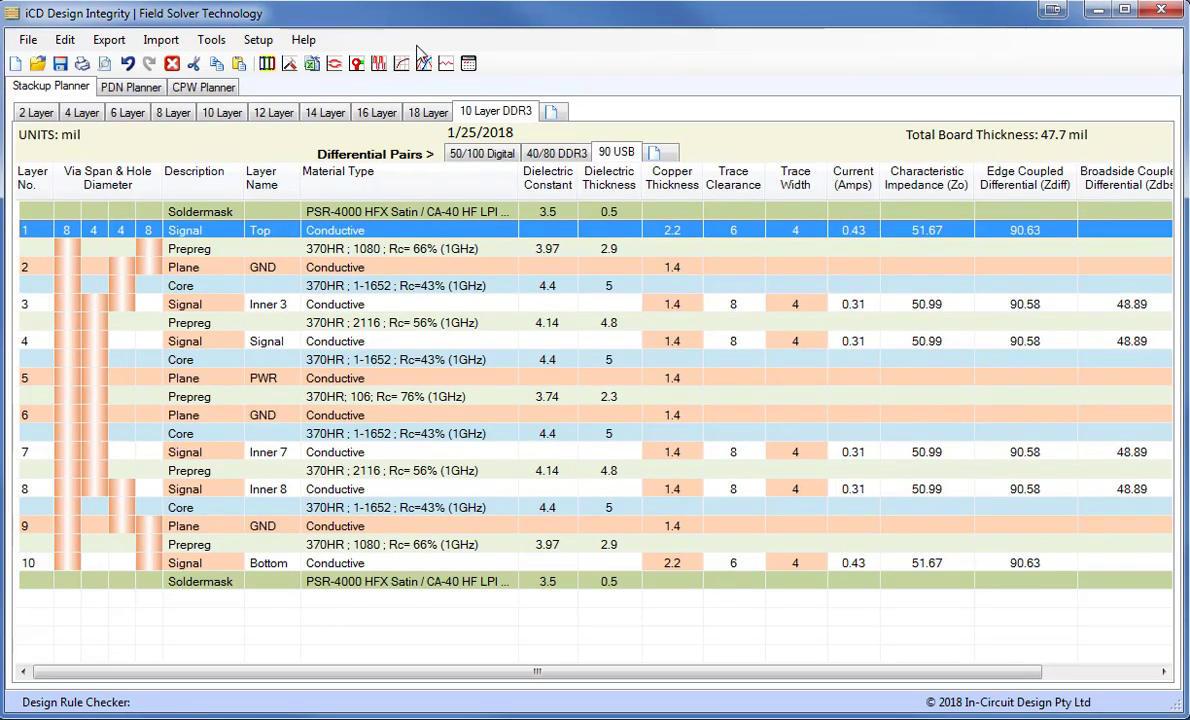
# Step: Plot Top layer impedance against copper thickness, trace clearance and differential coupling
pyautogui.click(403, 65)
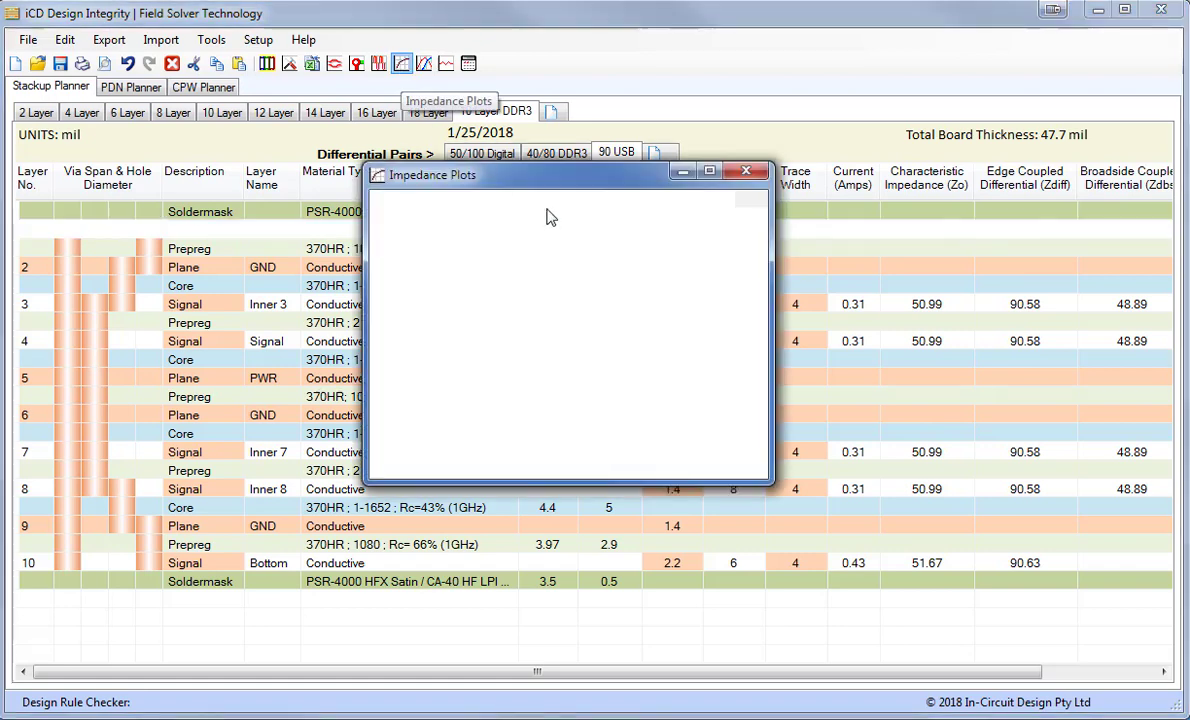
pyautogui.moveTo(548, 183); pyautogui.dragTo(468, 293)
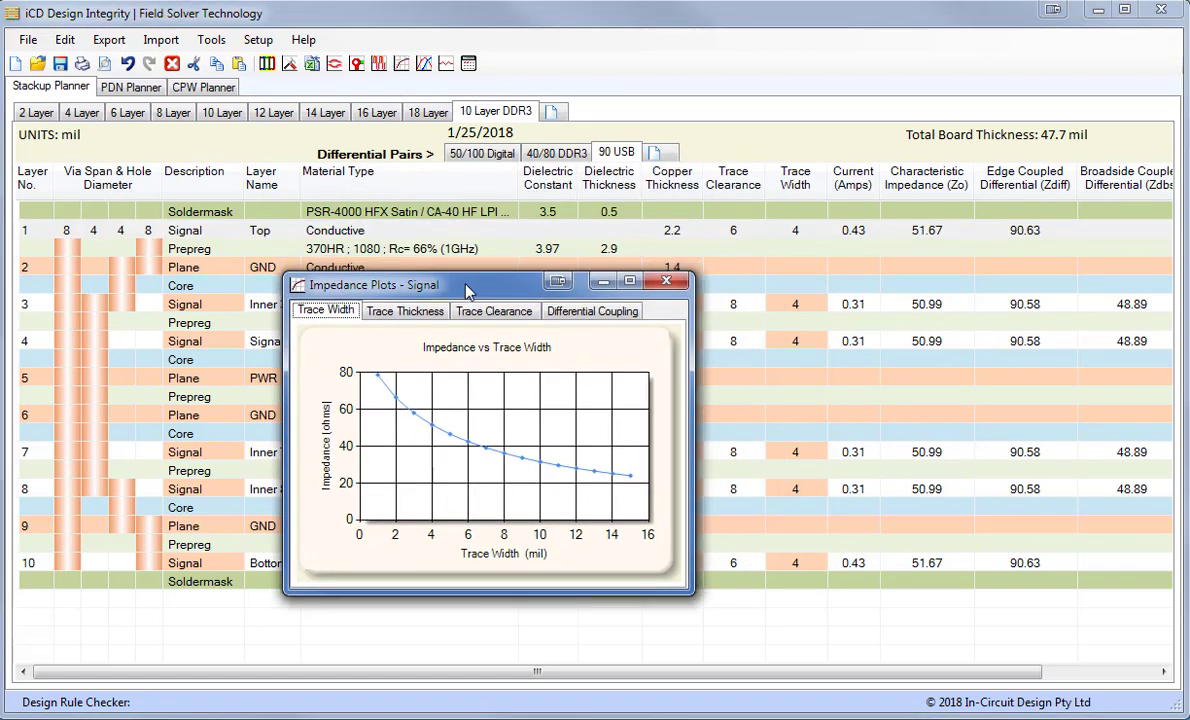
pyautogui.click(415, 314)
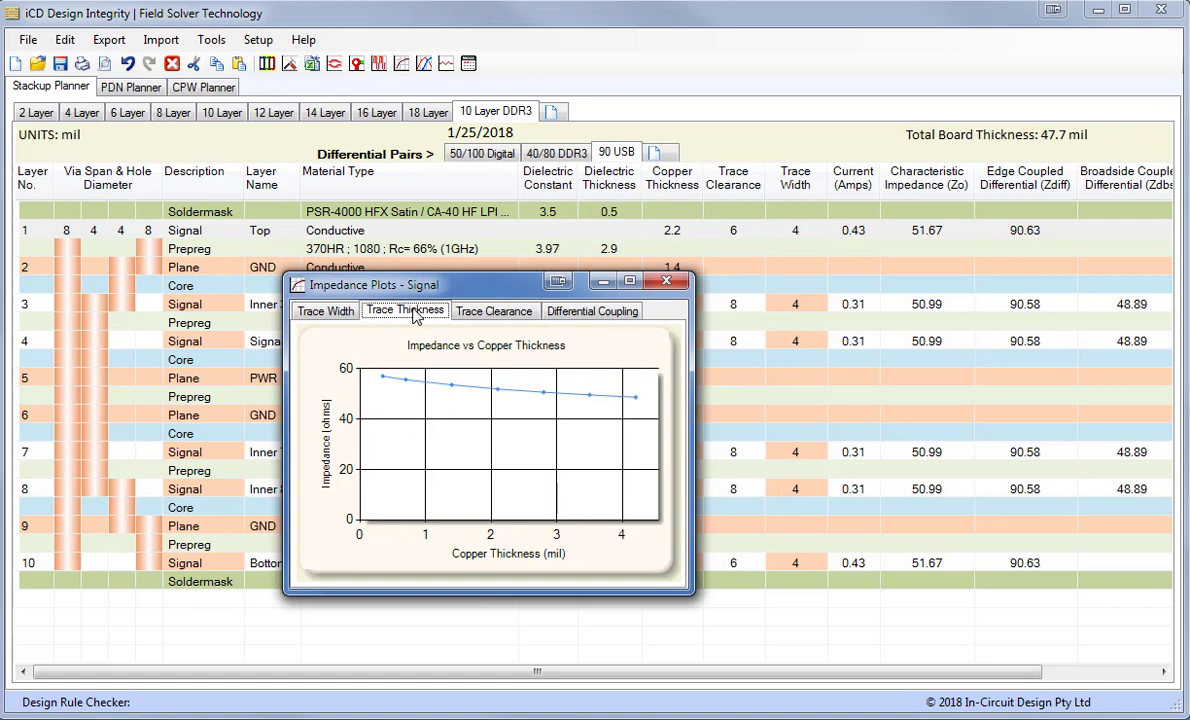
pyautogui.click(491, 313)
pyautogui.click(591, 312)
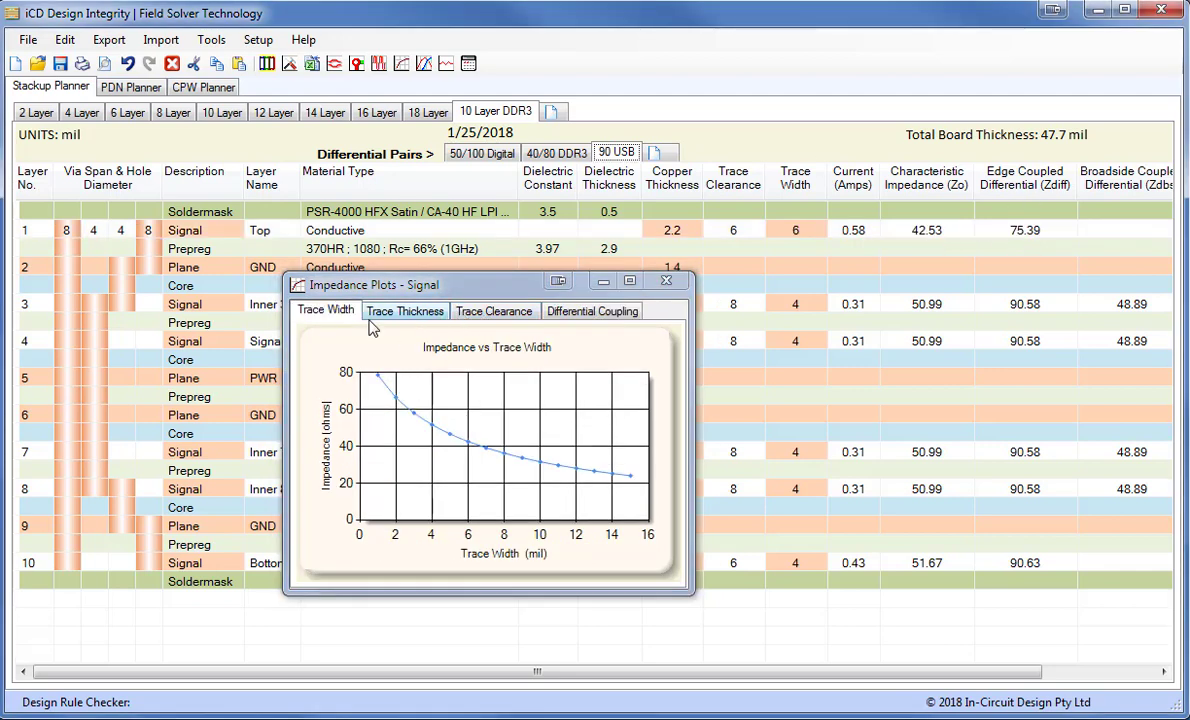
# Step: Plot the top prepreg's impedance against dielectric constant and dielectric thickness
pyautogui.click(195, 249)
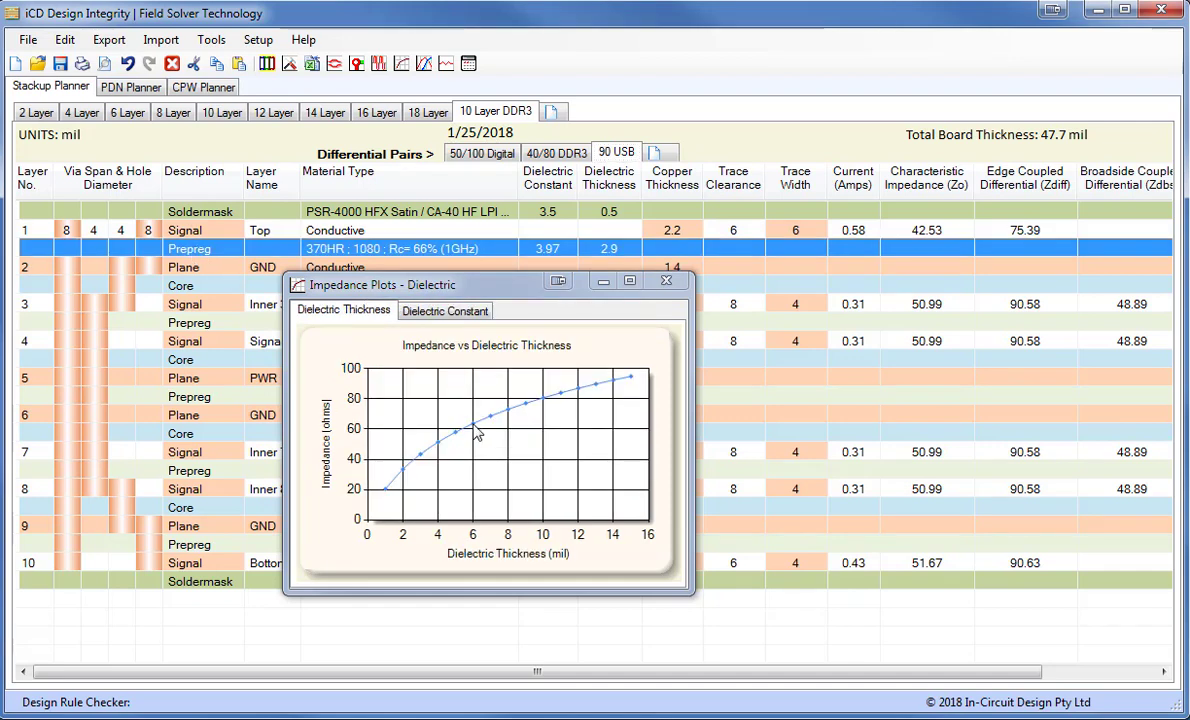
pyautogui.click(410, 312)
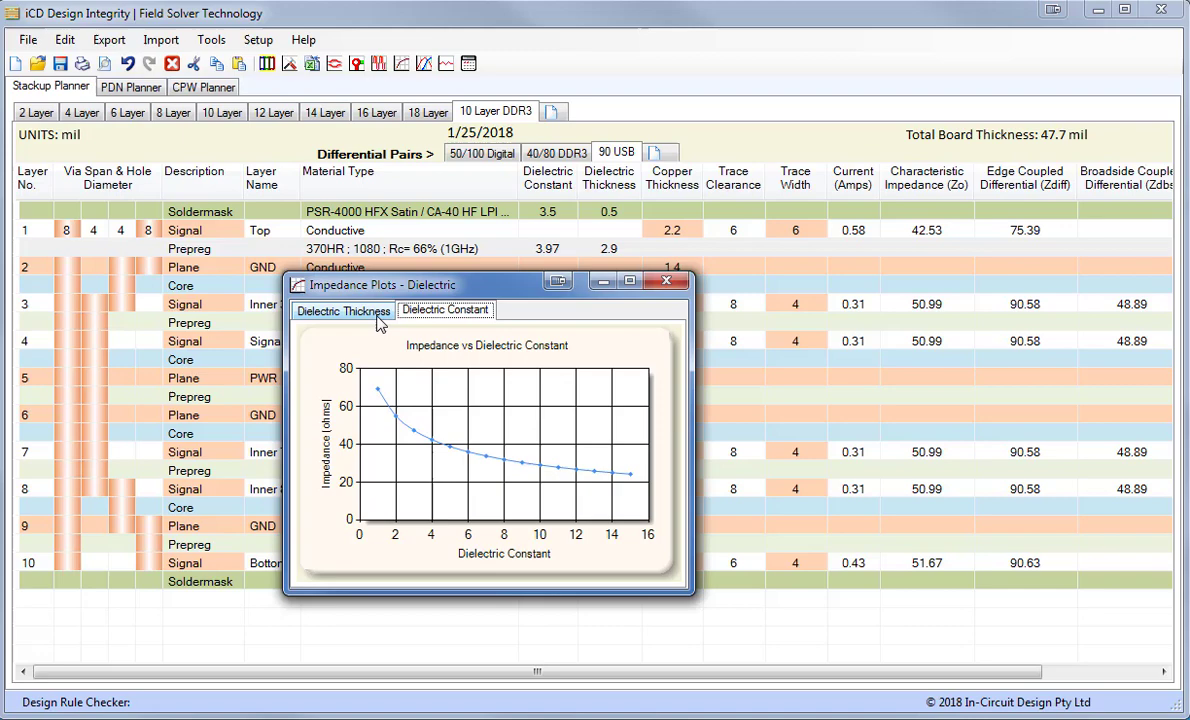
pyautogui.click(345, 311)
pyautogui.click(665, 281)
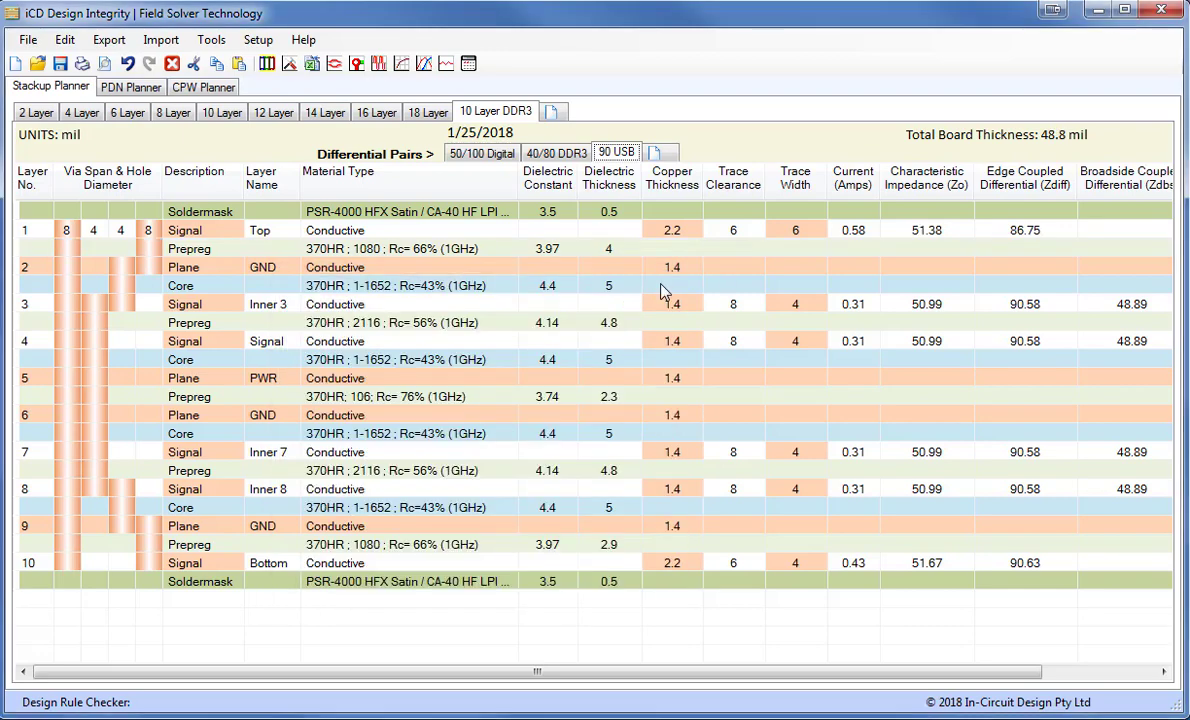
# Step: Enter trace lengths 2, 3 and 4 for signal layers 1, 3 and 4 in the flight time calculator
pyautogui.click(424, 63)
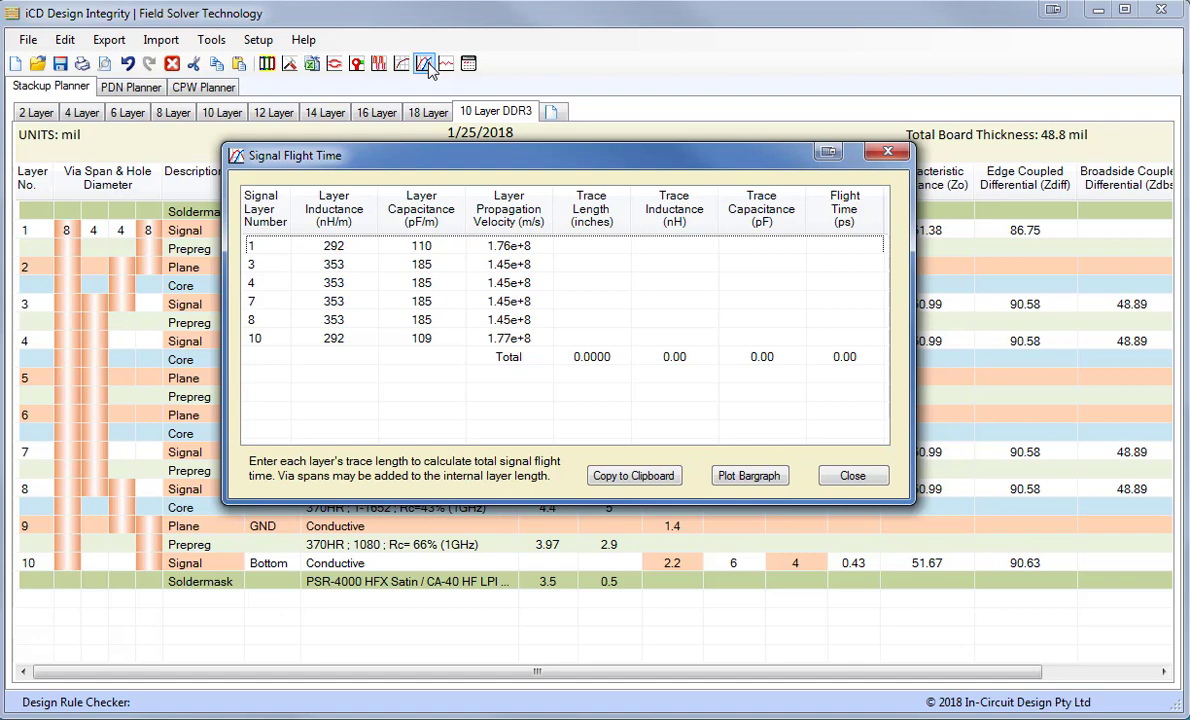
pyautogui.moveTo(454, 153); pyautogui.dragTo(217, 177)
pyautogui.click(372, 268)
pyautogui.click(372, 266)
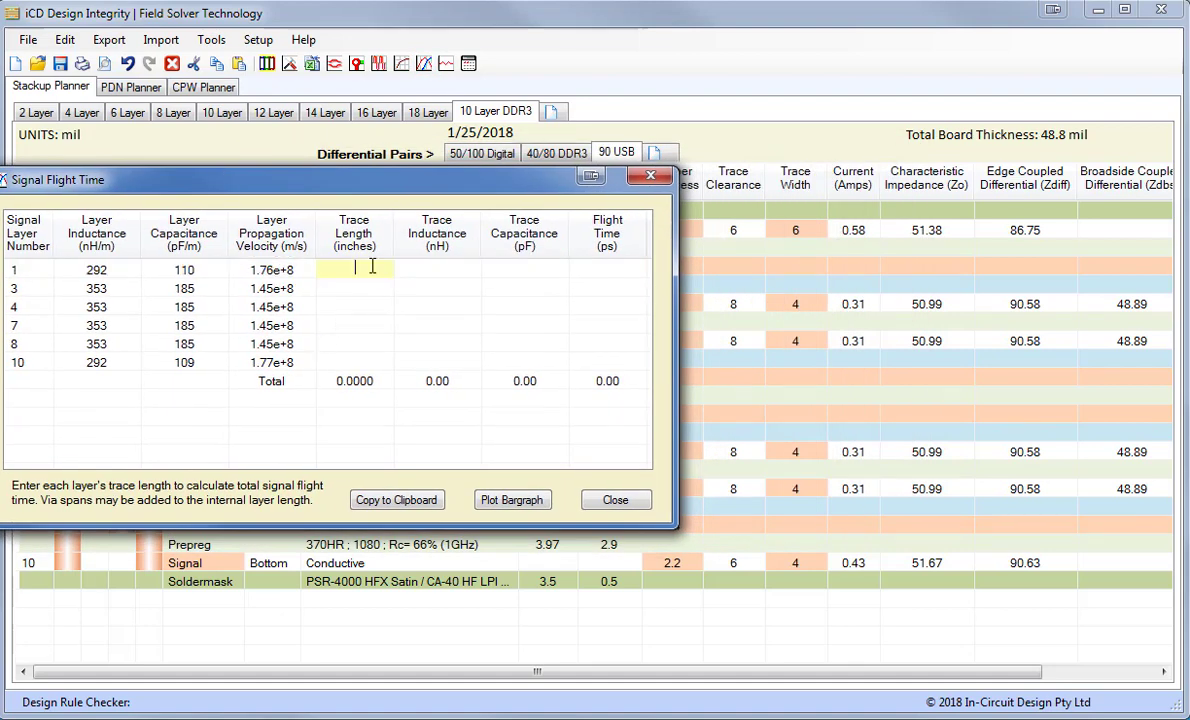
pyautogui.write('2')
pyautogui.click(375, 288)
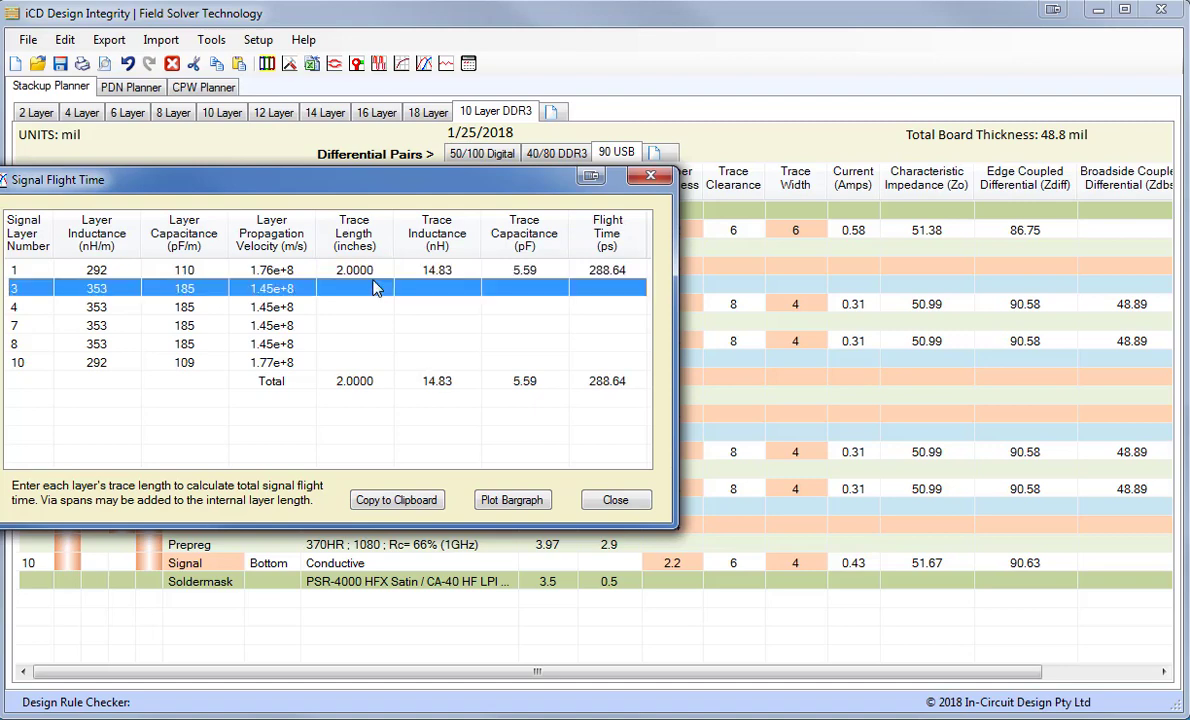
pyautogui.click(375, 288)
pyautogui.write('3')
pyautogui.click(372, 309)
pyautogui.click(370, 310)
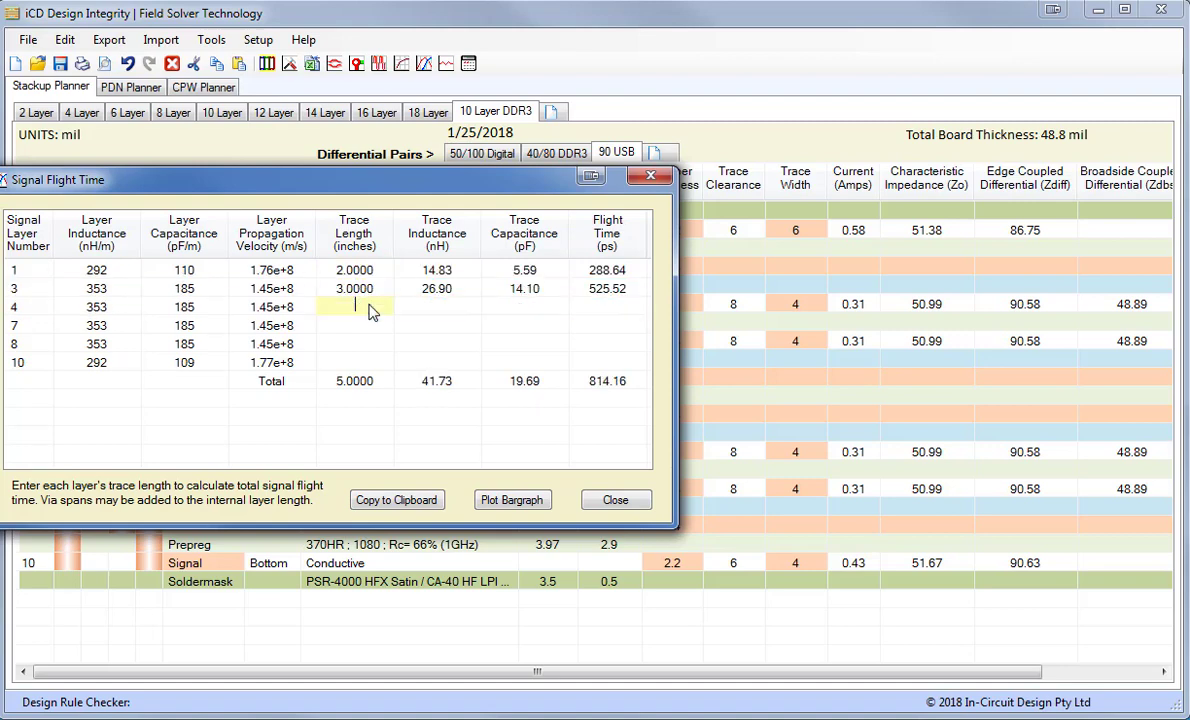
pyautogui.write('4')
pyautogui.press('Return')
# Step: Plot relative propagation and equalise all layers to matched length 2, about 350.3 ps each
pyautogui.click(490, 499)
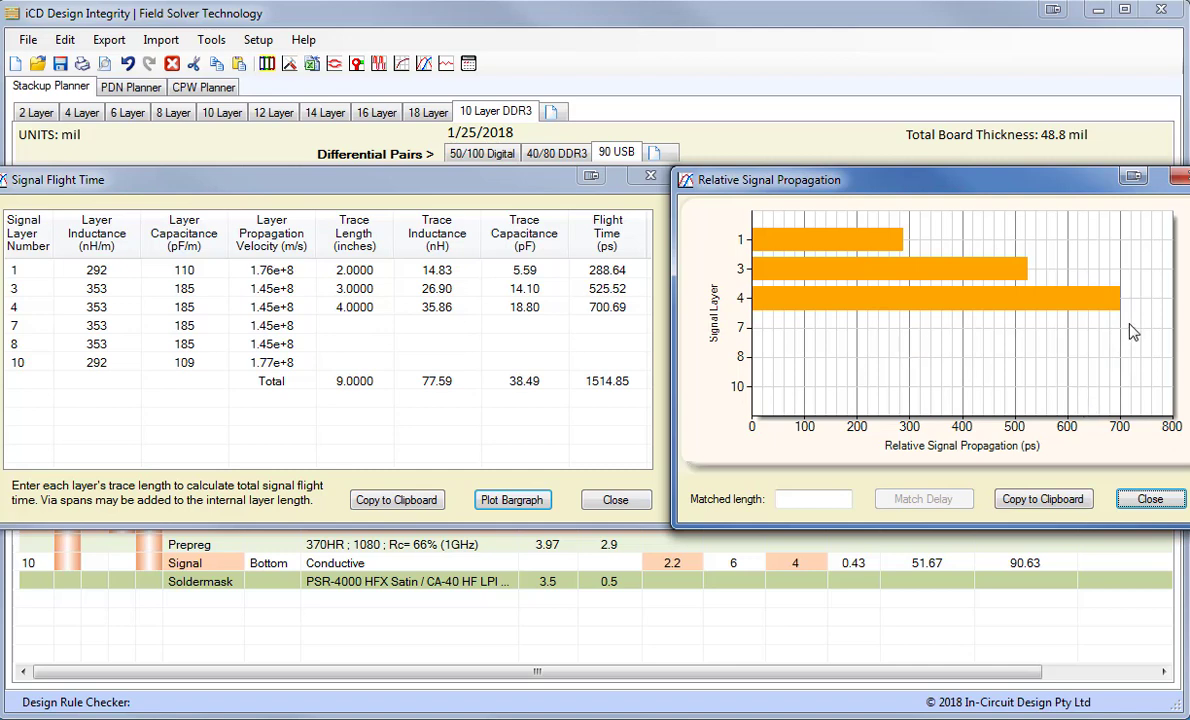
pyautogui.click(793, 495)
pyautogui.write('2')
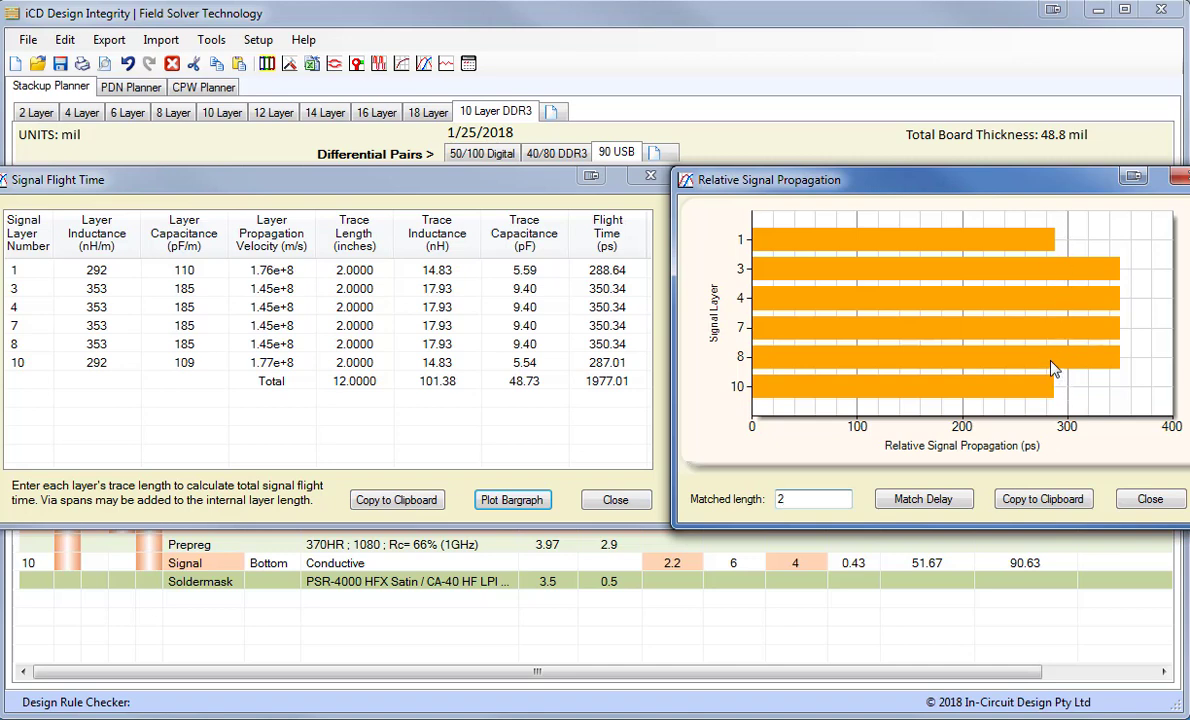
pyautogui.click(938, 500)
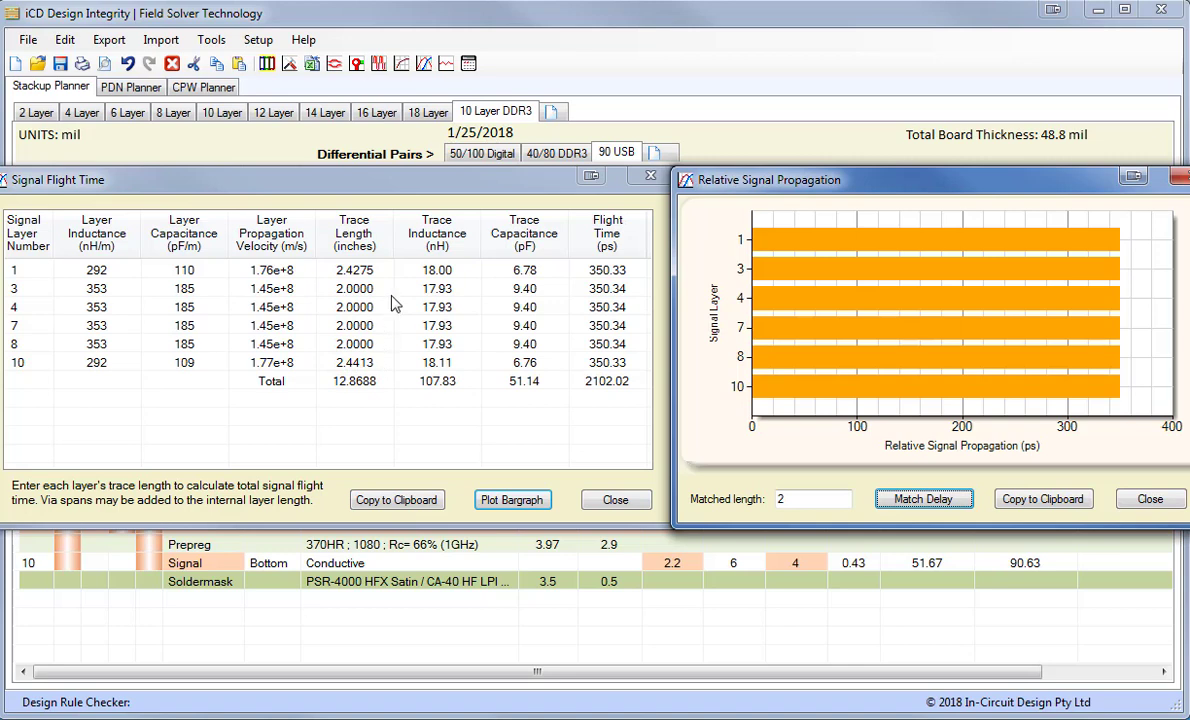
pyautogui.click(1150, 499)
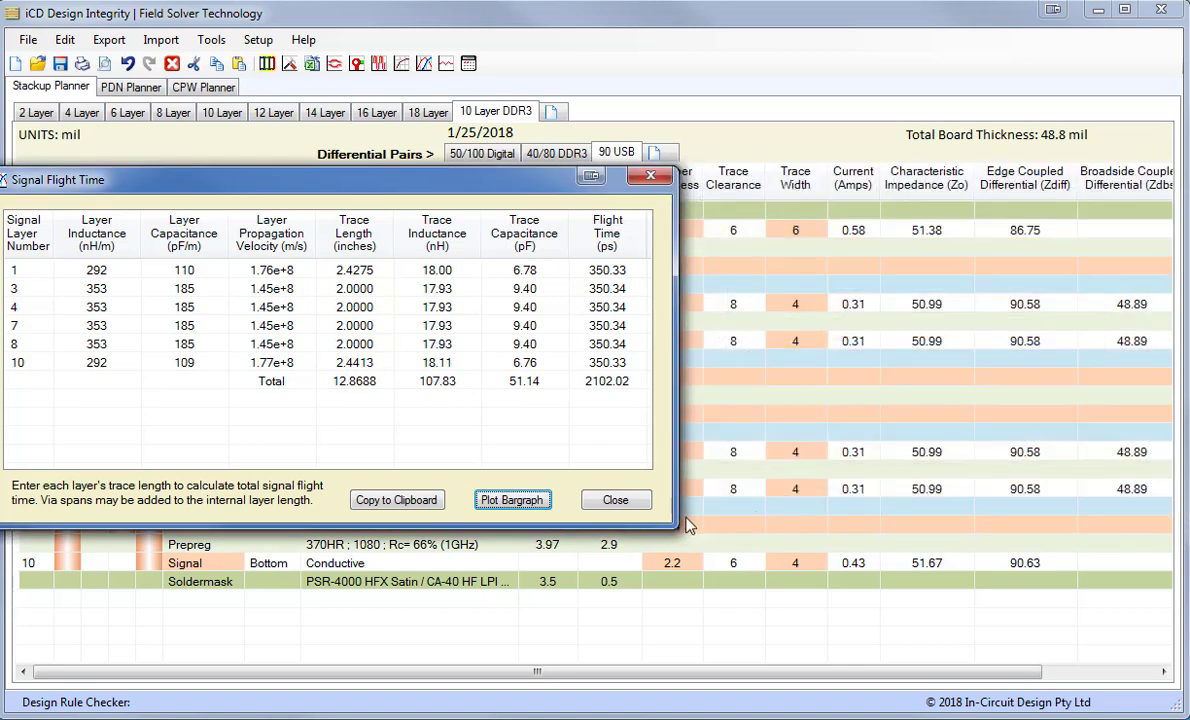
# Step: Load the u58a.ibs IBIS model and pick component MT47H256M4HQ with signal DQ0
pyautogui.click(615, 500)
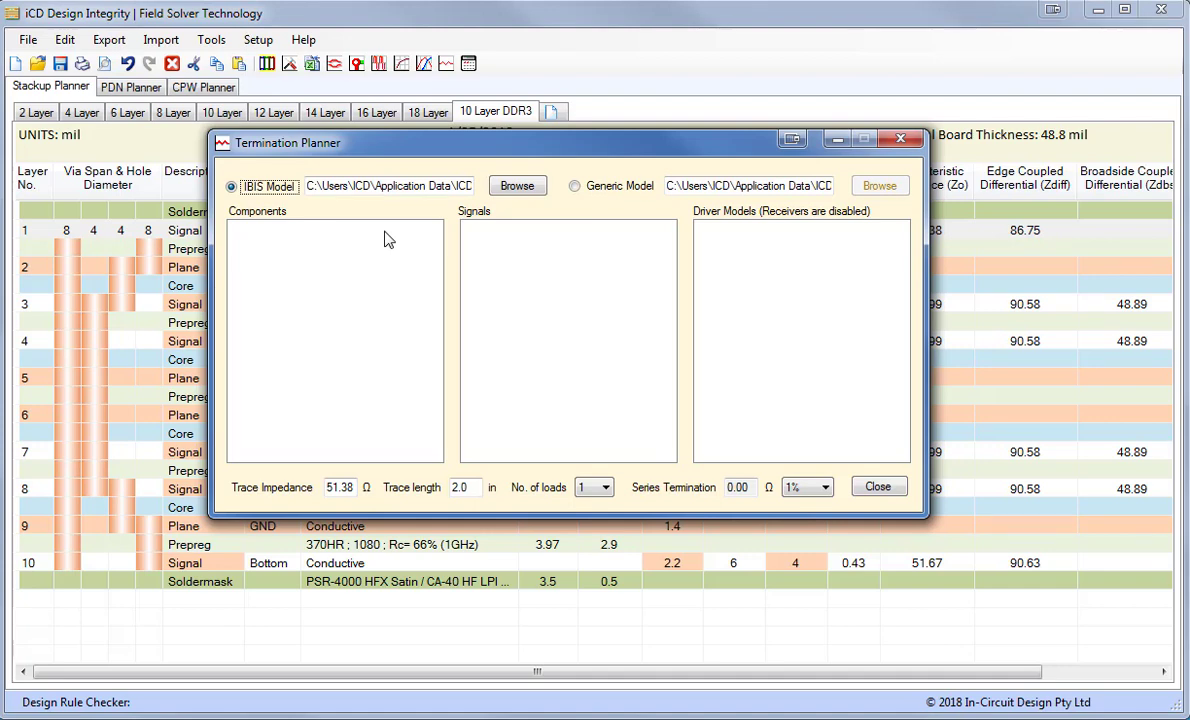
pyautogui.click(517, 186)
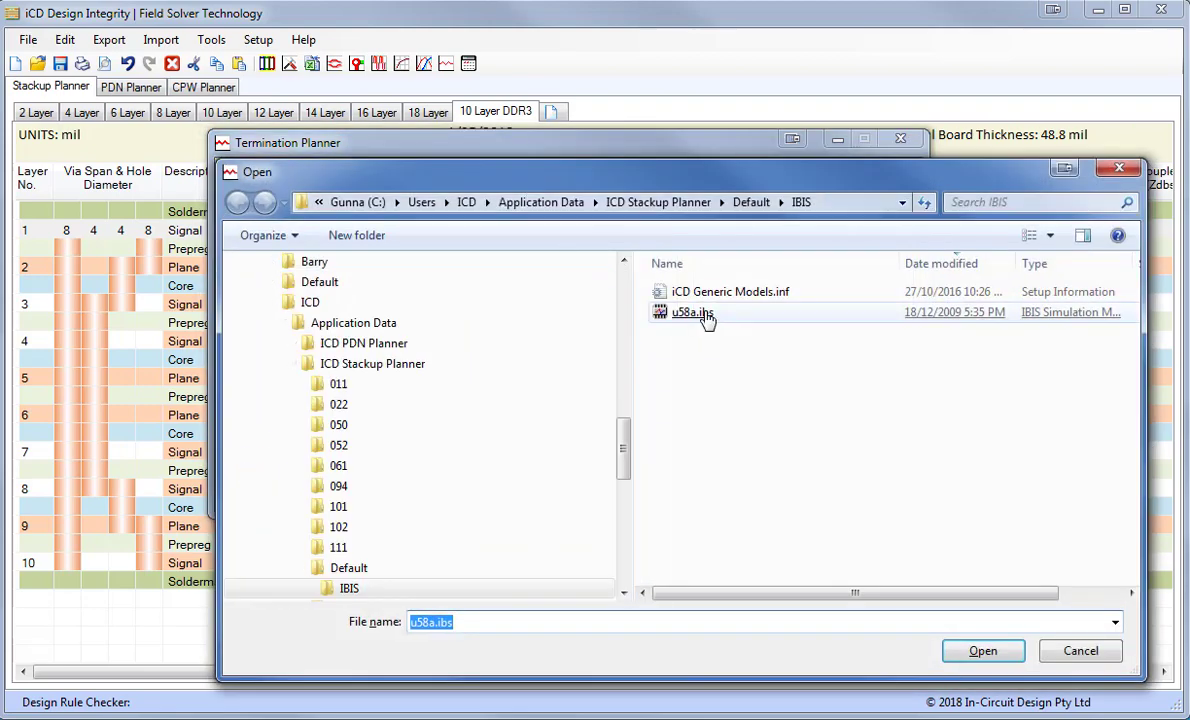
pyautogui.doubleClick(695, 313)
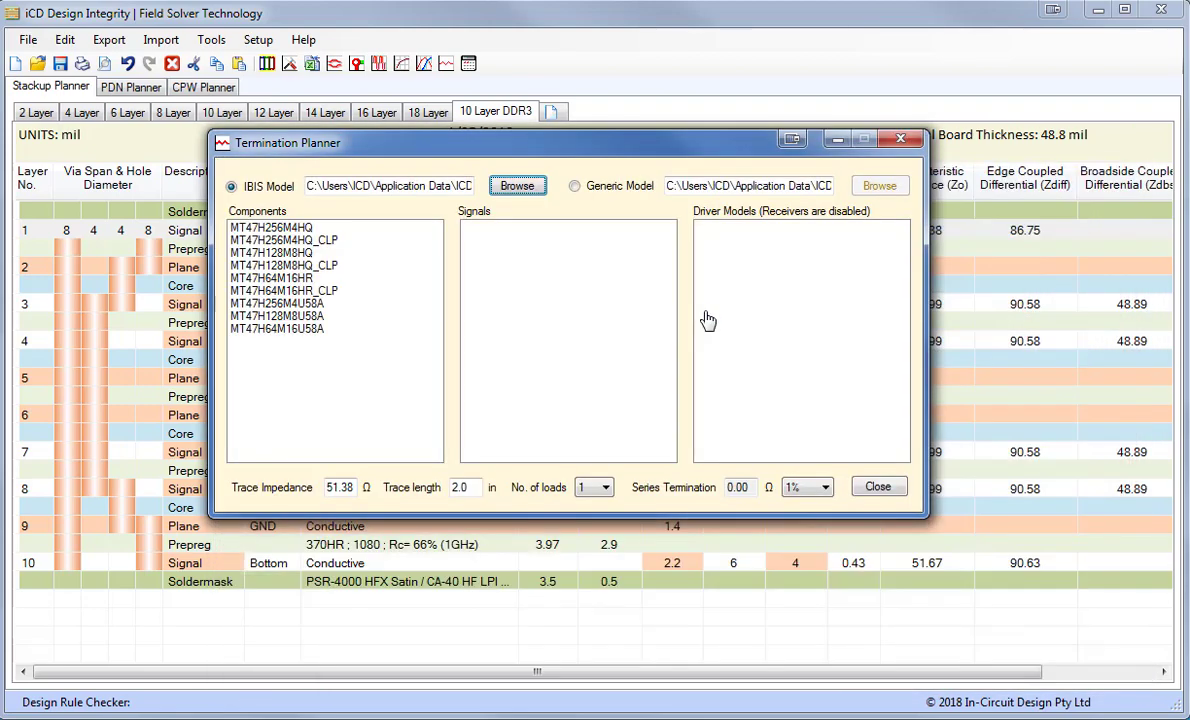
pyautogui.click(268, 229)
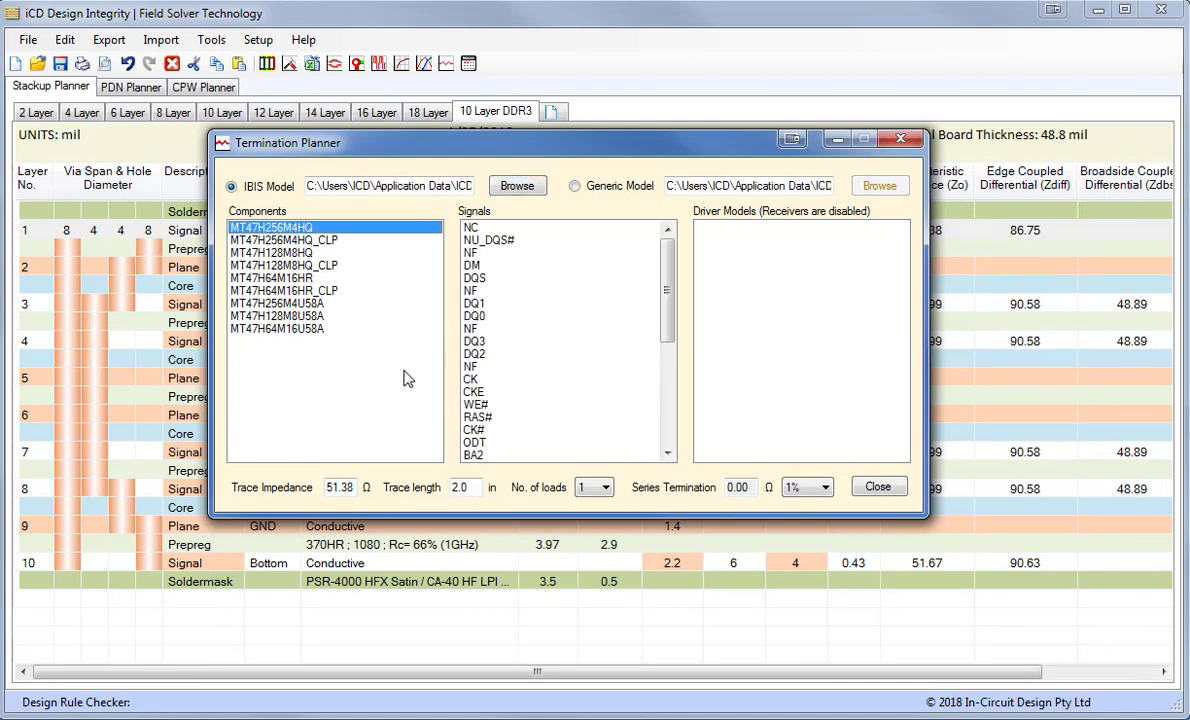
pyautogui.click(497, 317)
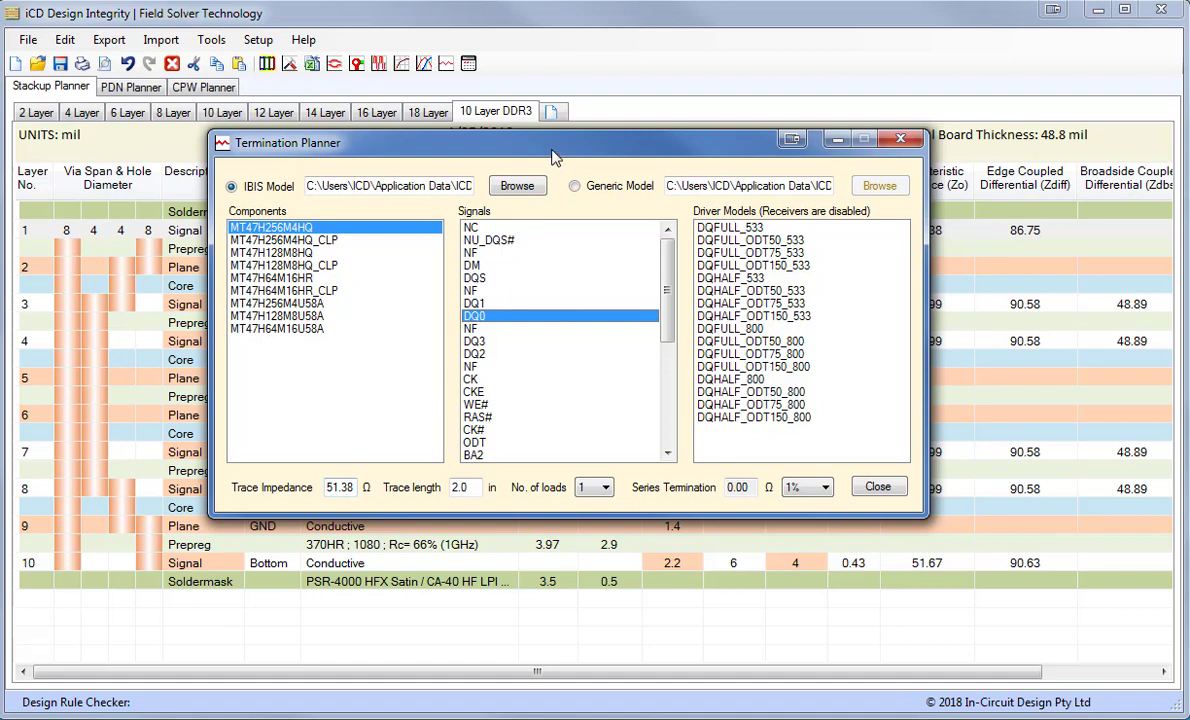
# Step: Keep a single load and calculate series termination for DQFULL_800, then DQHALF_800
pyautogui.moveTo(518, 143); pyautogui.dragTo(486, 299)
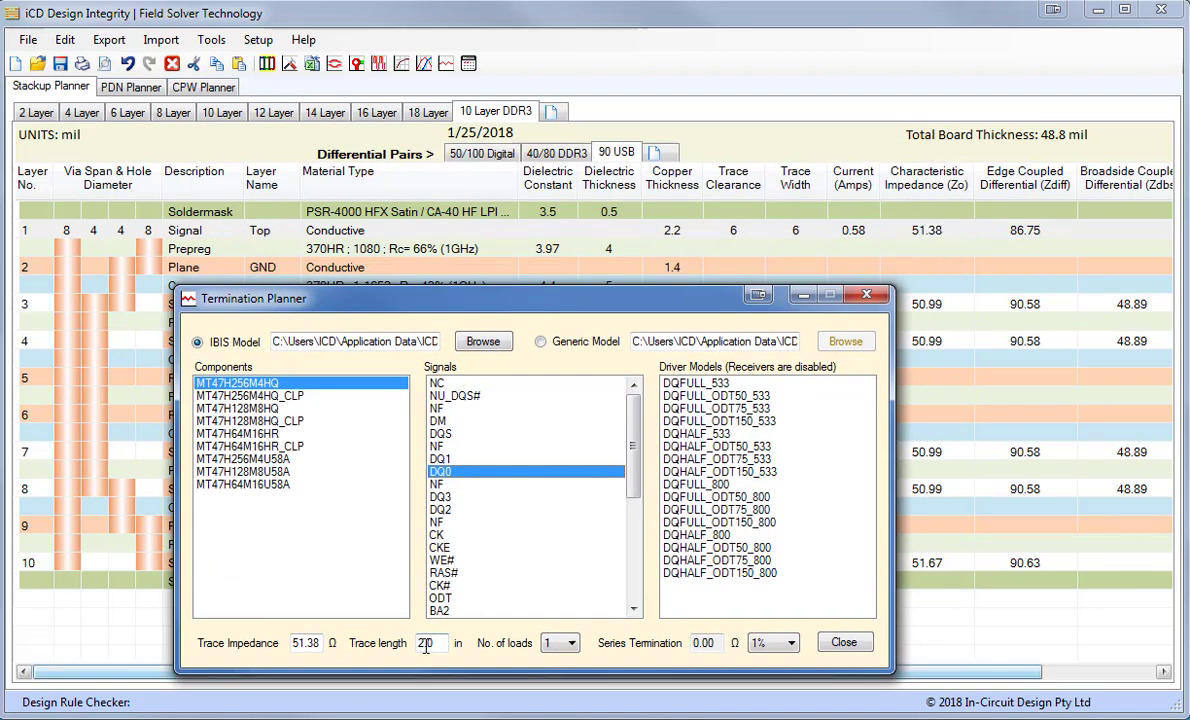
pyautogui.click(569, 645)
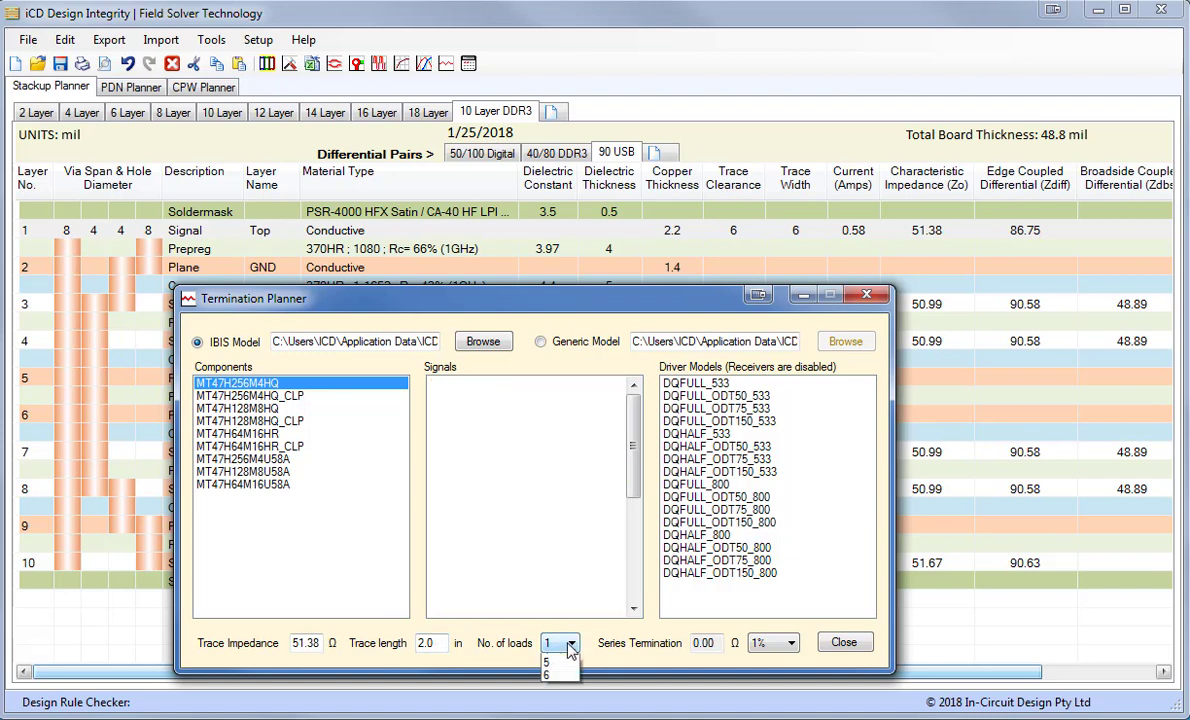
pyautogui.click(550, 660)
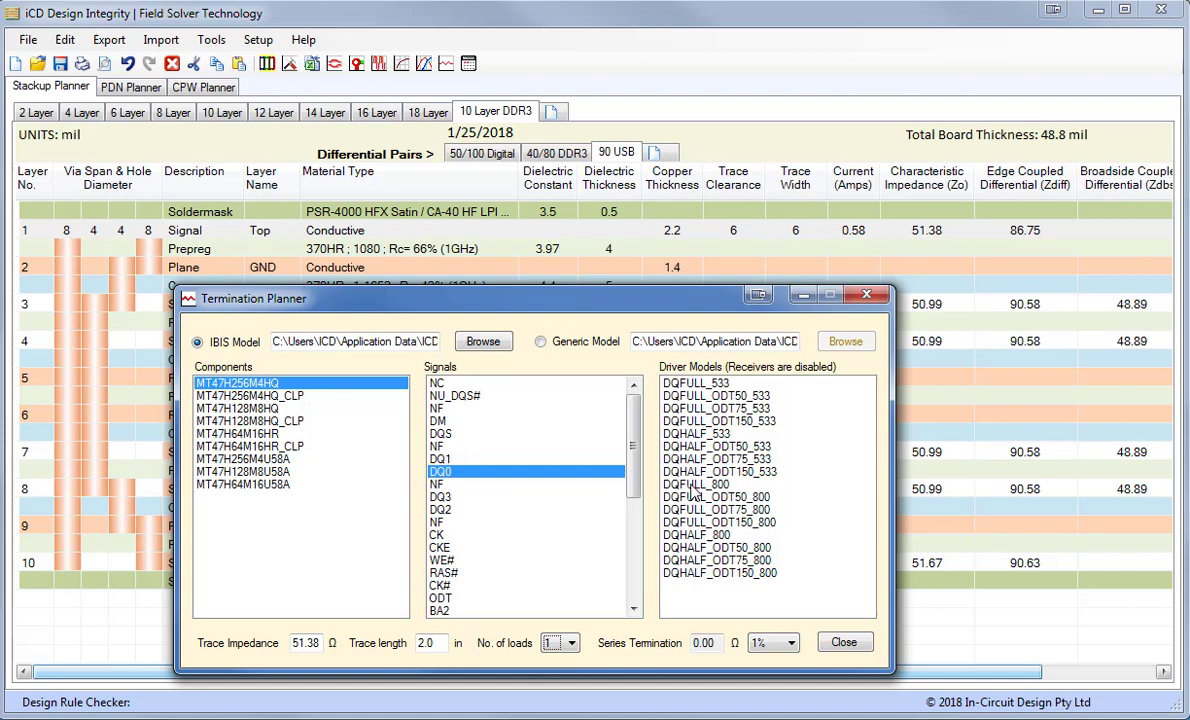
pyautogui.click(702, 487)
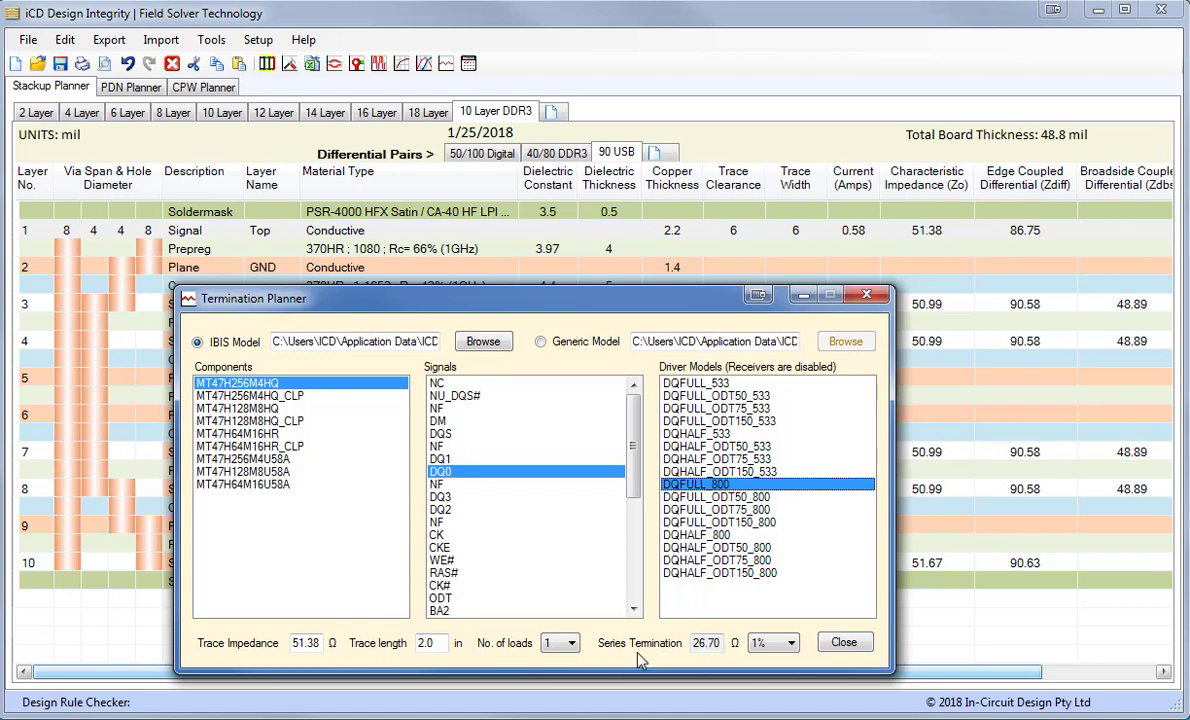
pyautogui.click(705, 537)
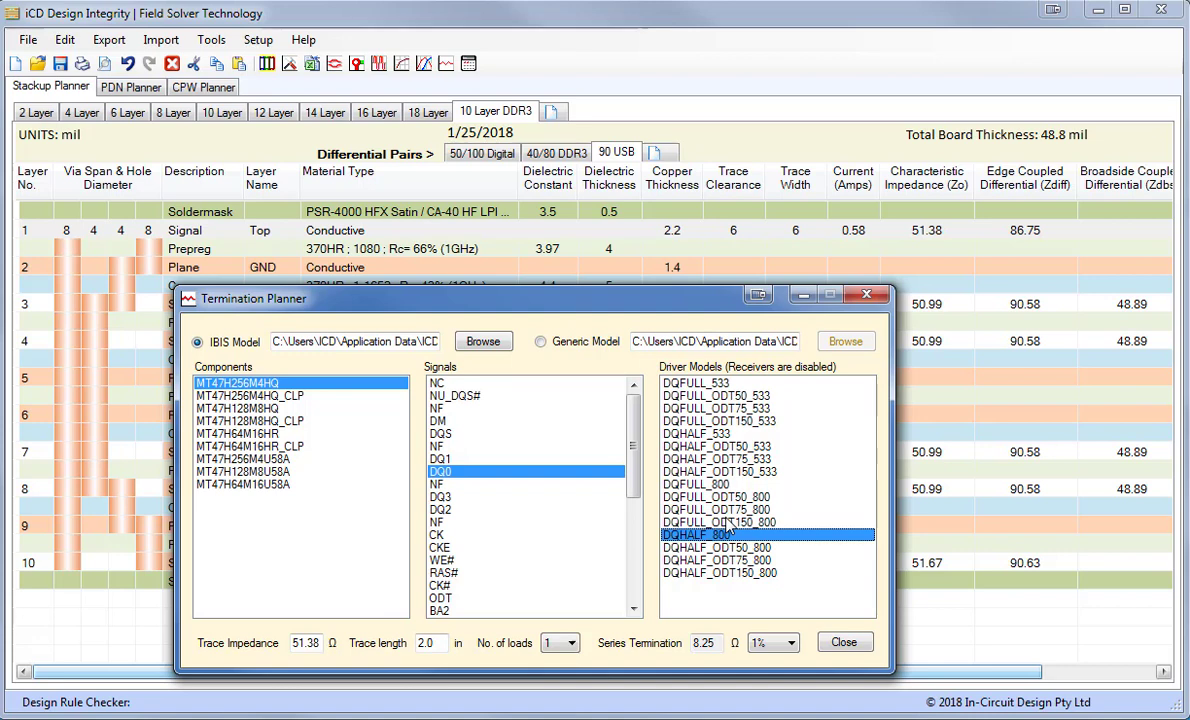
# Step: Close the termination calculator and export the stackup to 10 Layer DDR3.xlsx
pyautogui.click(843, 642)
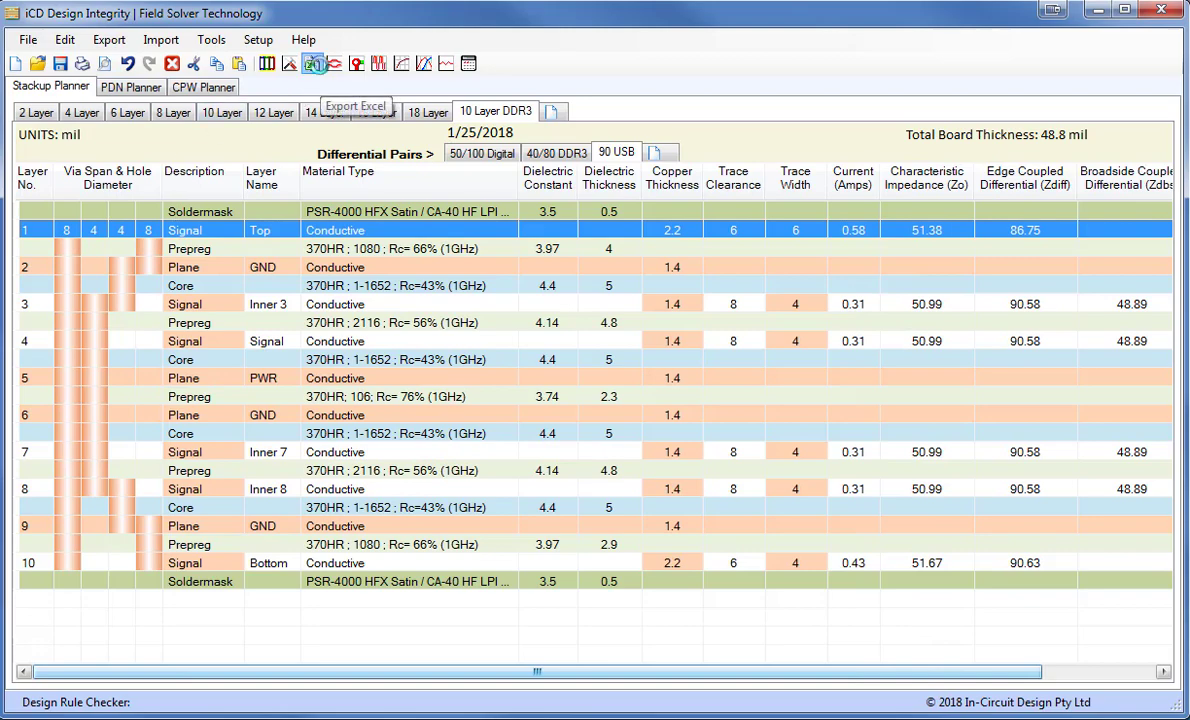
pyautogui.click(312, 64)
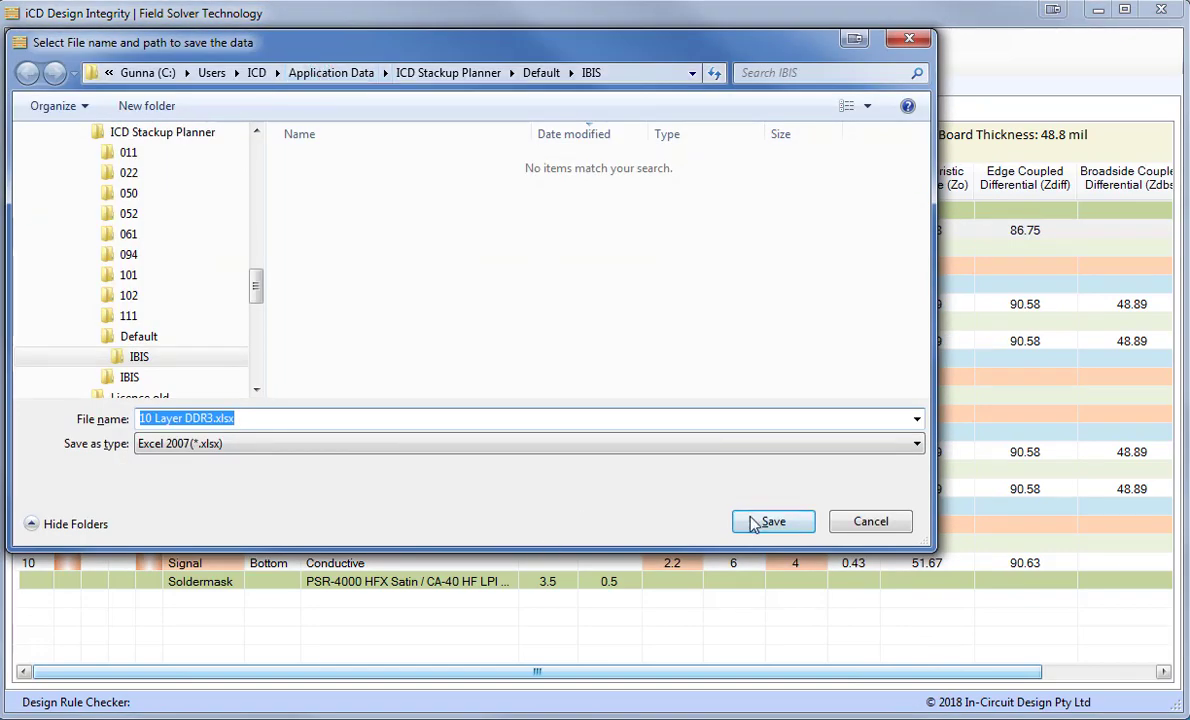
pyautogui.click(766, 523)
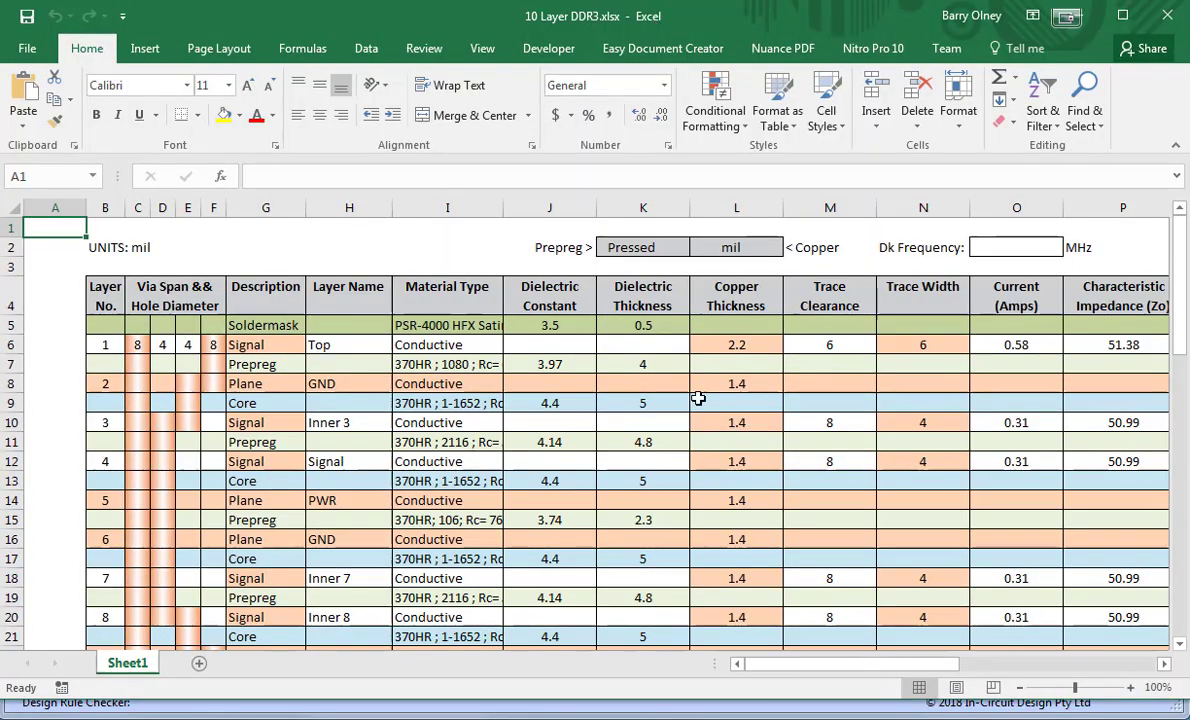
# Step: Scroll through the Excel stackup, impedance and via span tables, then switch back to iCD
pyautogui.keyDown('ctrl'); pyautogui.scroll(-3, 698, 397); pyautogui.keyUp('ctrl')
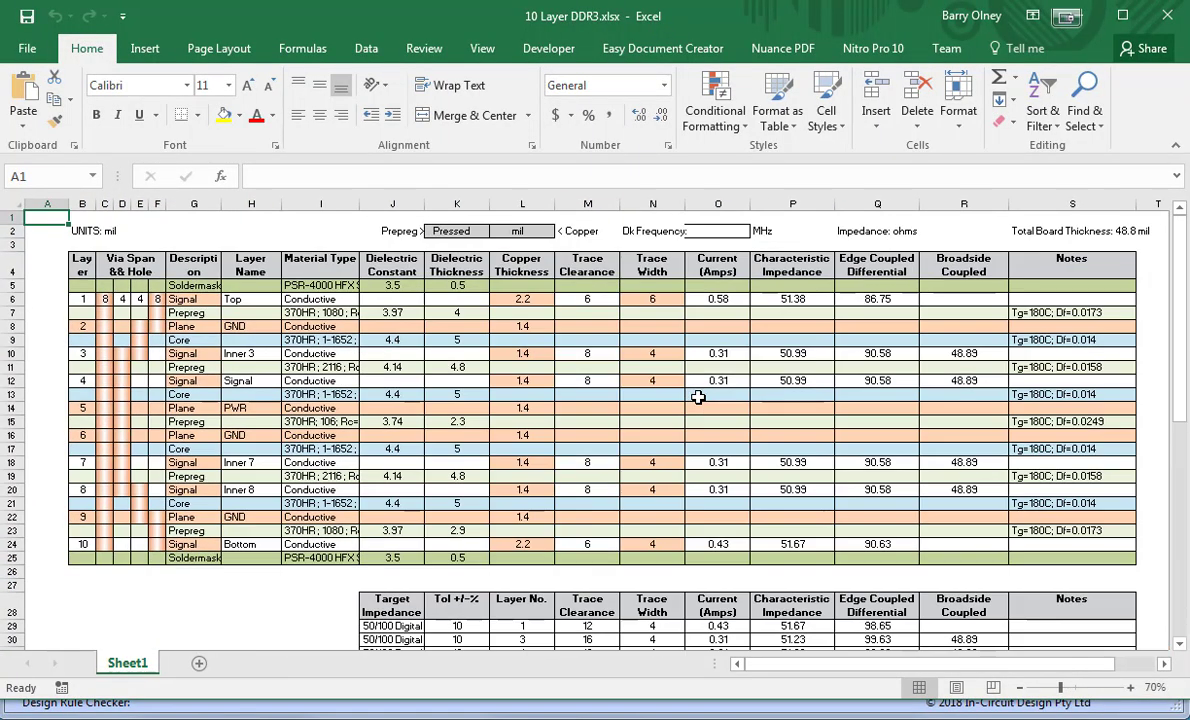
pyautogui.scroll(-9, 698, 397)
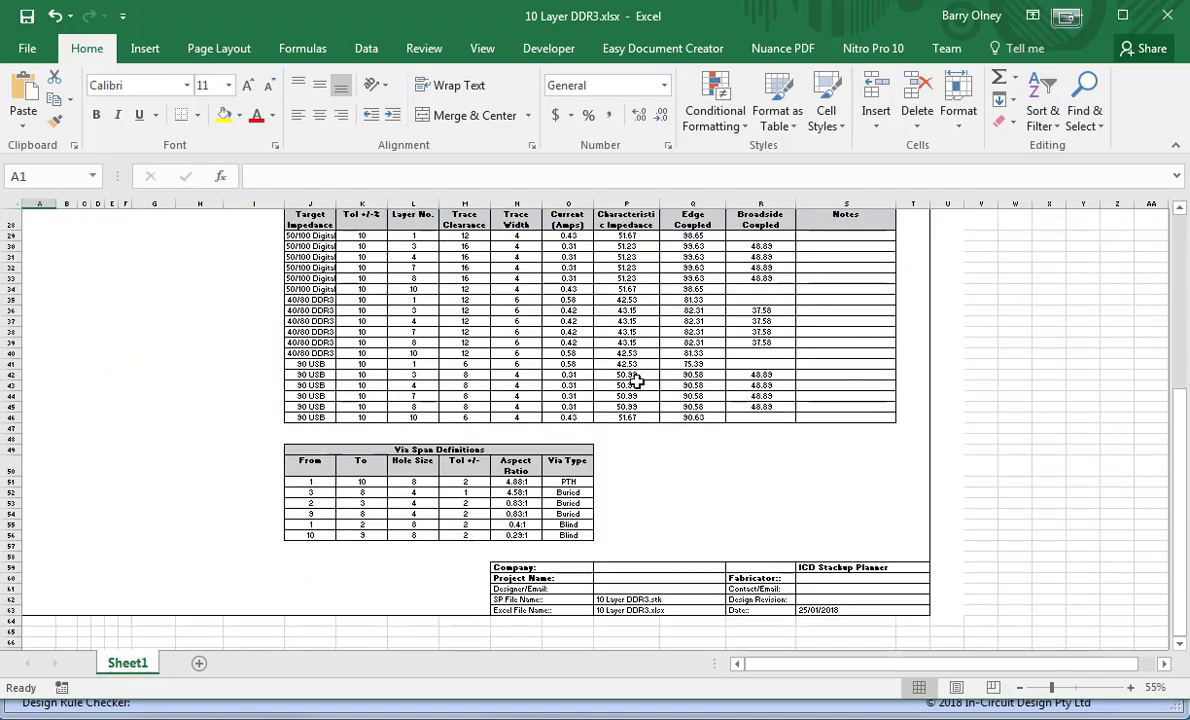
pyautogui.keyDown('ctrl'); pyautogui.scroll(3, 637, 381); pyautogui.keyUp('ctrl')
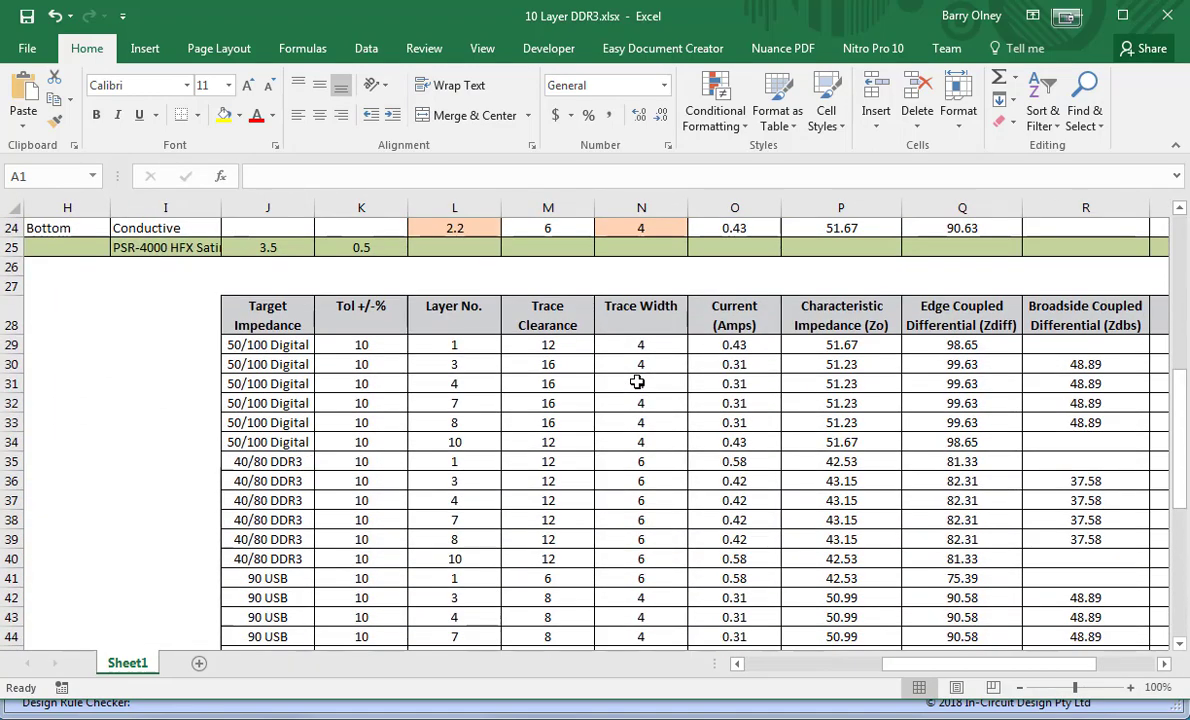
pyautogui.scroll(-1, 637, 382)
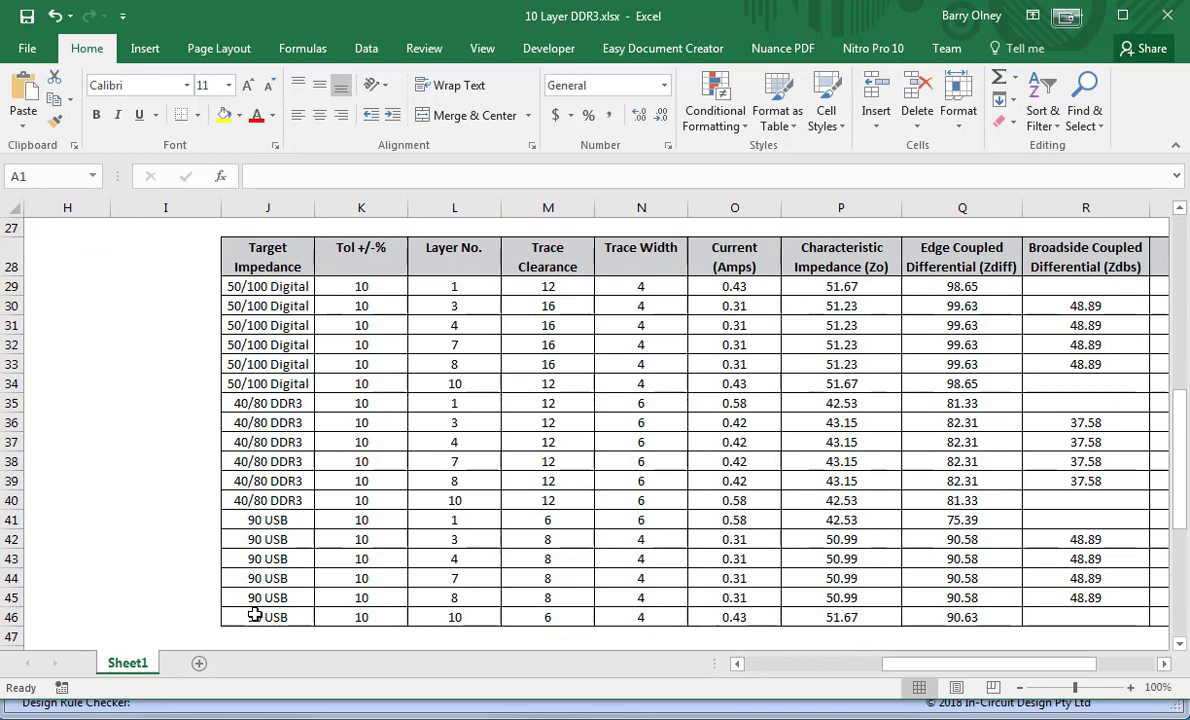
pyautogui.scroll(-3, 497, 450)
pyautogui.scroll(-4, 497, 450)
pyautogui.scroll(3, 497, 450)
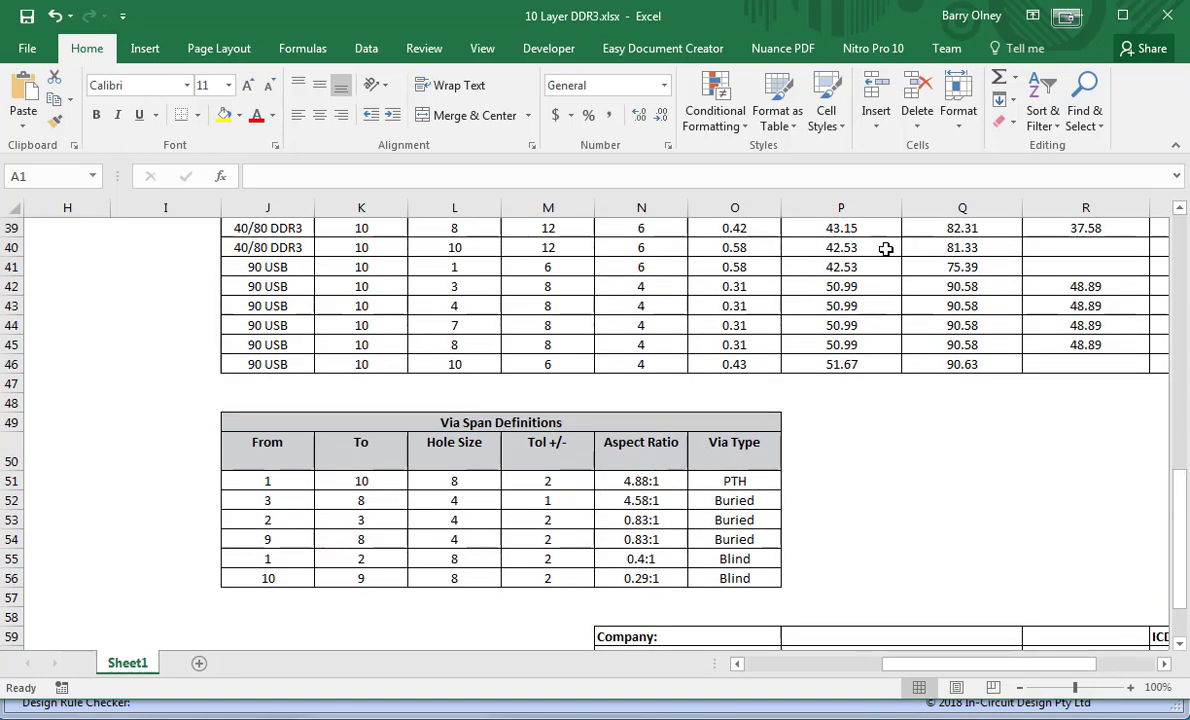
pyautogui.hotkey('alt', 'Tab')
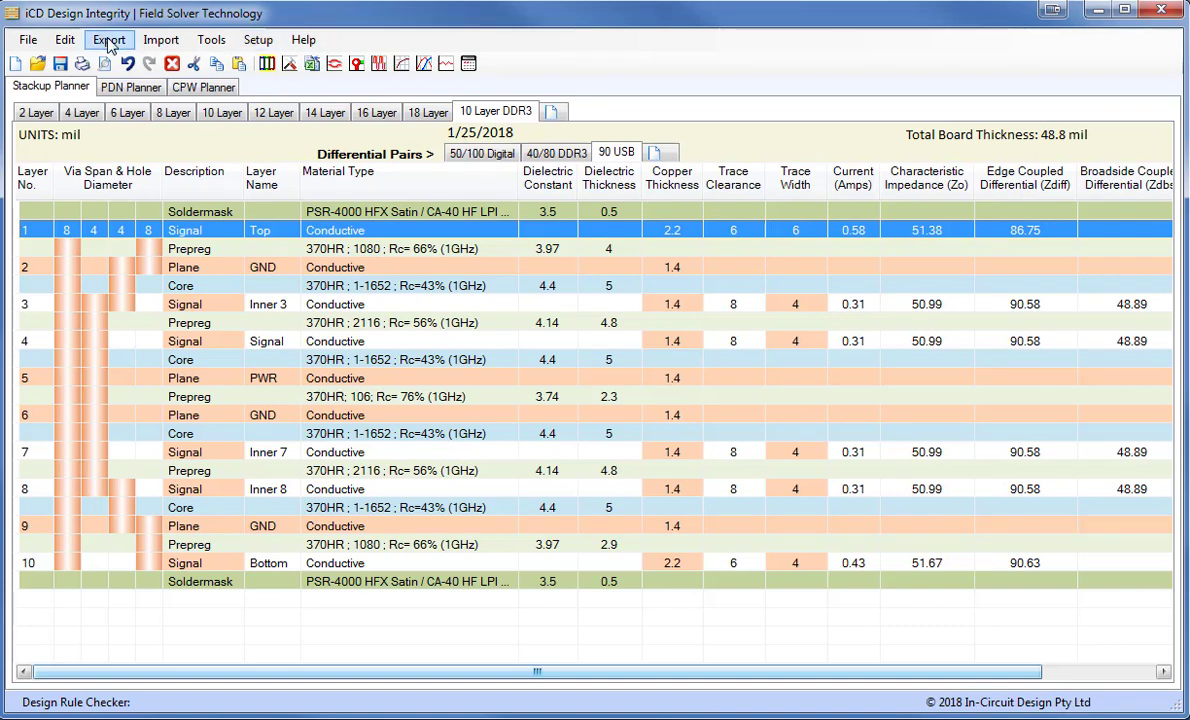
pyautogui.click(109, 40)
pyautogui.moveTo(140, 104)
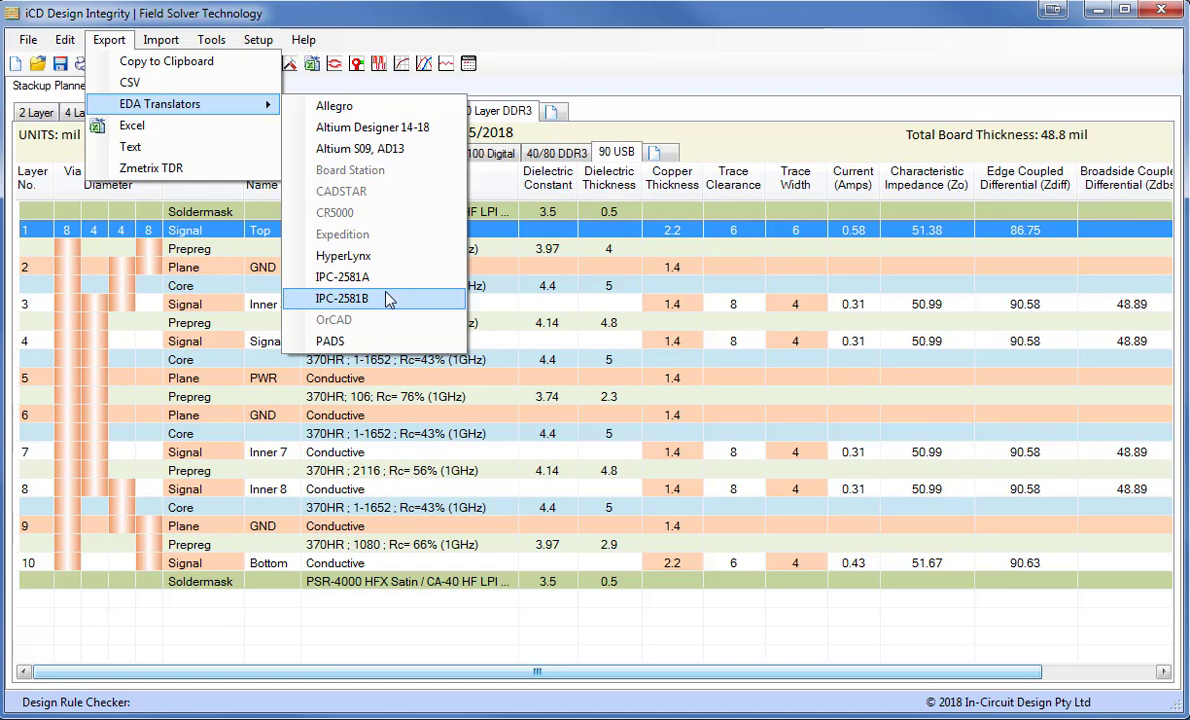
pyautogui.press('Right')
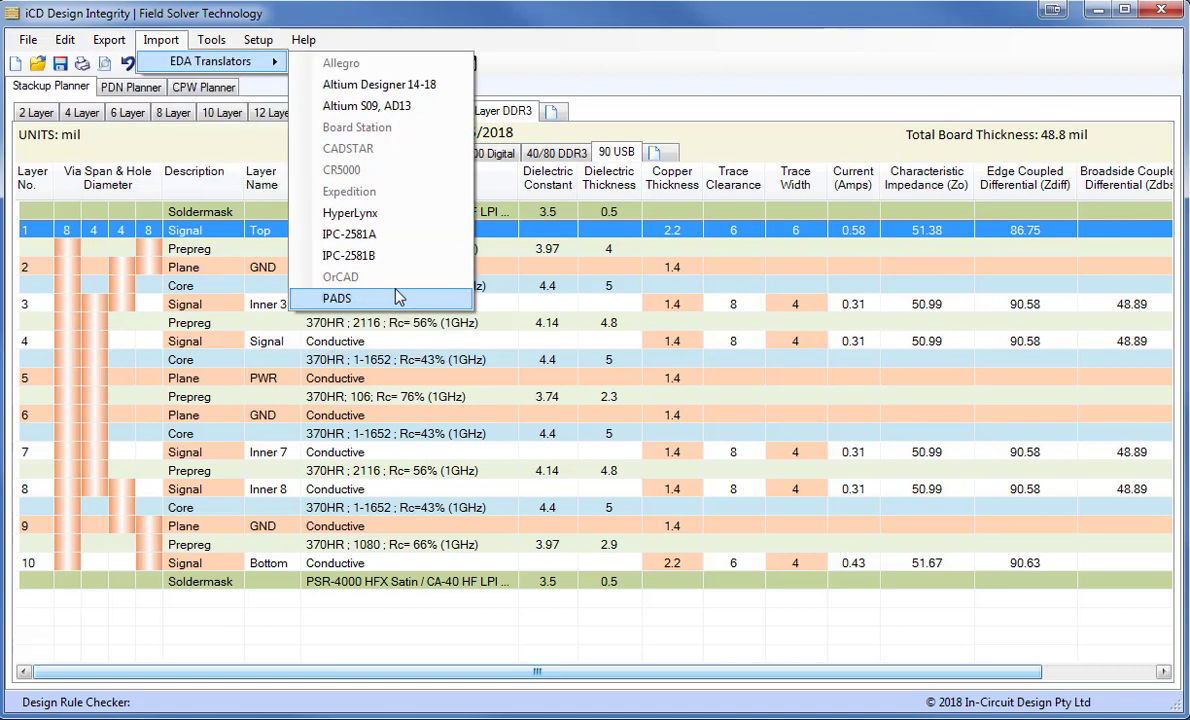
pyautogui.click(398, 297)
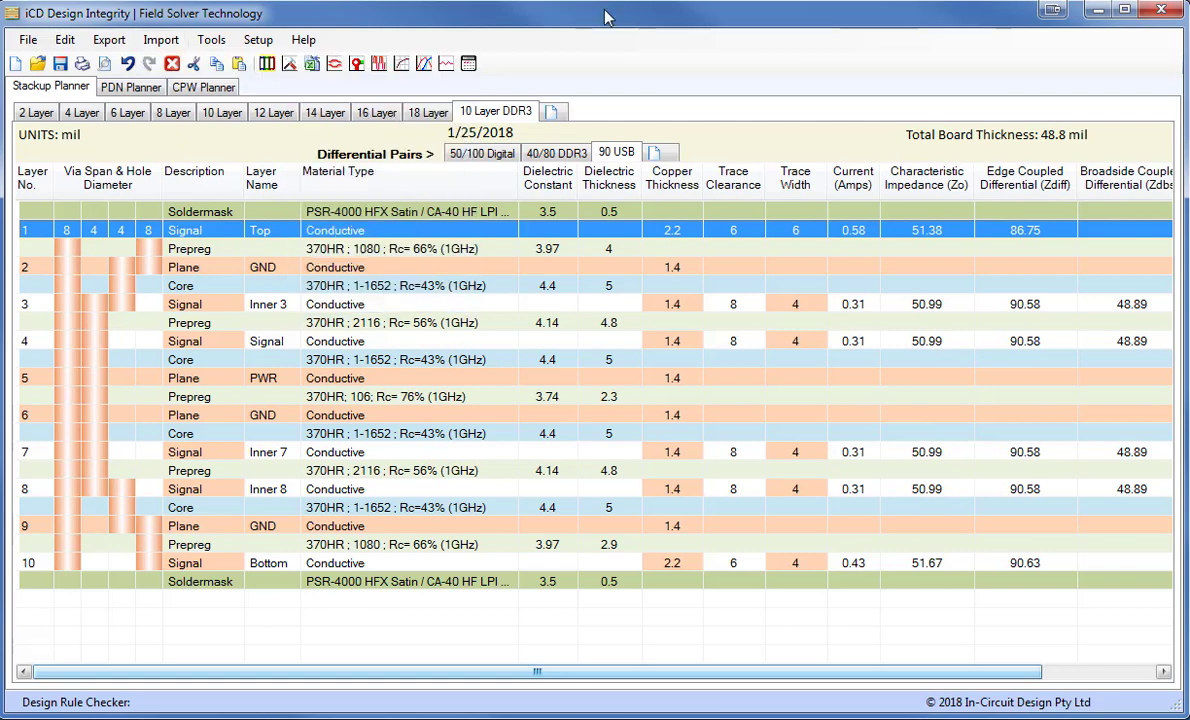
# Step: Open the PDN Planner for the 6 x 8 inch 5 VDD plane, leaving the VRM as Switch Mode
pyautogui.click(119, 91)
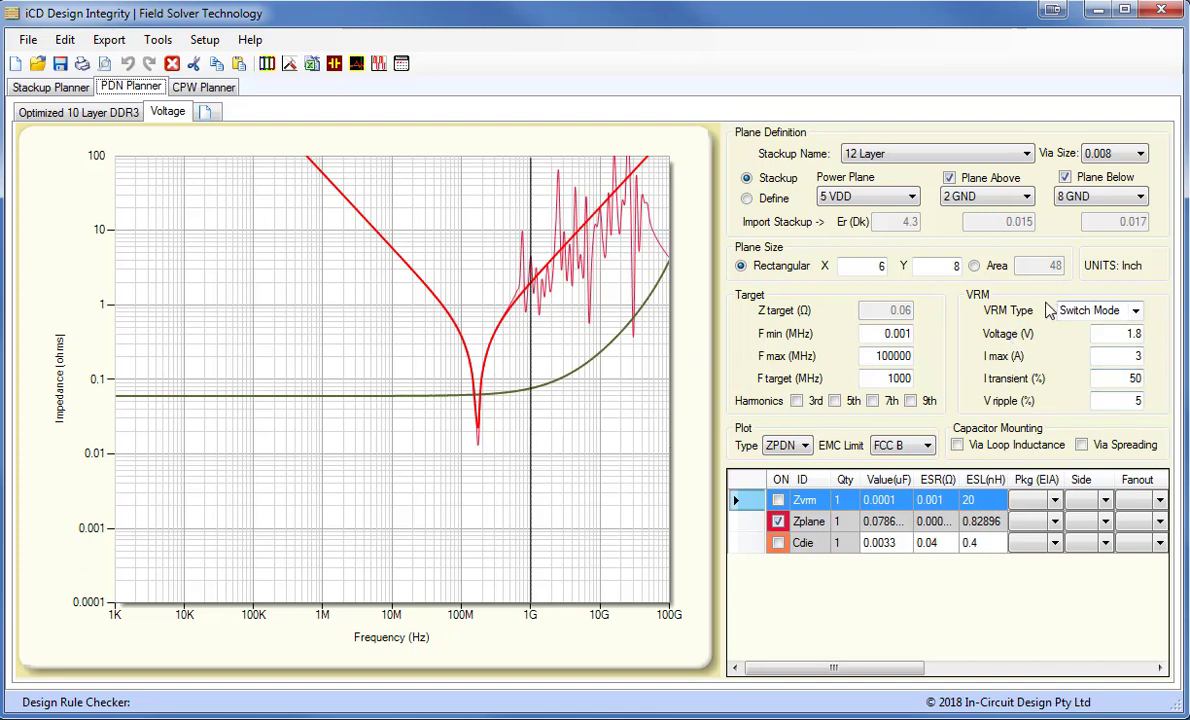
pyautogui.click(1137, 312)
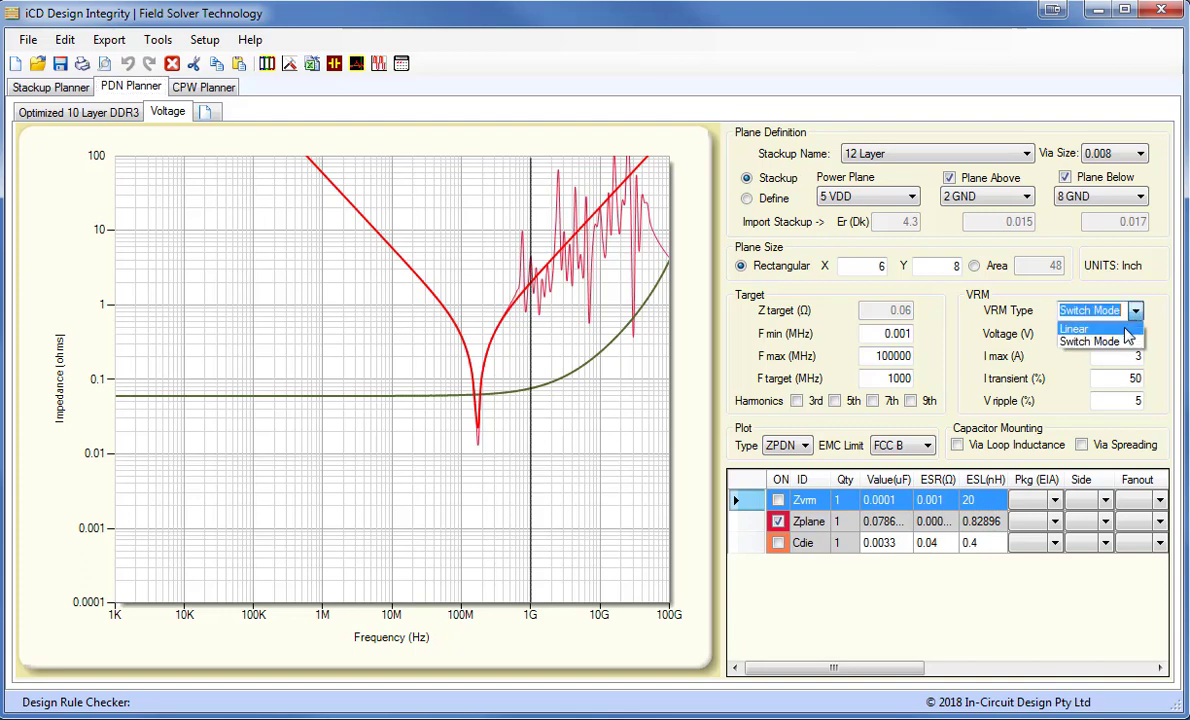
pyautogui.click(1133, 343)
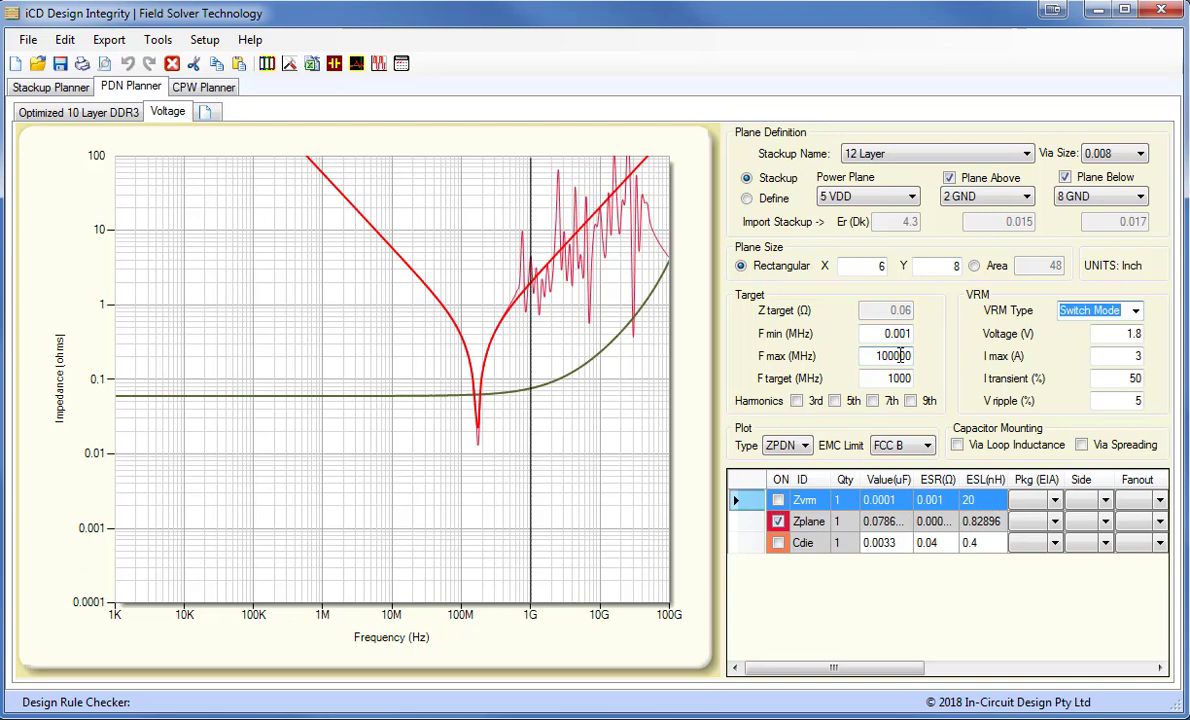
# Step: Set the target frequency to 800 MHz and mark its 5th harmonic, near 4 GHz, on the plot
pyautogui.moveTo(884, 378); pyautogui.dragTo(921, 378)
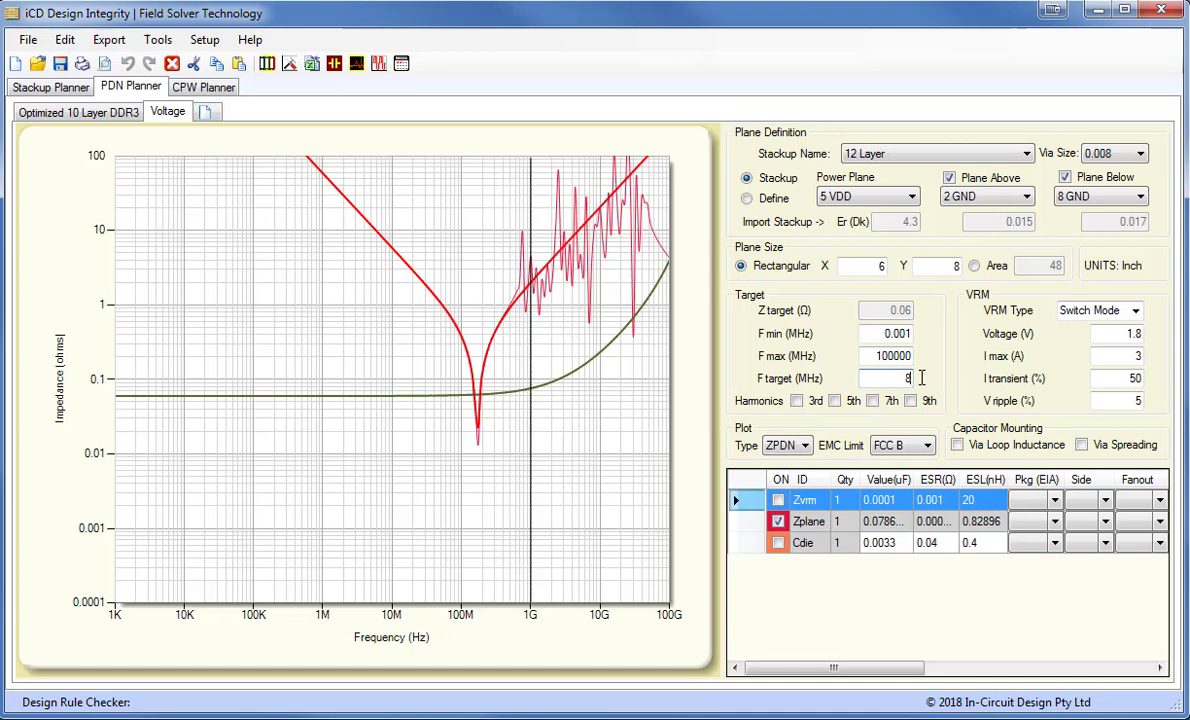
pyautogui.write('80')
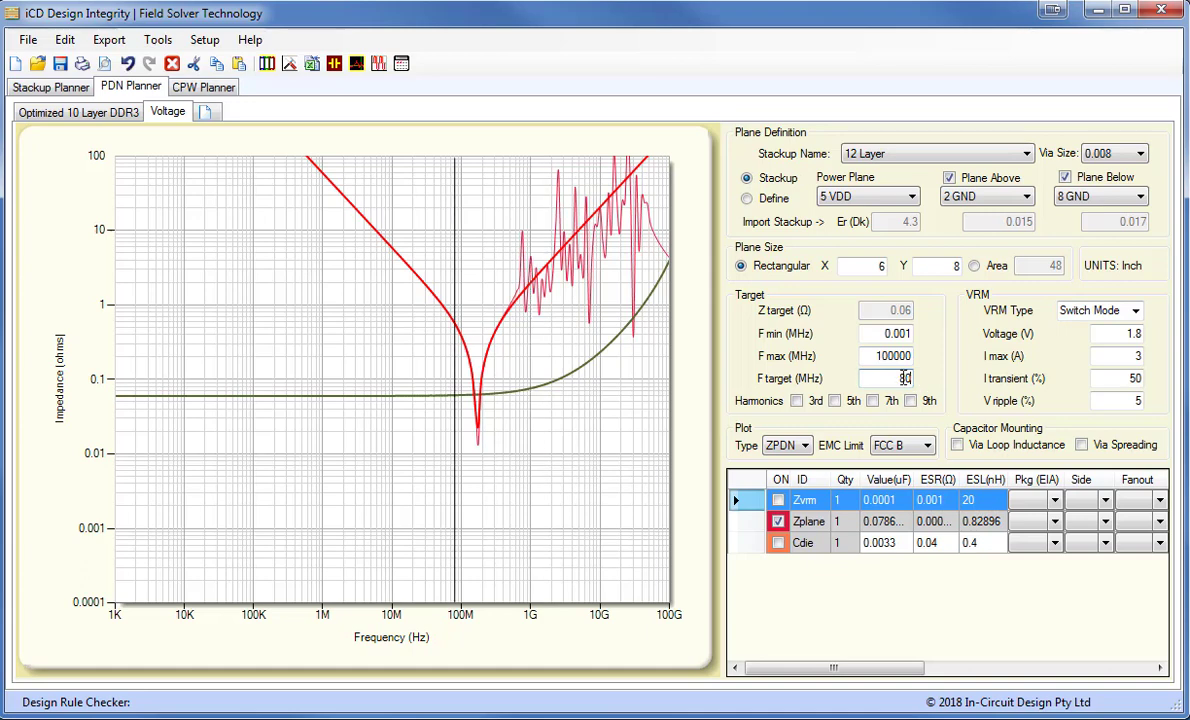
pyautogui.write('0')
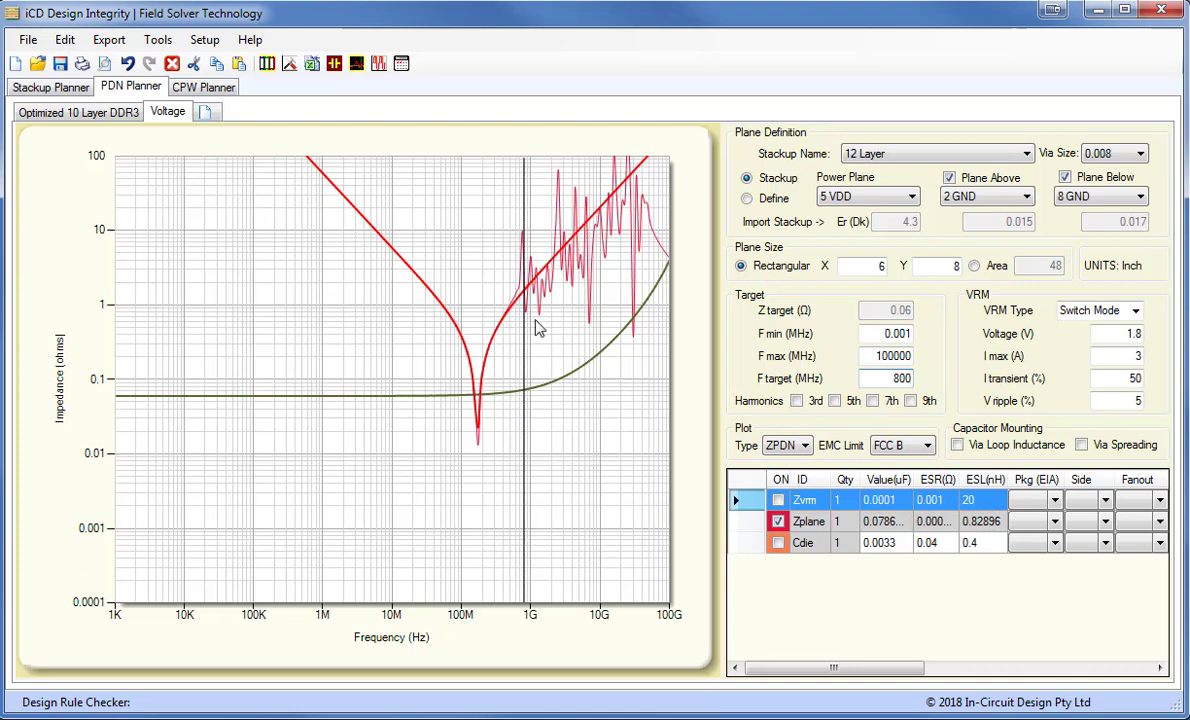
pyautogui.click(796, 404)
pyautogui.click(797, 404)
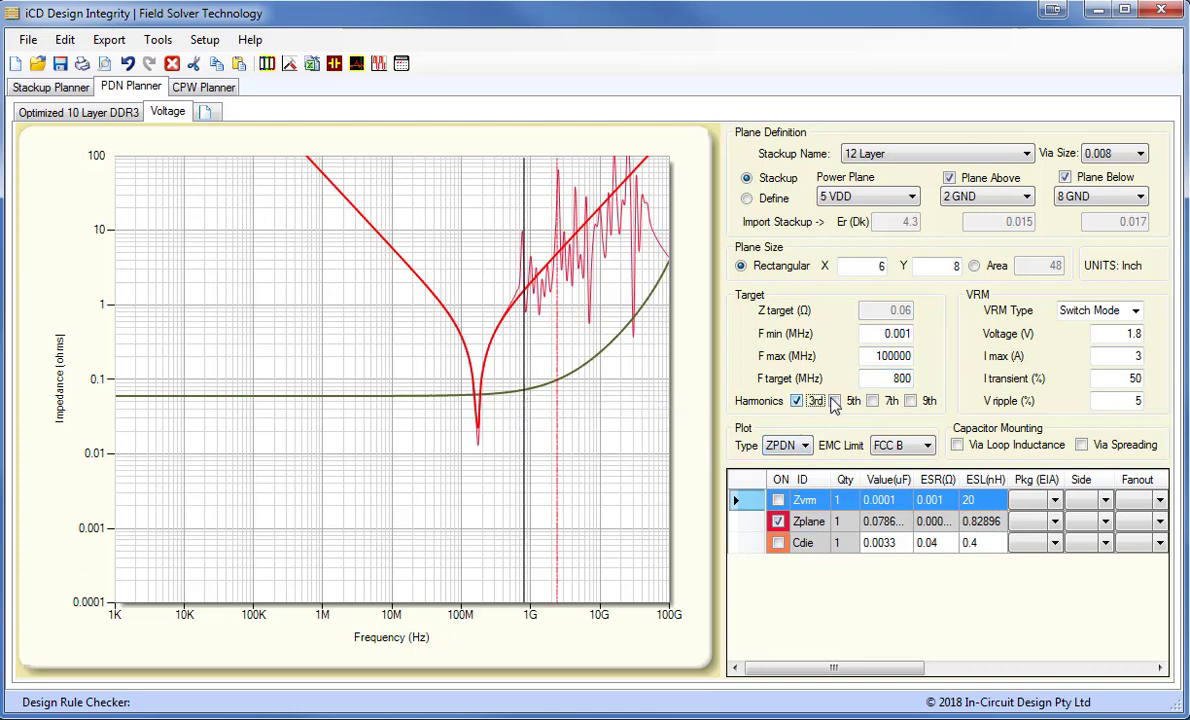
pyautogui.click(874, 403)
pyautogui.click(874, 403)
pyautogui.click(874, 403)
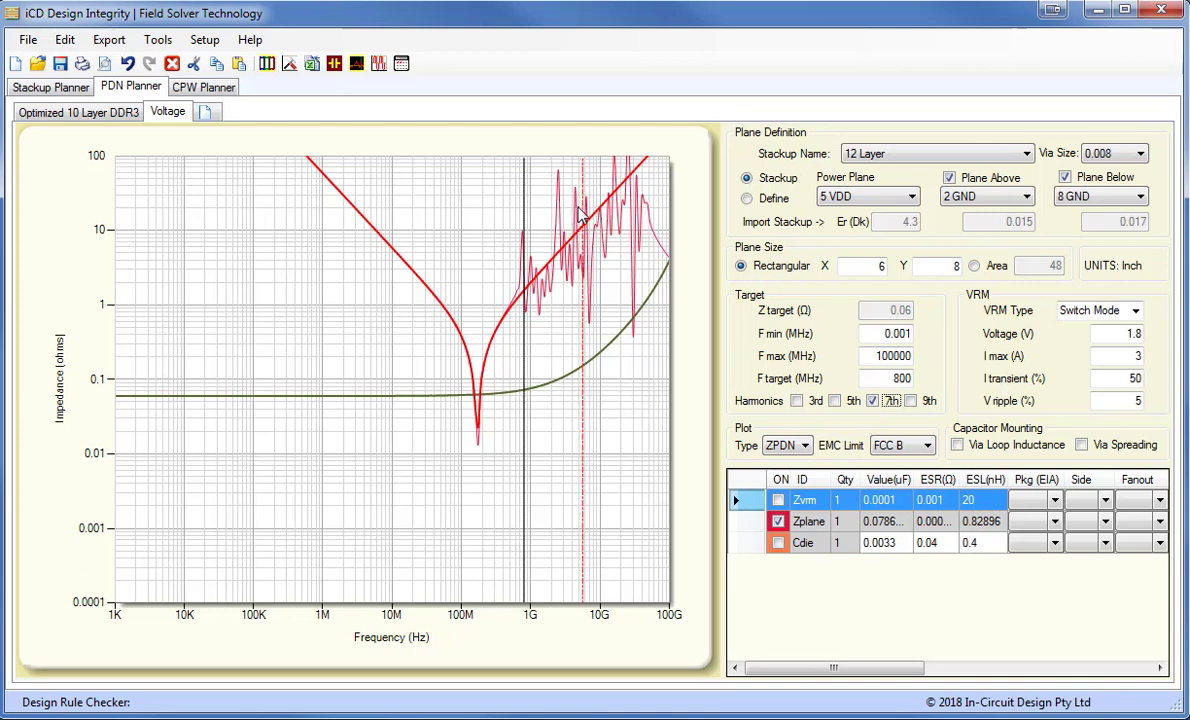
pyautogui.click(836, 401)
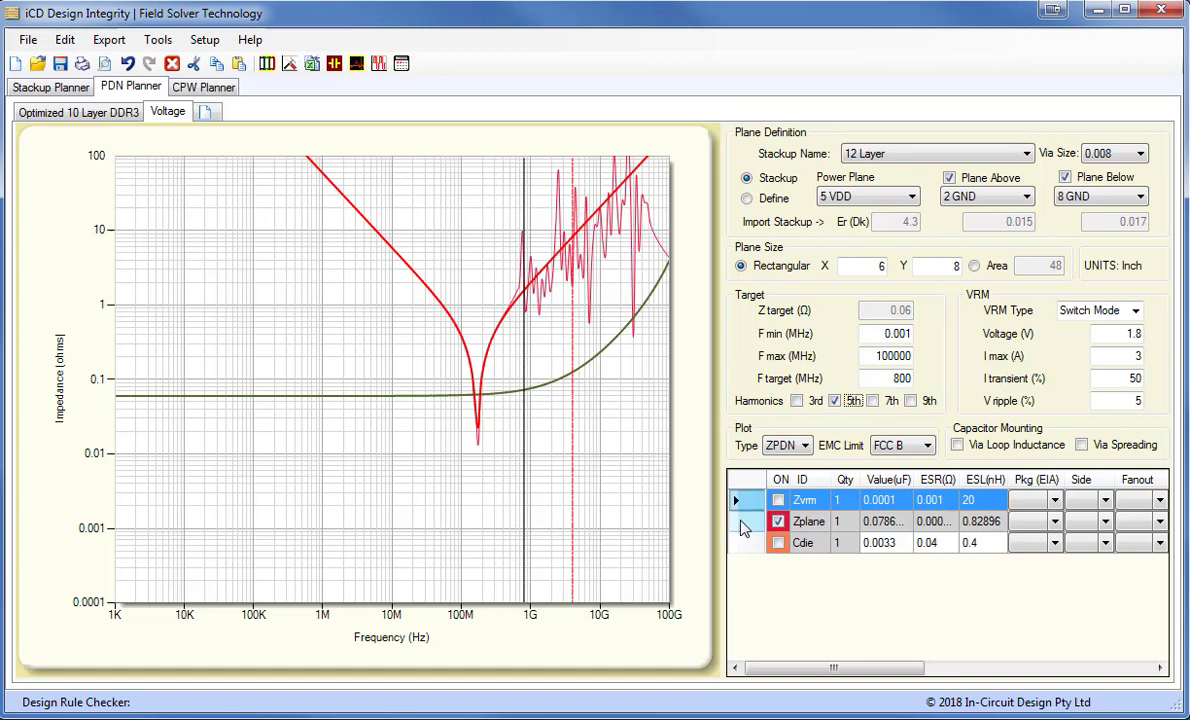
pyautogui.click(758, 546)
# Step: Insert the 0.1 µF C0201C104K9PAC capacitor below Cdie as C1 with quantity 20
pyautogui.rightClick(758, 546)
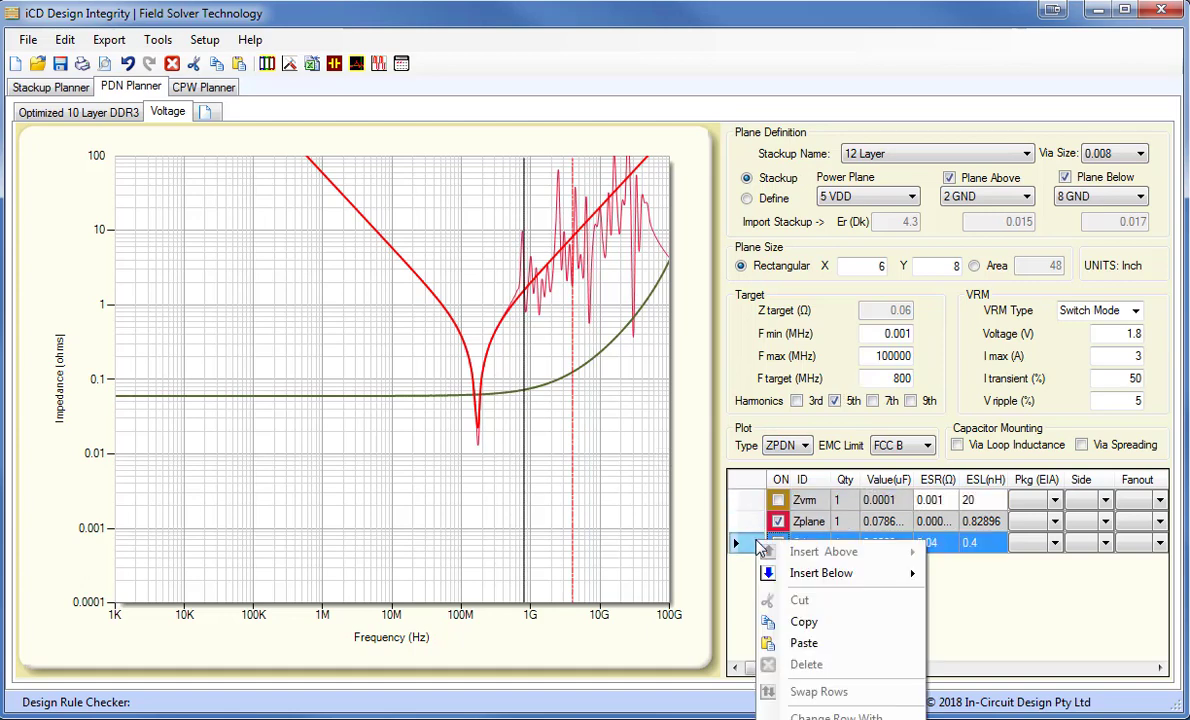
pyautogui.moveTo(880, 574)
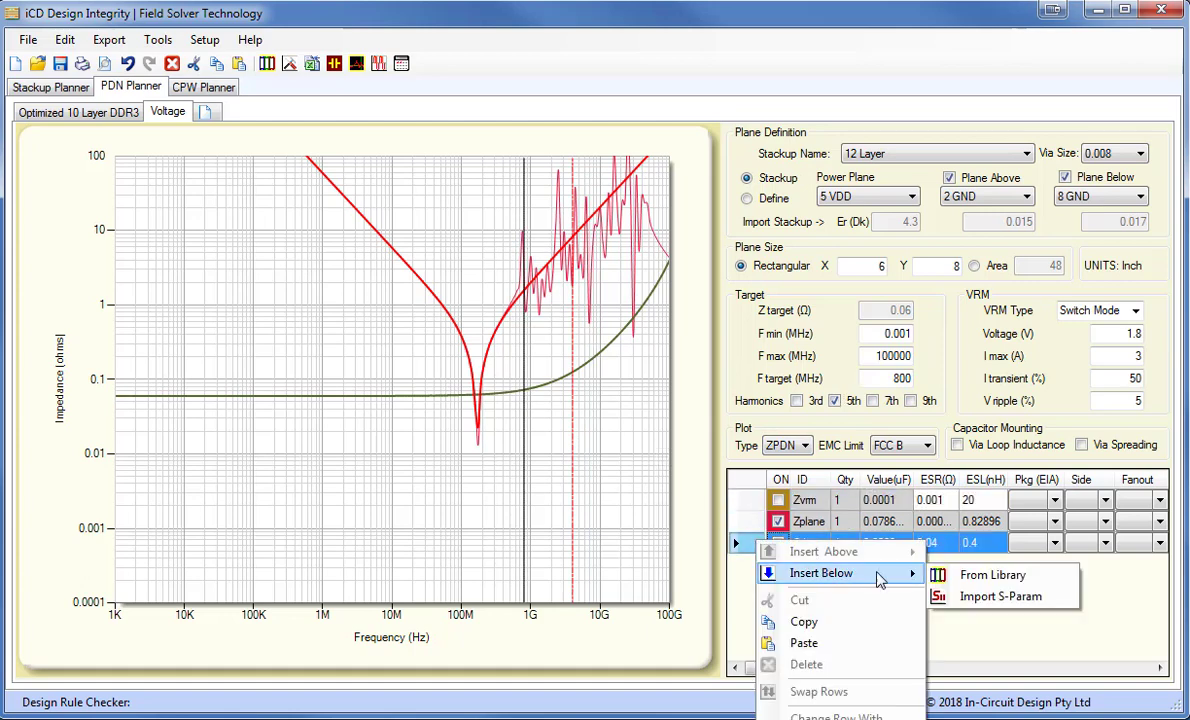
pyautogui.click(993, 576)
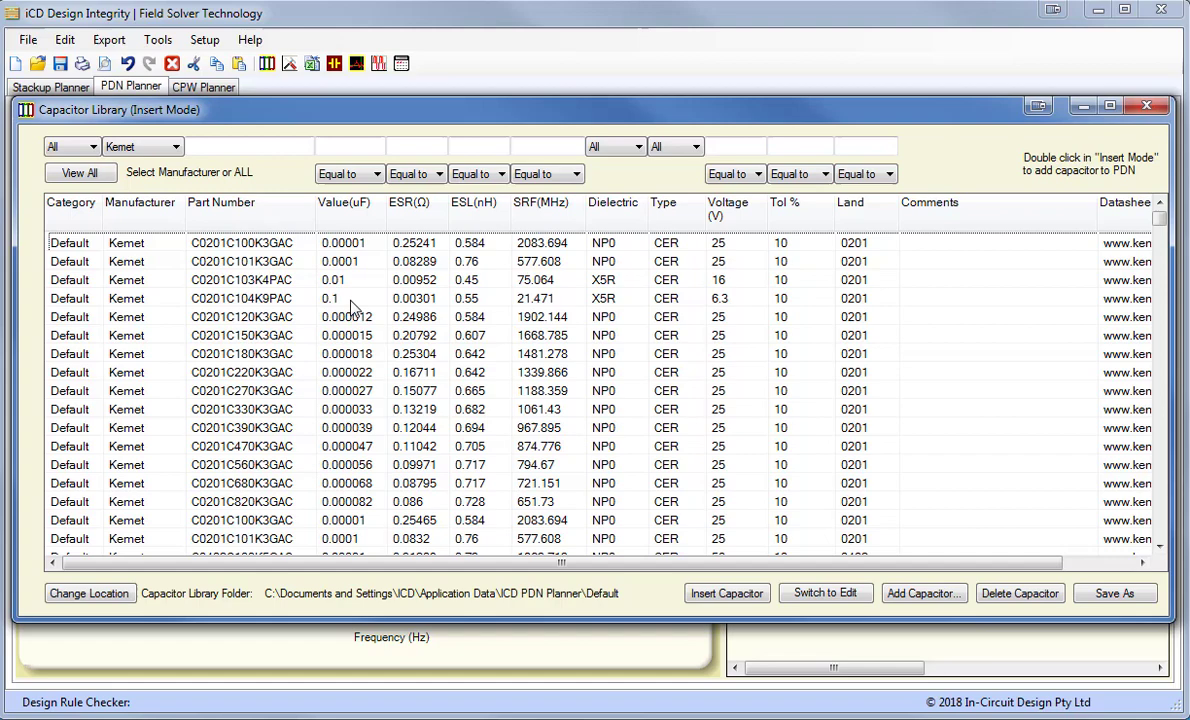
pyautogui.doubleClick(352, 307)
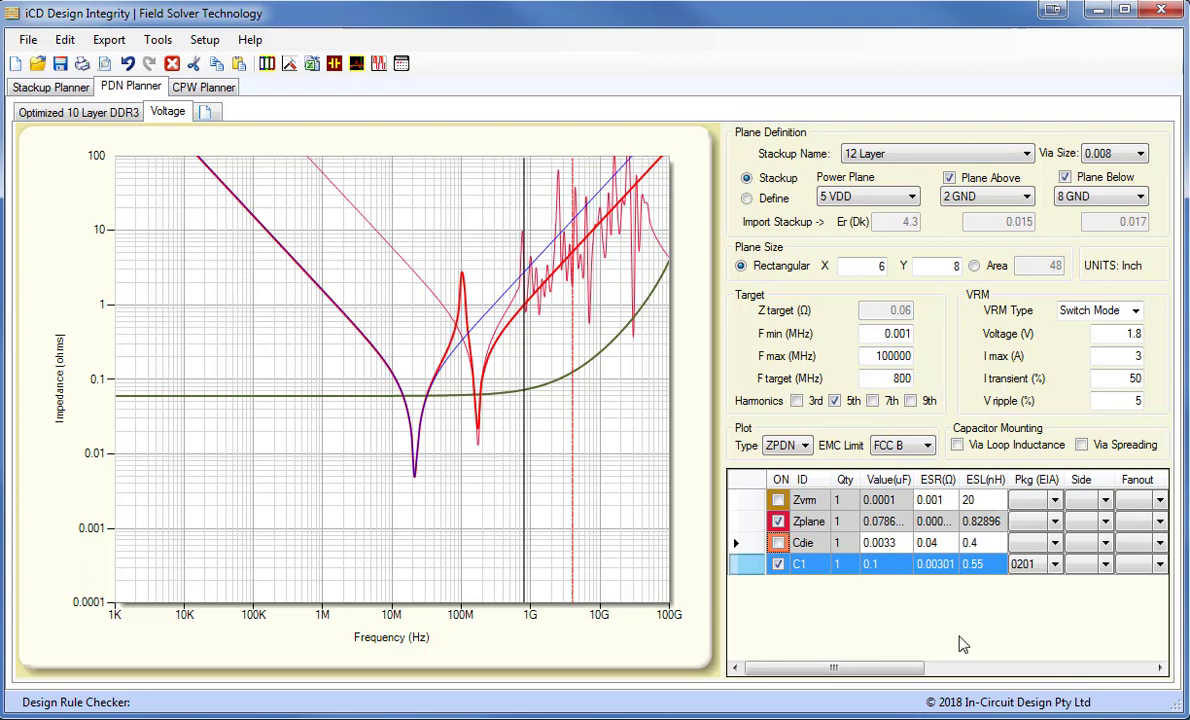
pyautogui.click(840, 565)
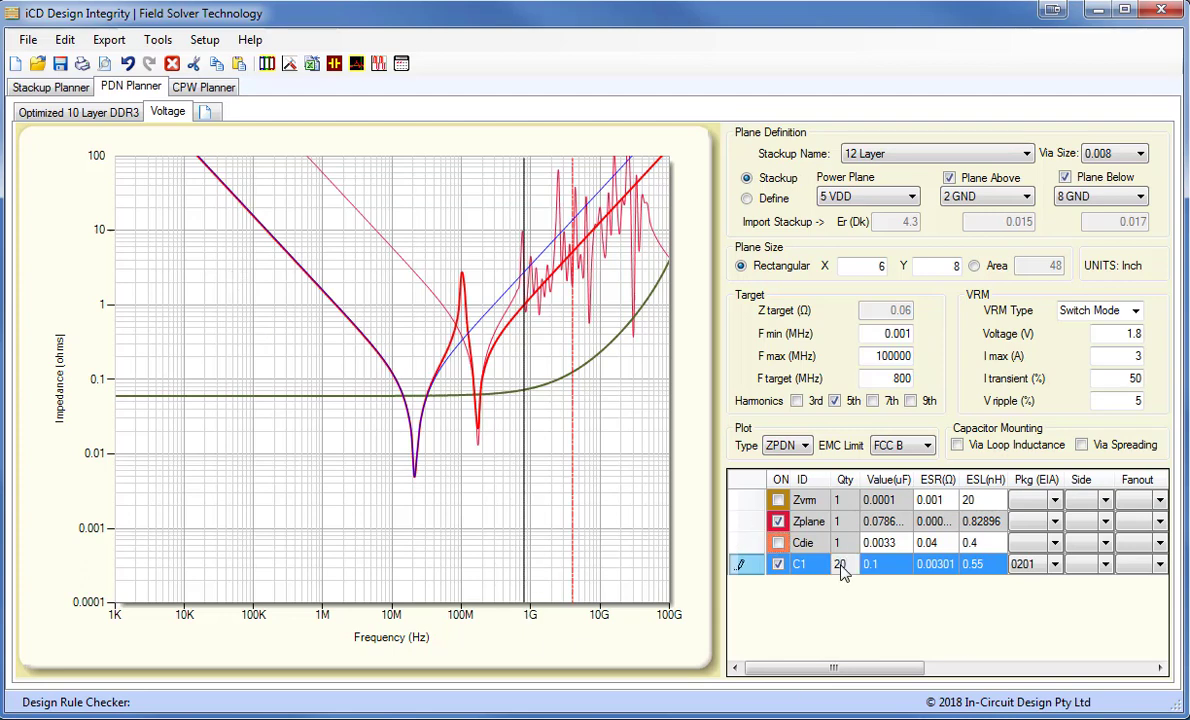
pyautogui.press('Return')
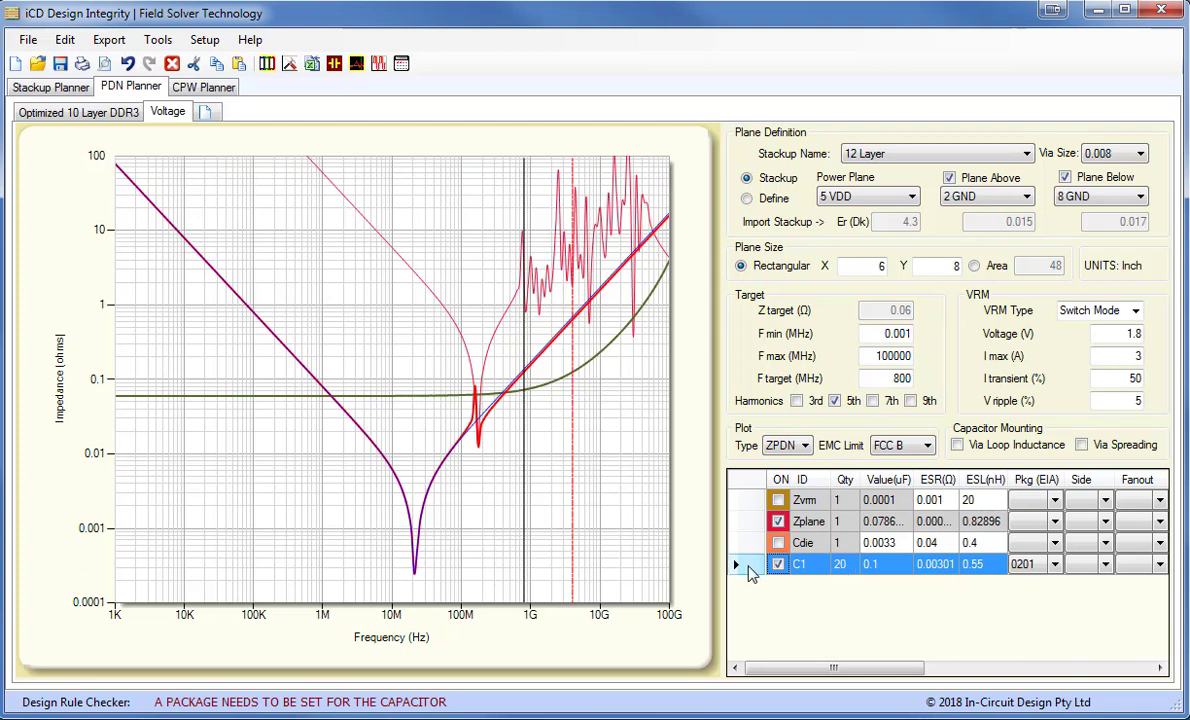
# Step: Insert four 100 µF T491B107M006AT tantalum capacitors from the library below C1 as C2
pyautogui.rightClick(754, 568)
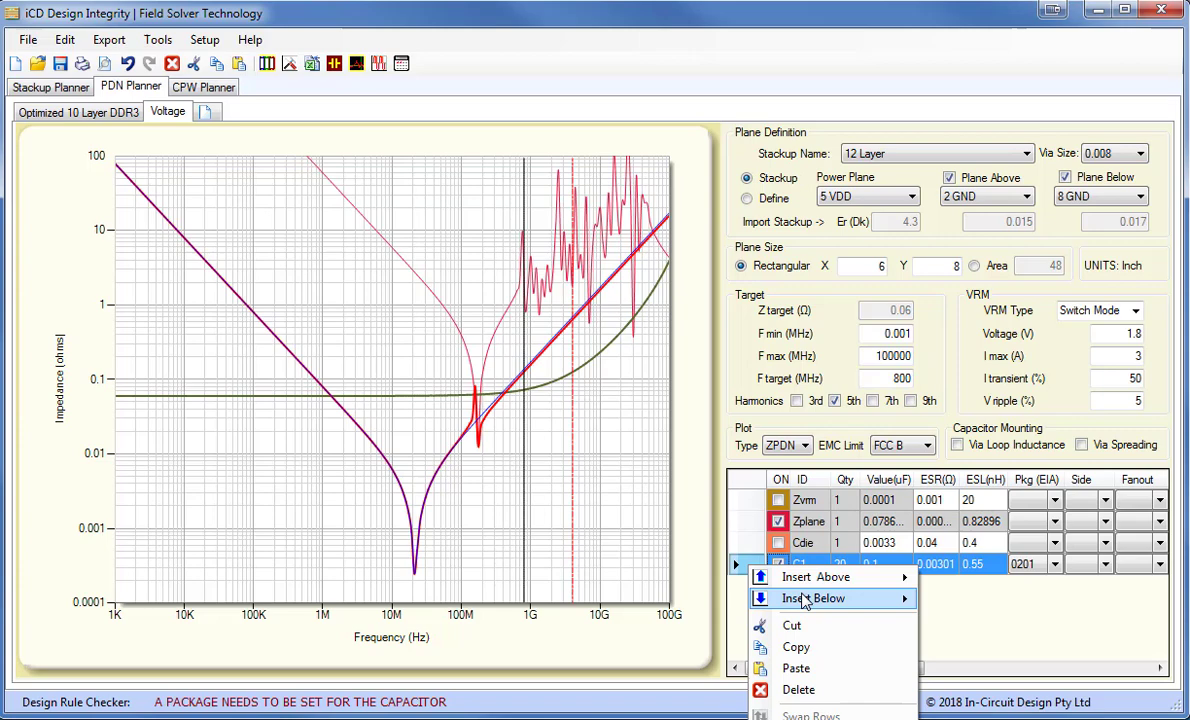
pyautogui.moveTo(810, 598)
pyautogui.click(960, 604)
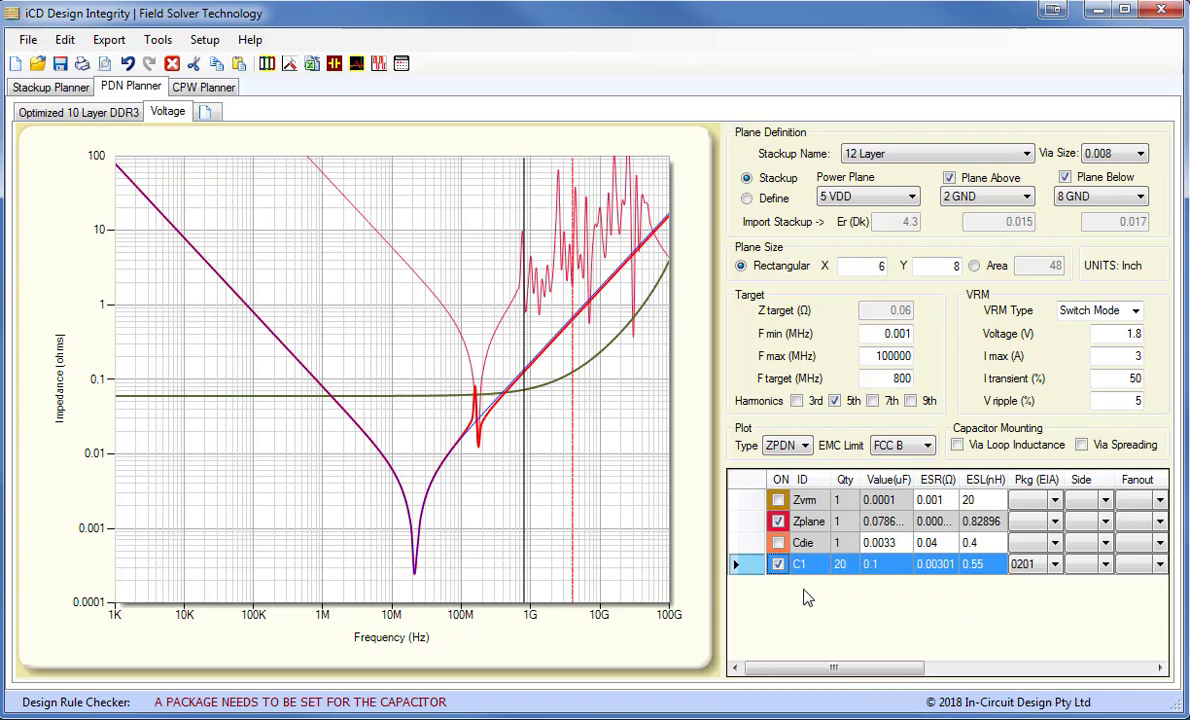
pyautogui.click(840, 283)
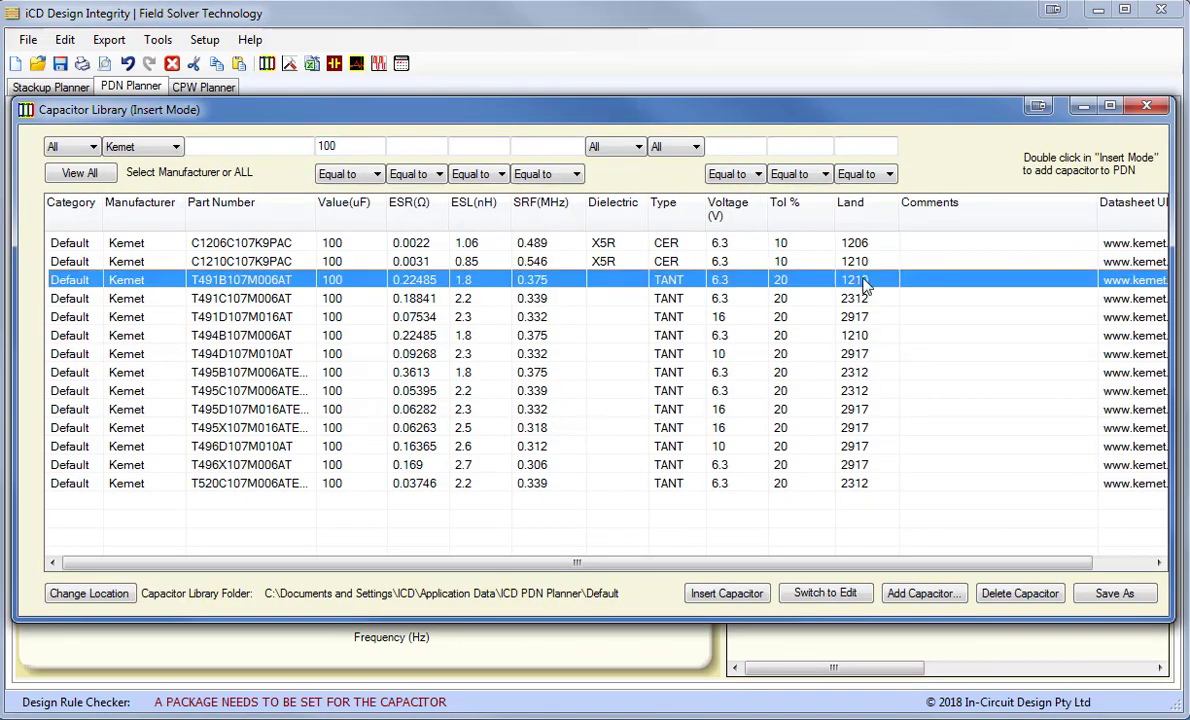
pyautogui.doubleClick(372, 284)
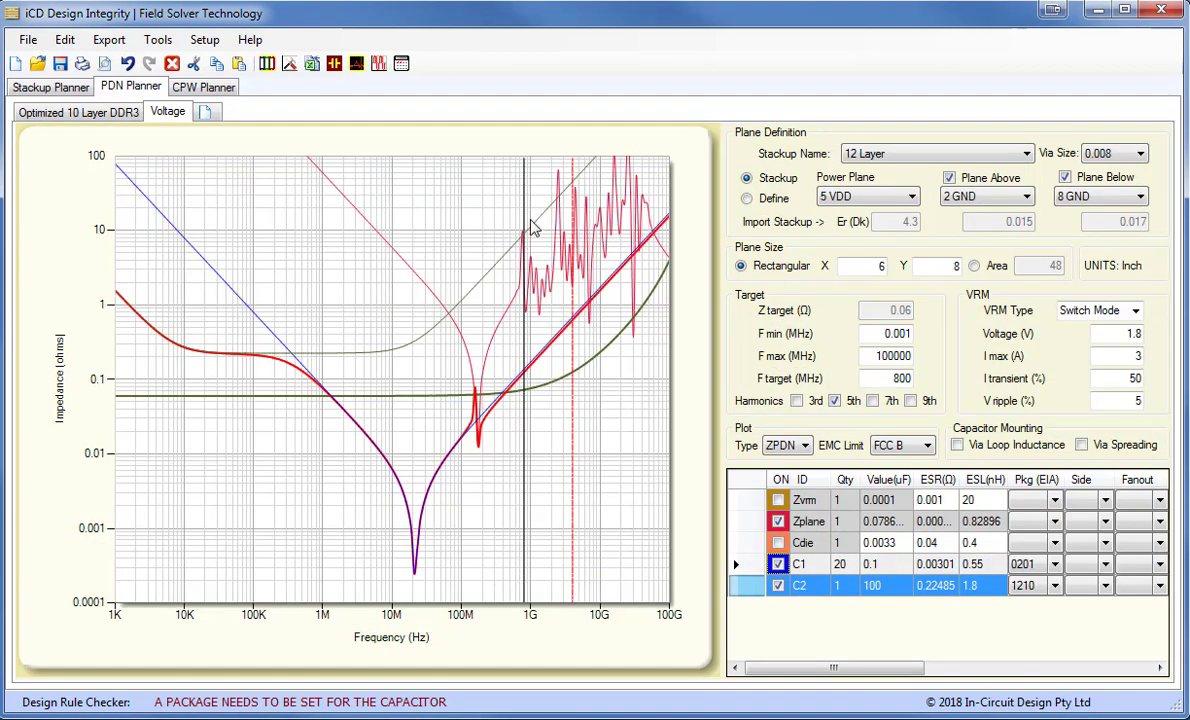
pyautogui.click(846, 587)
pyautogui.doubleClick(846, 587)
pyautogui.write('4')
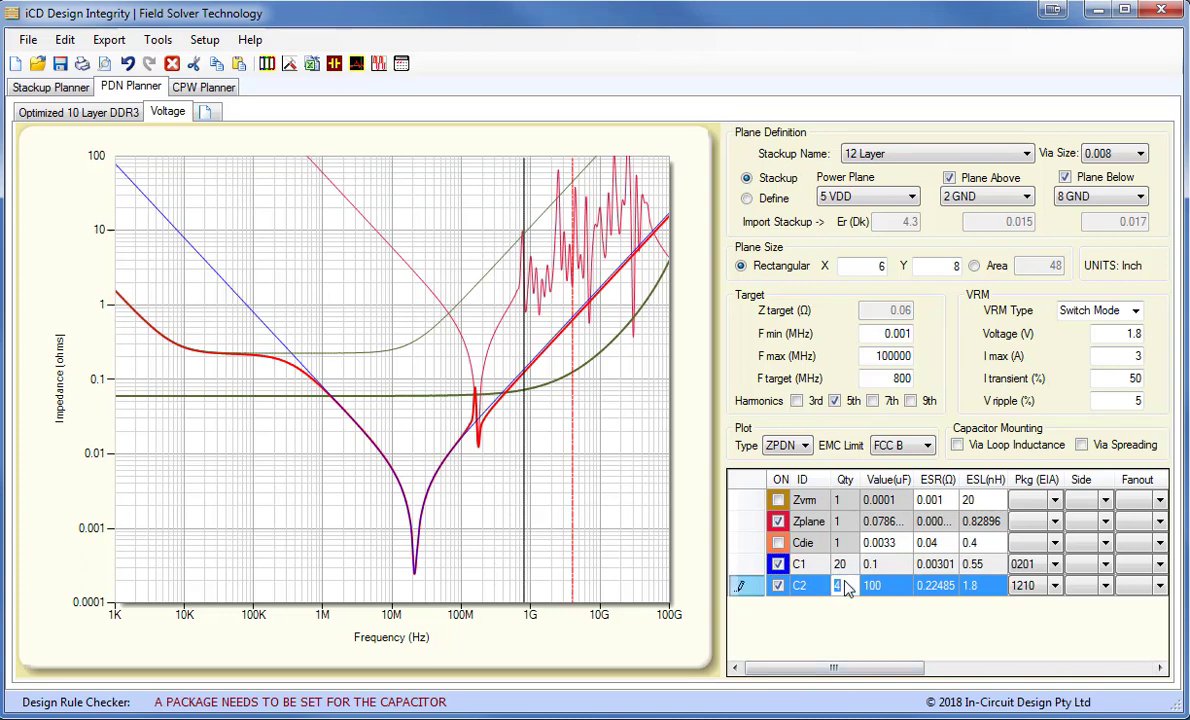
pyautogui.press('Return')
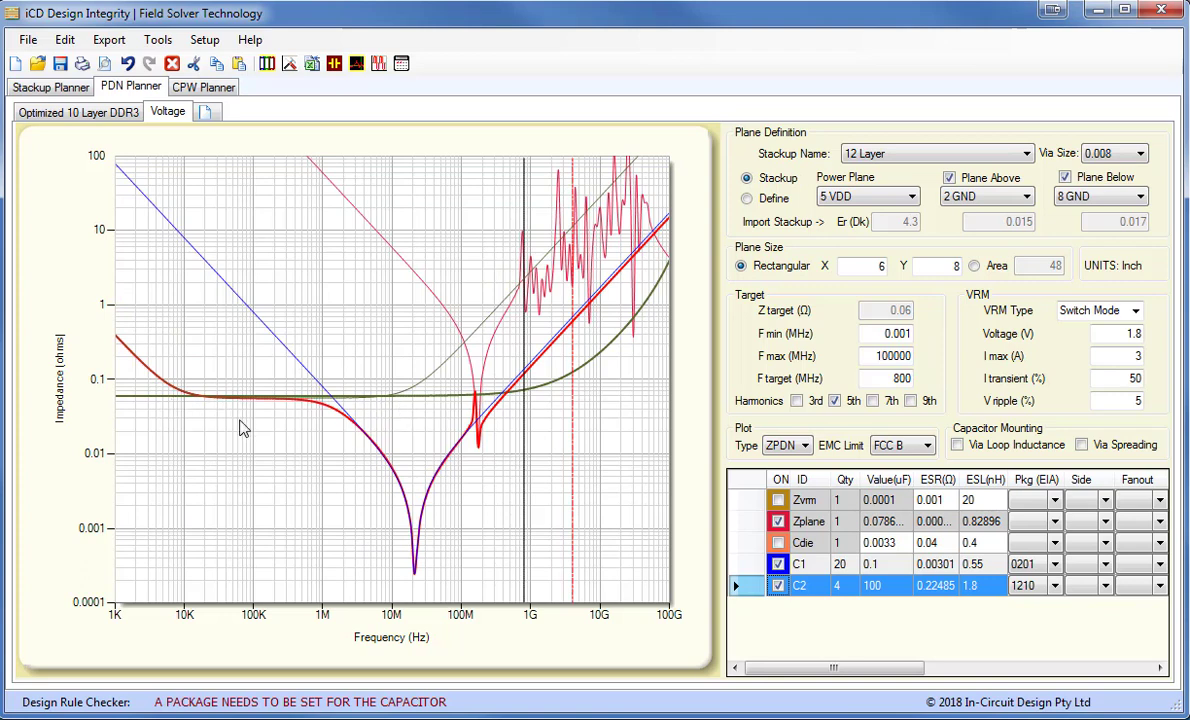
# Step: Turn on the Zvrm row and read the PDN impedance holding near 0.06 ohm
pyautogui.click(784, 502)
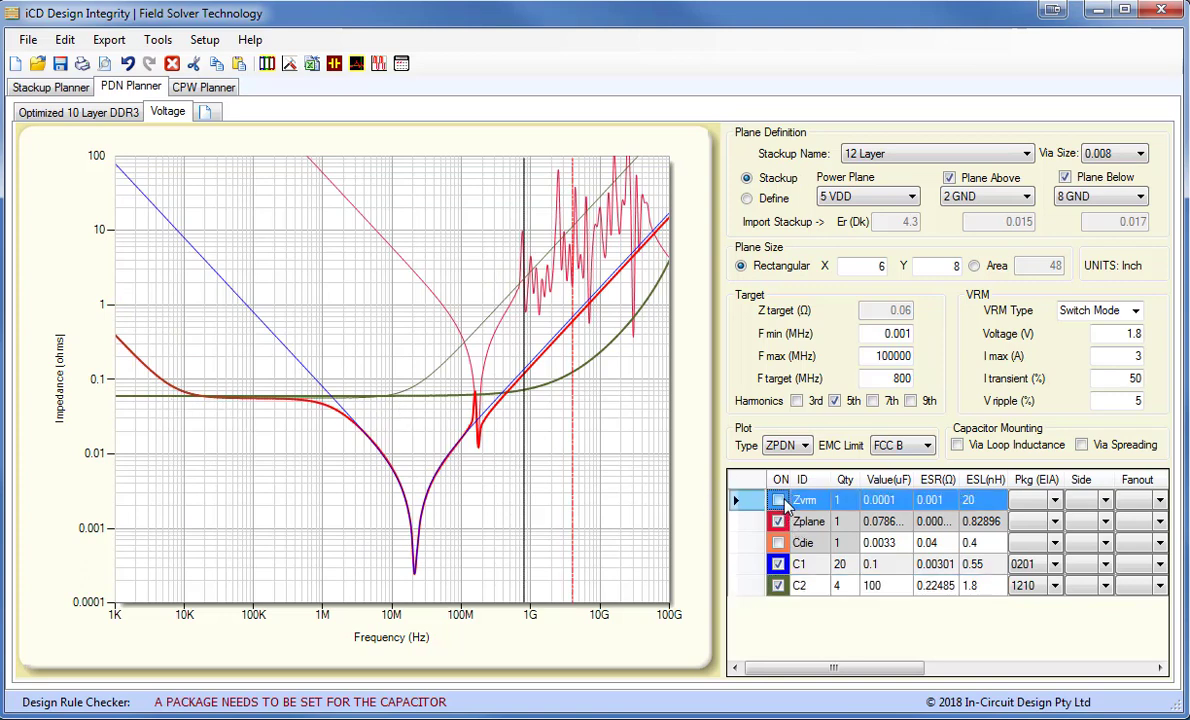
pyautogui.click(780, 501)
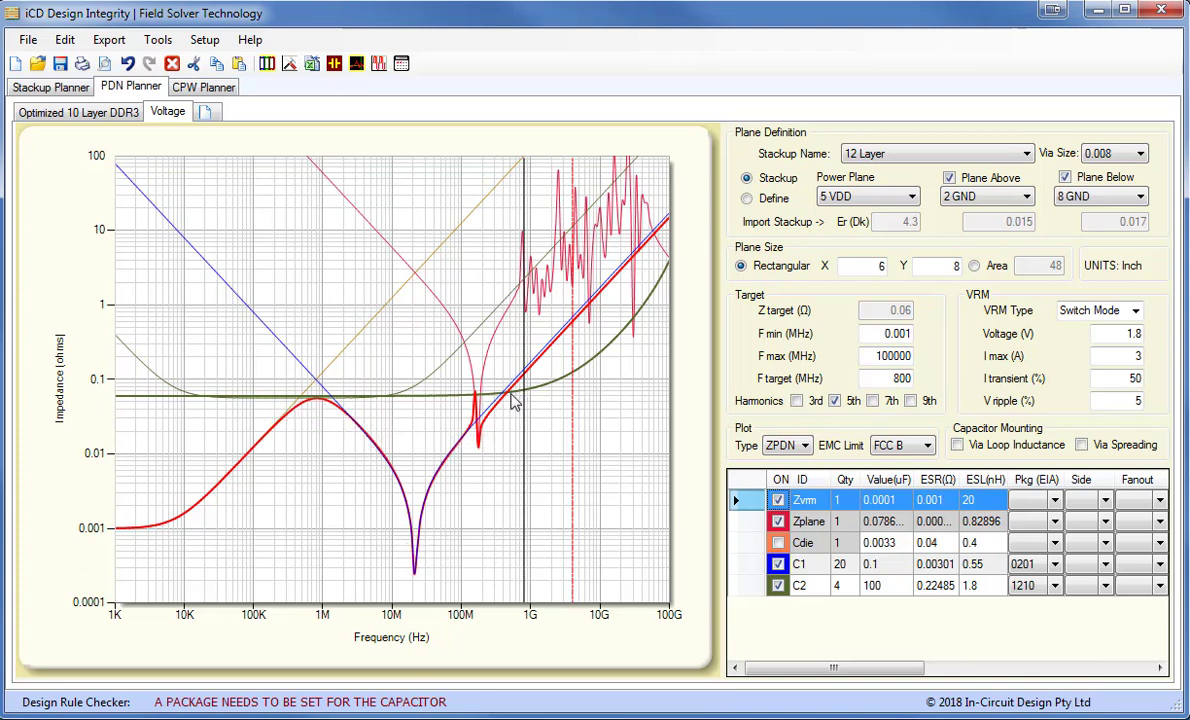
pyautogui.moveTo(510, 401)
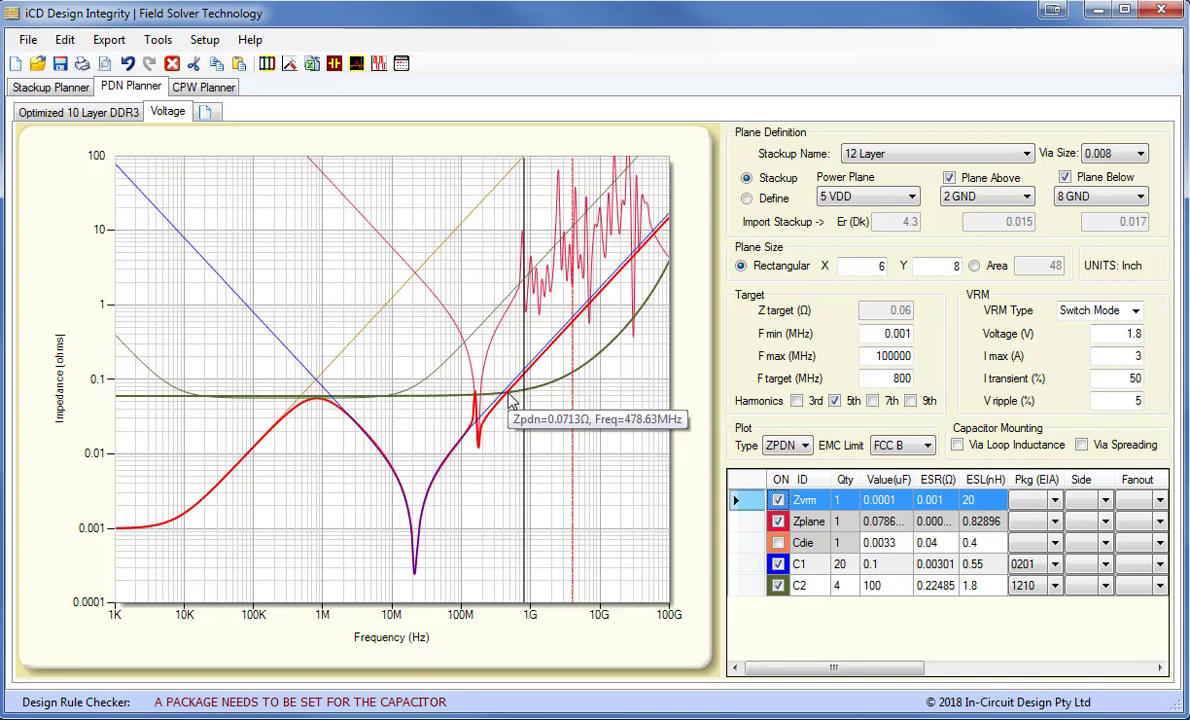
pyautogui.rightClick(755, 586)
# Step: Import the C0402C240K5GAC.s2p S-parameter model below C2 as capacitor C3
pyautogui.moveTo(822, 624)
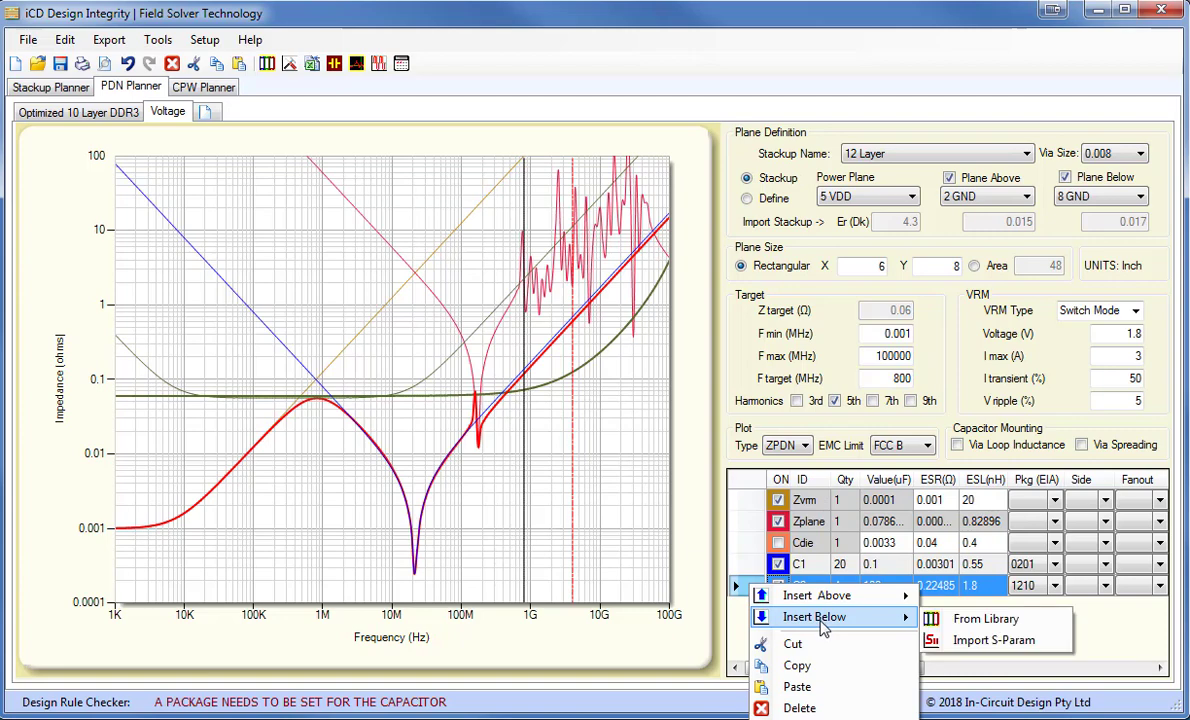
pyautogui.click(975, 640)
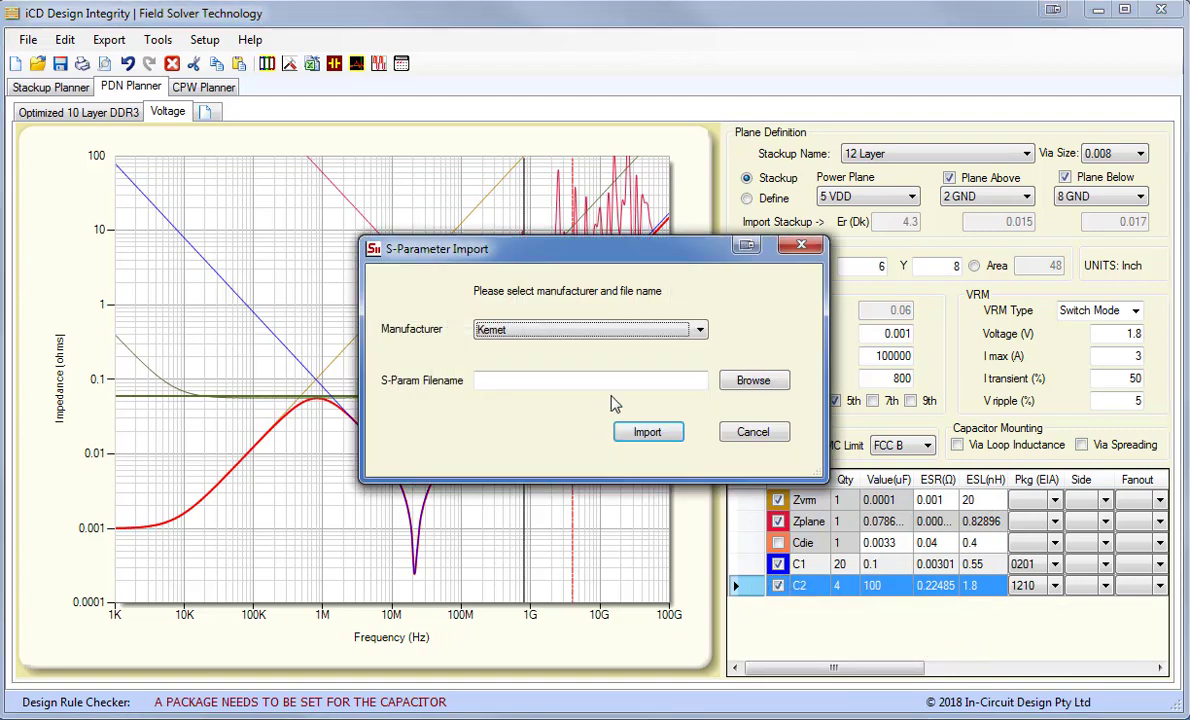
pyautogui.click(740, 383)
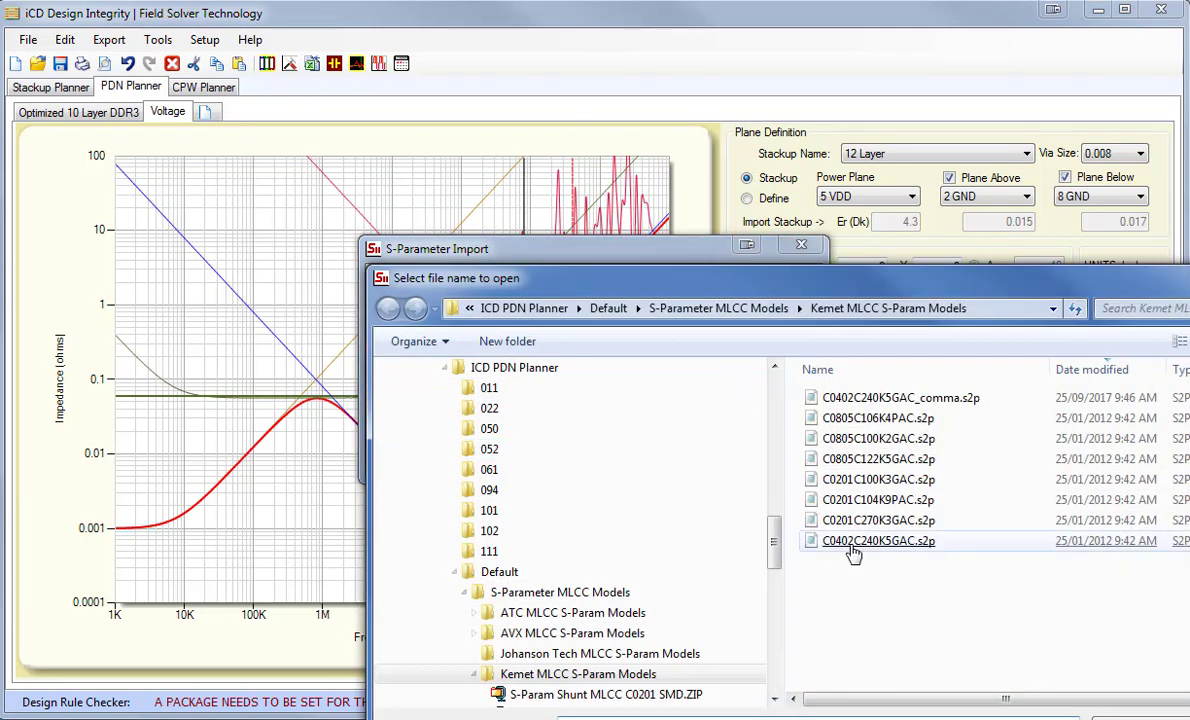
pyautogui.doubleClick(851, 546)
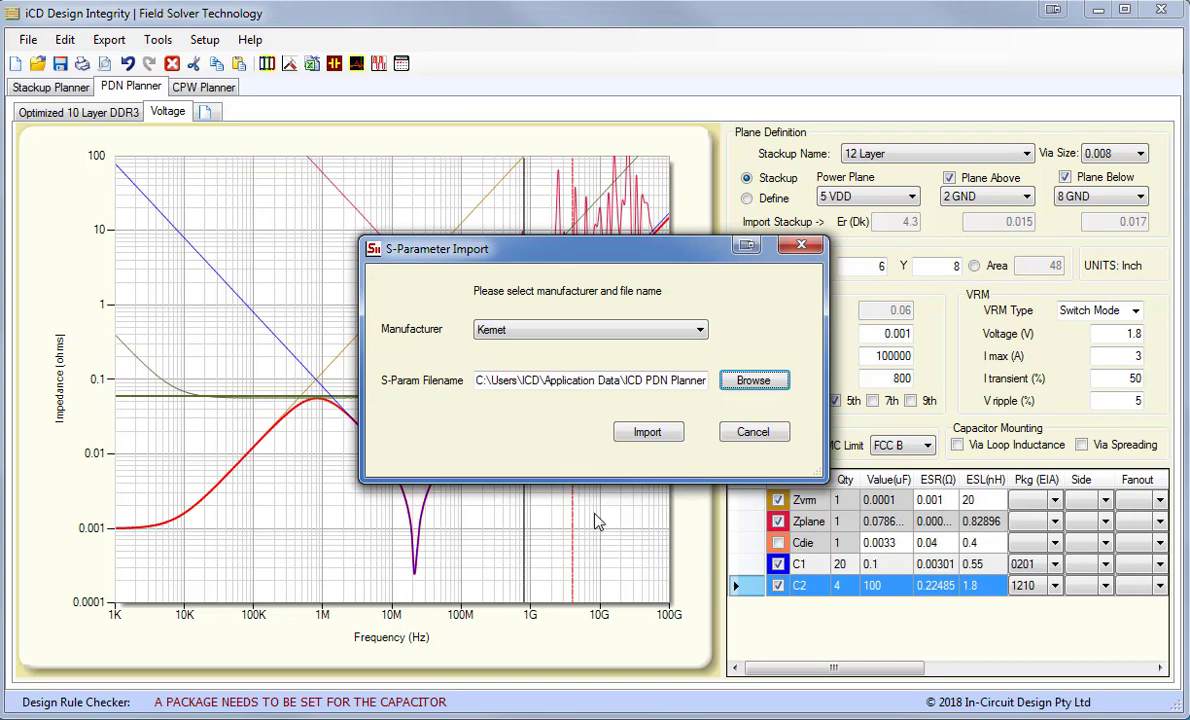
pyautogui.click(647, 433)
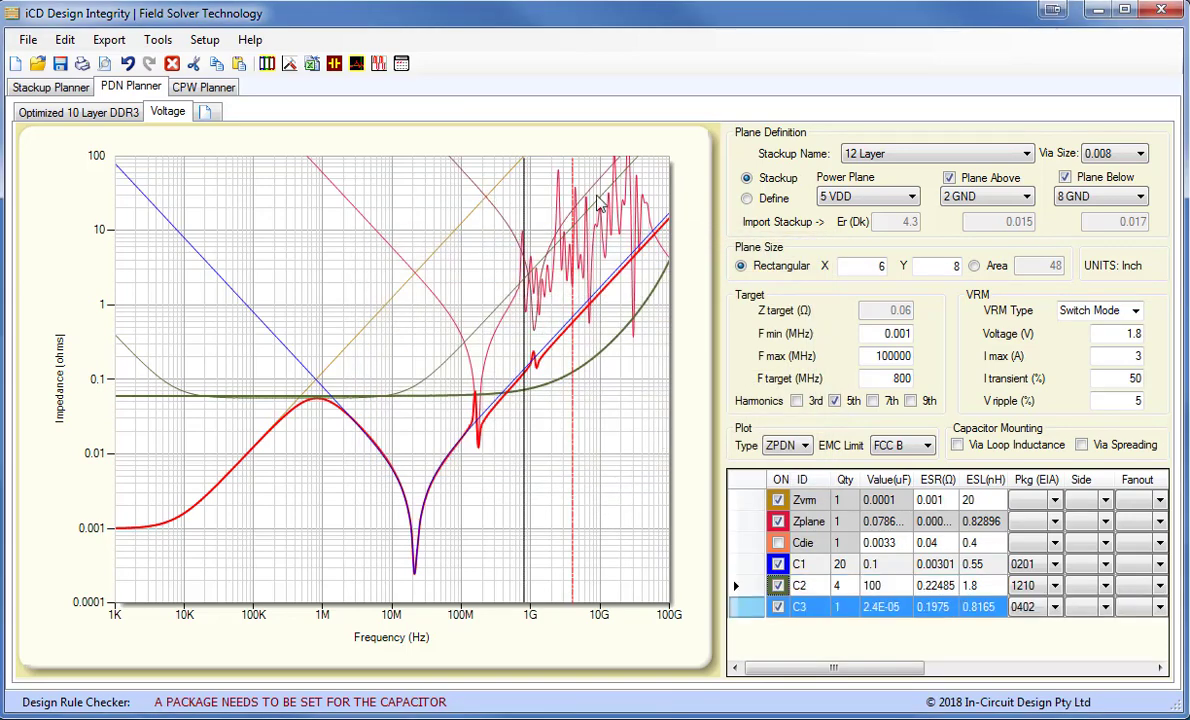
# Step: Set the C3 quantity to 20 and switch to the Optimized 10 Layer DDR3 design
pyautogui.click(852, 607)
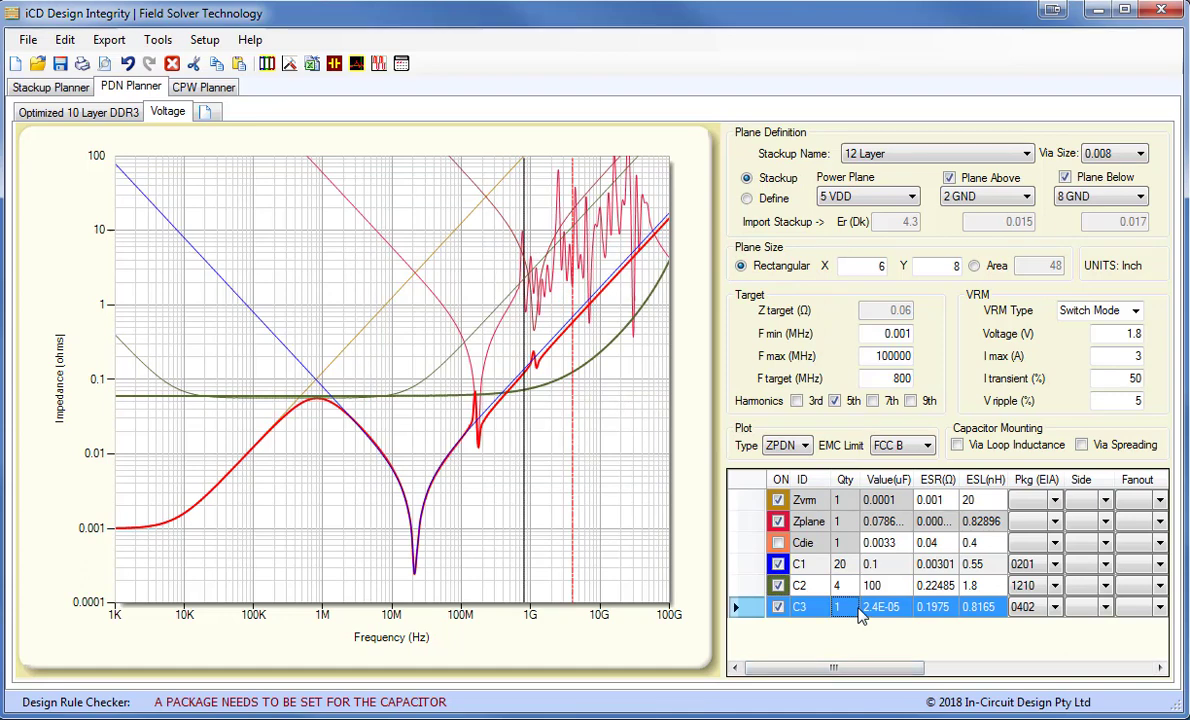
pyautogui.write('20')
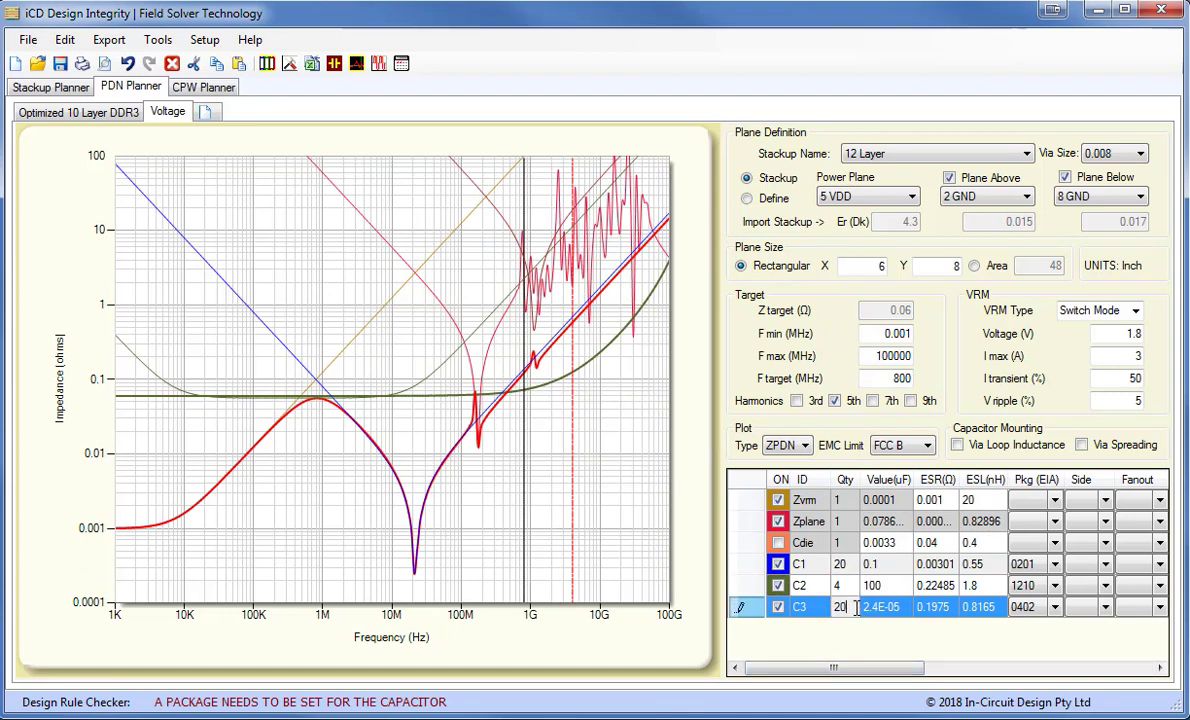
pyautogui.press('Return')
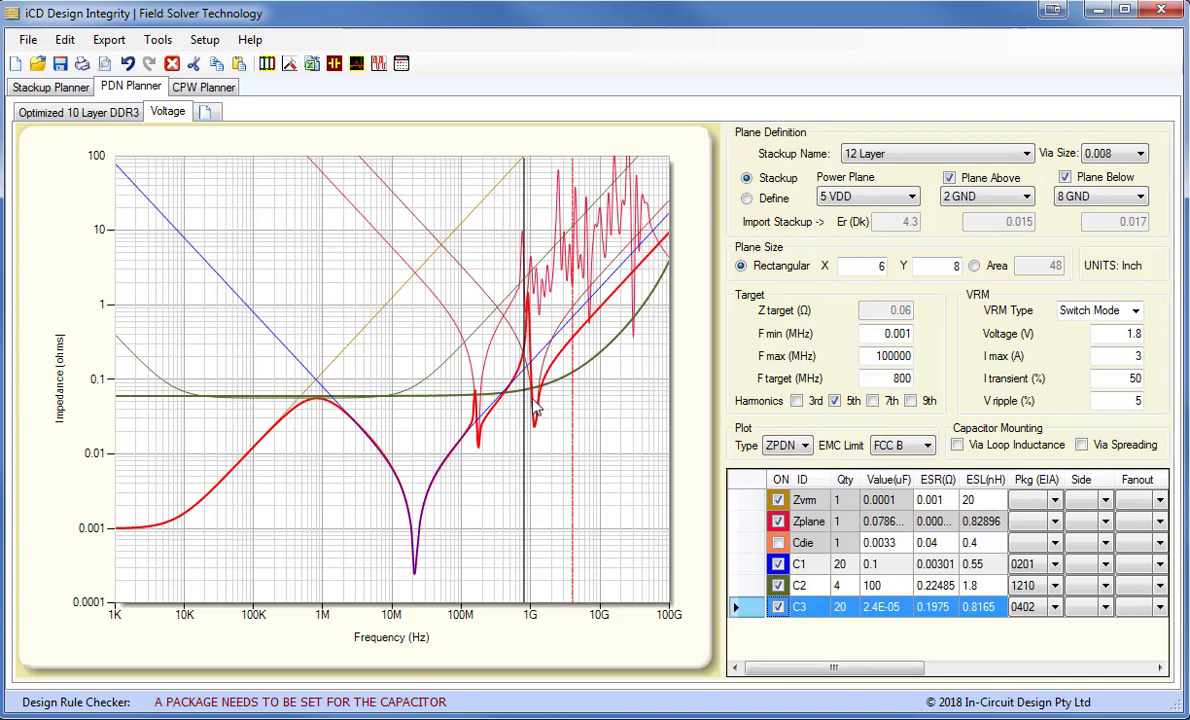
pyautogui.click(80, 112)
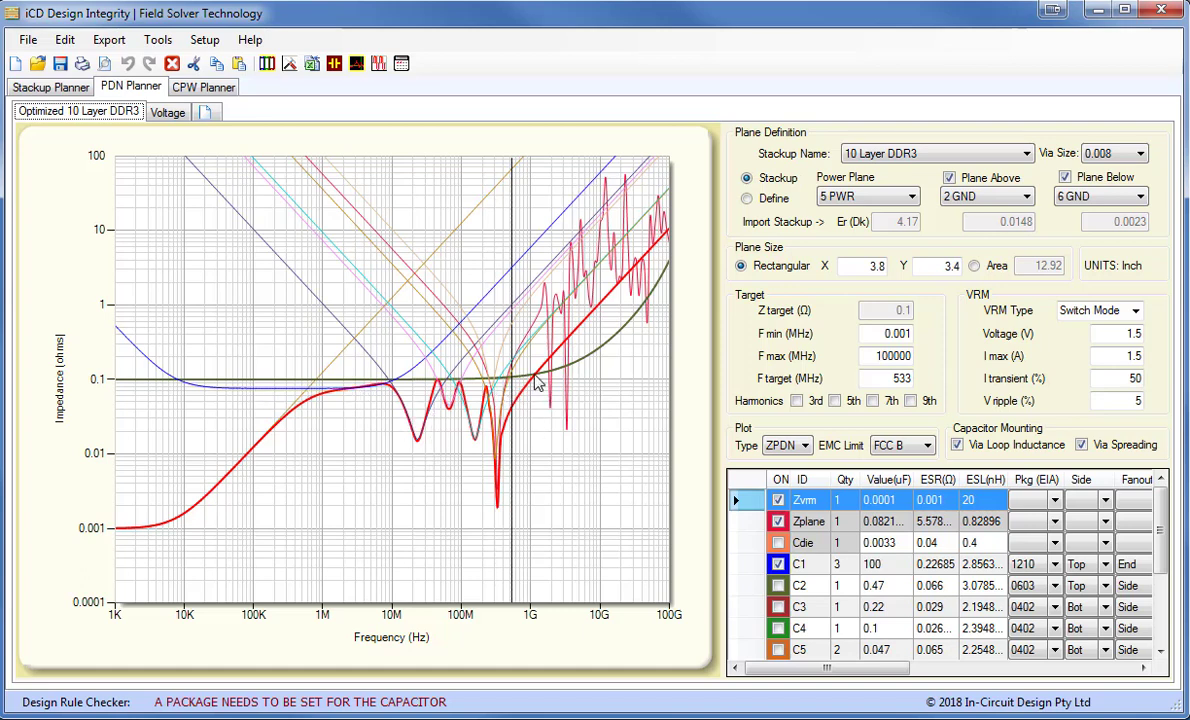
# Step: Switch the plot to EMI with F min 100 MHz, peaking near 46.9 dB
pyautogui.moveTo(535, 383)
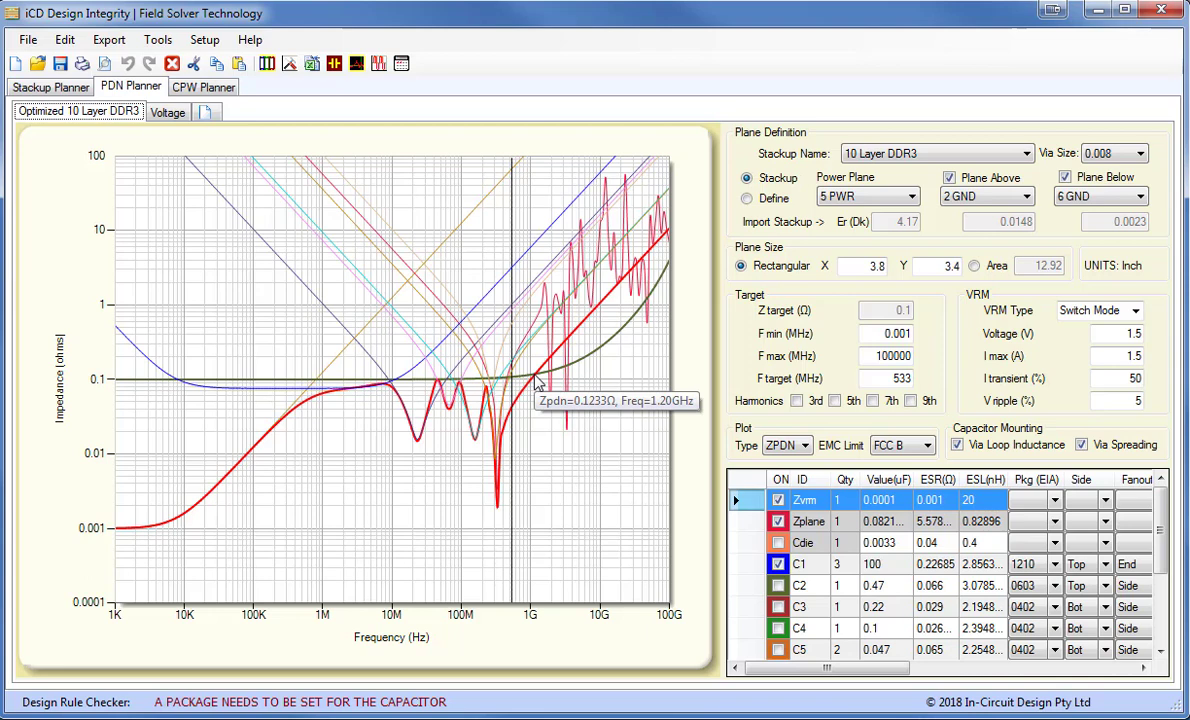
pyautogui.click(803, 446)
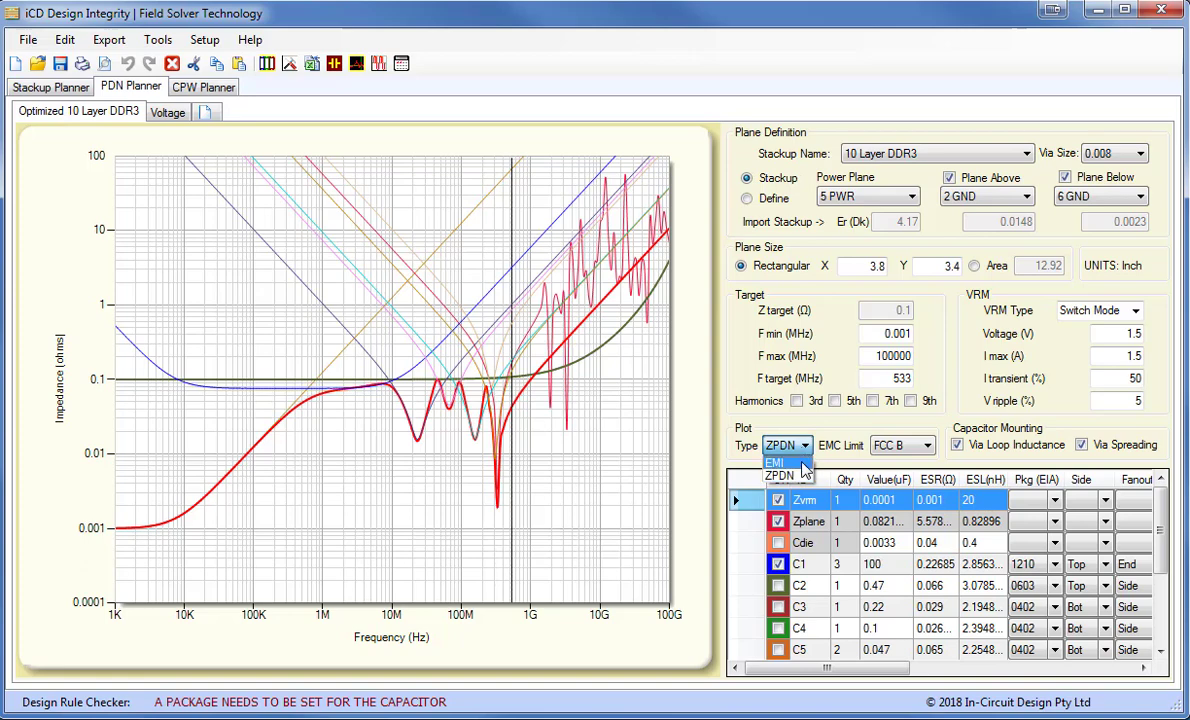
pyautogui.click(785, 463)
pyautogui.doubleClick(868, 333)
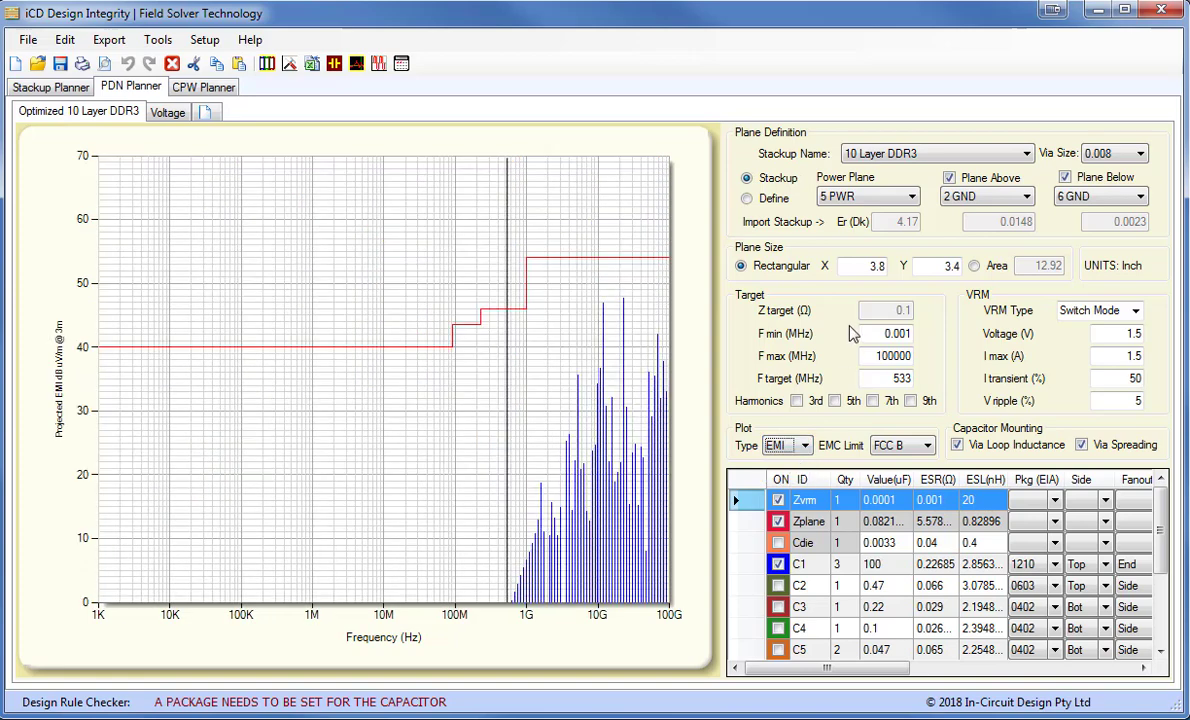
pyautogui.write('100')
pyautogui.press('Return')
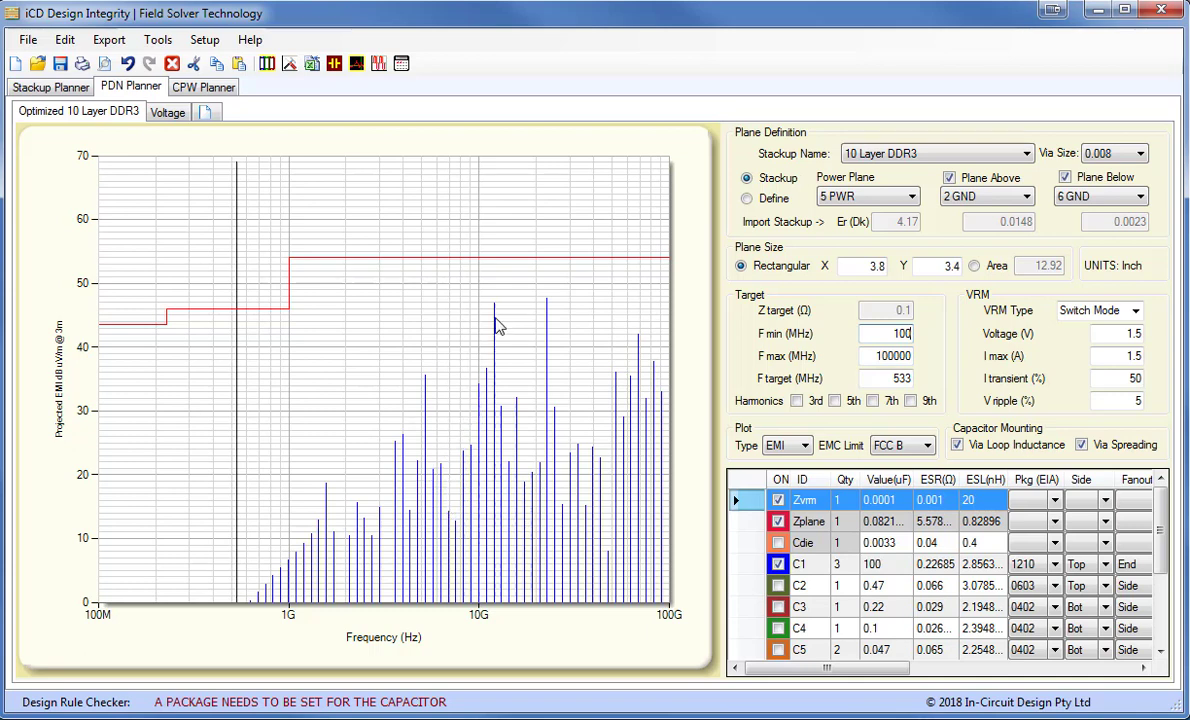
pyautogui.moveTo(497, 327)
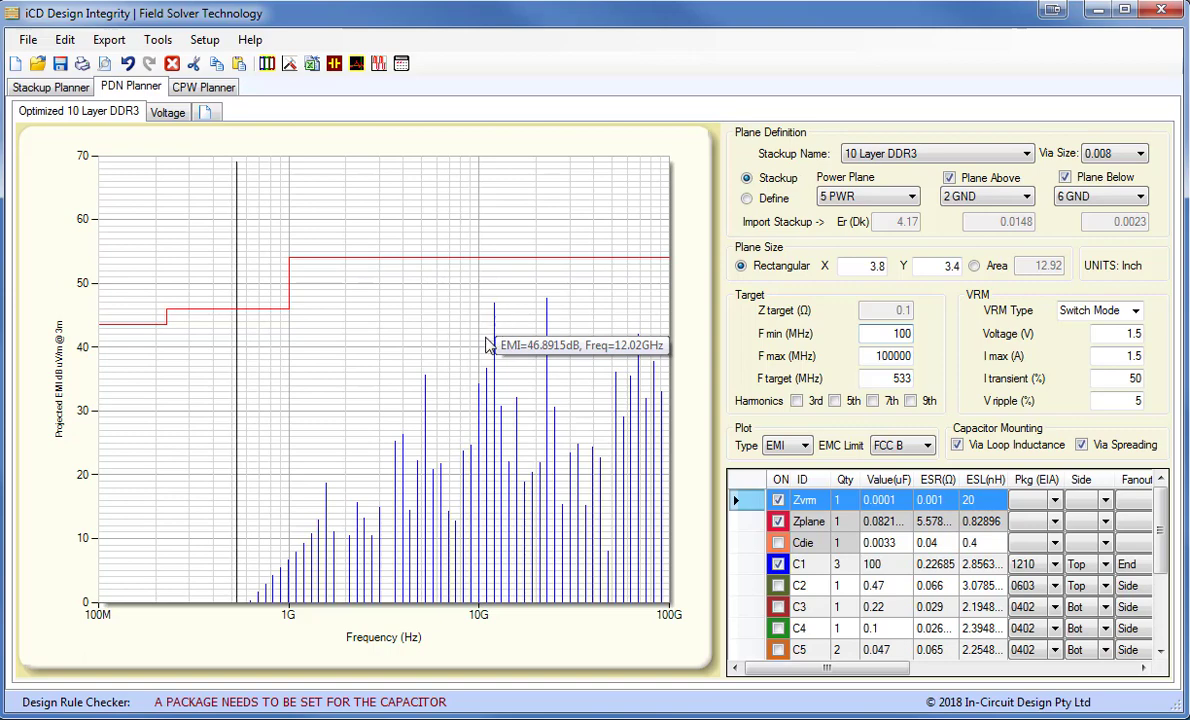
# Step: Inspect the 8 Layer stackup's VCC–VDD core, then show the Voltage plan in PDN Planner
pyautogui.click(58, 88)
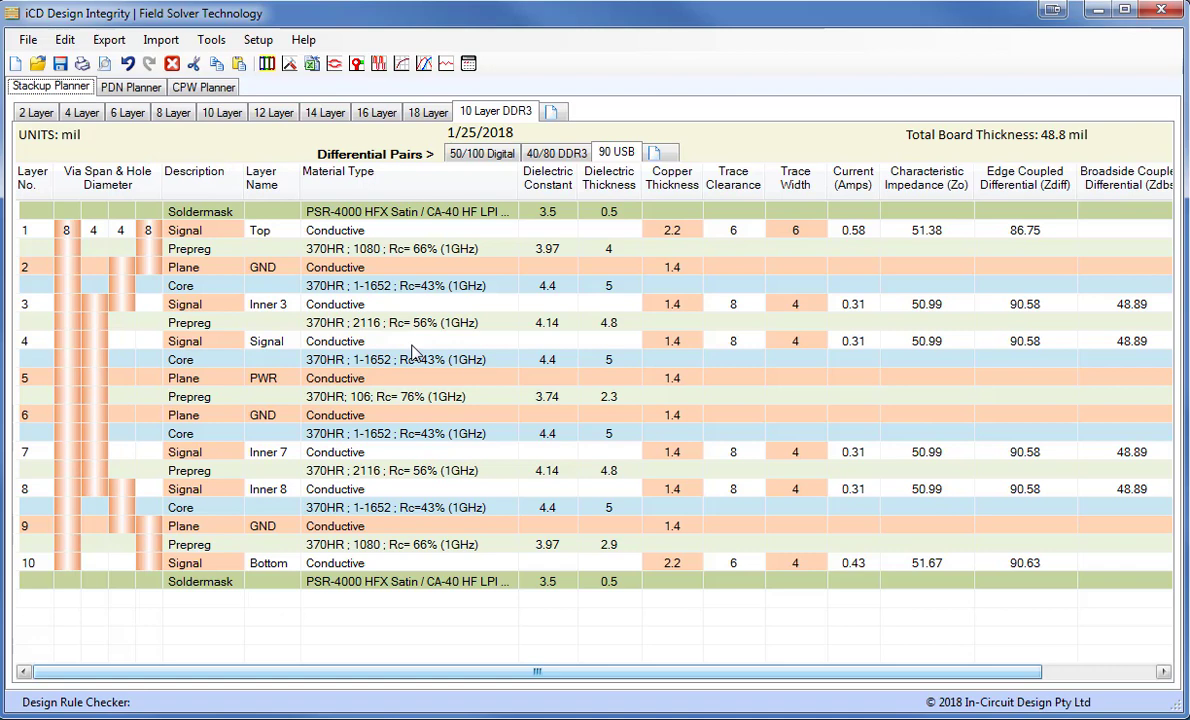
pyautogui.click(62, 91)
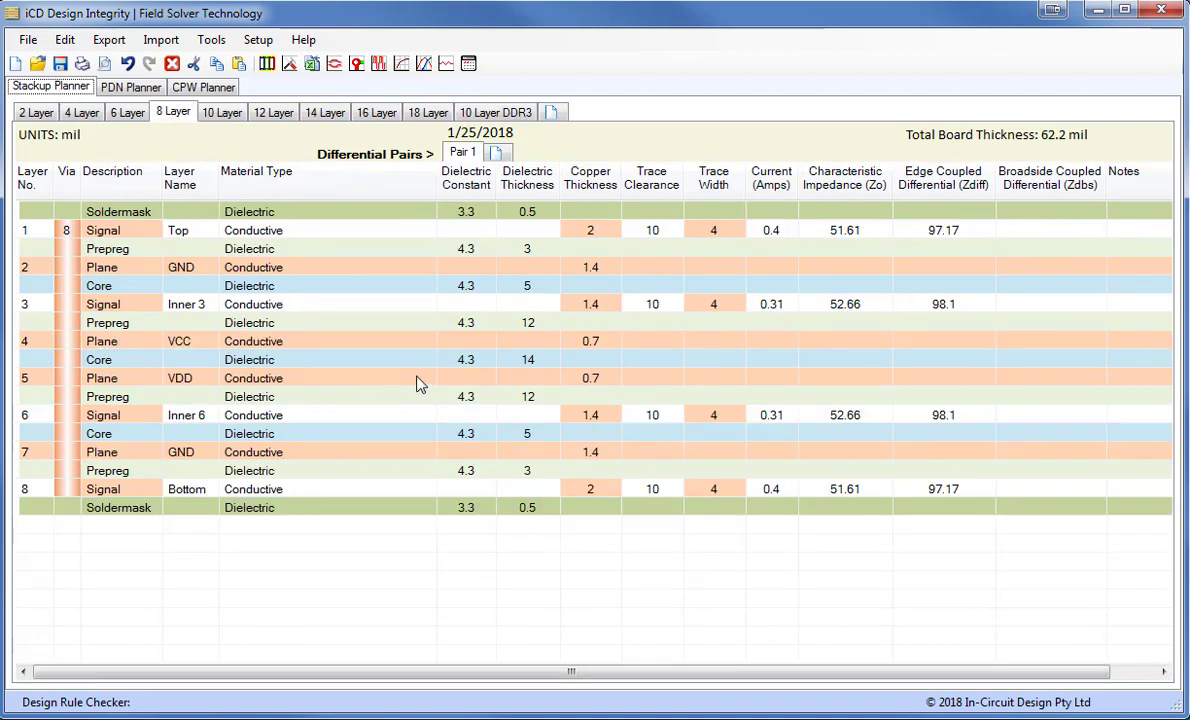
pyautogui.click(537, 364)
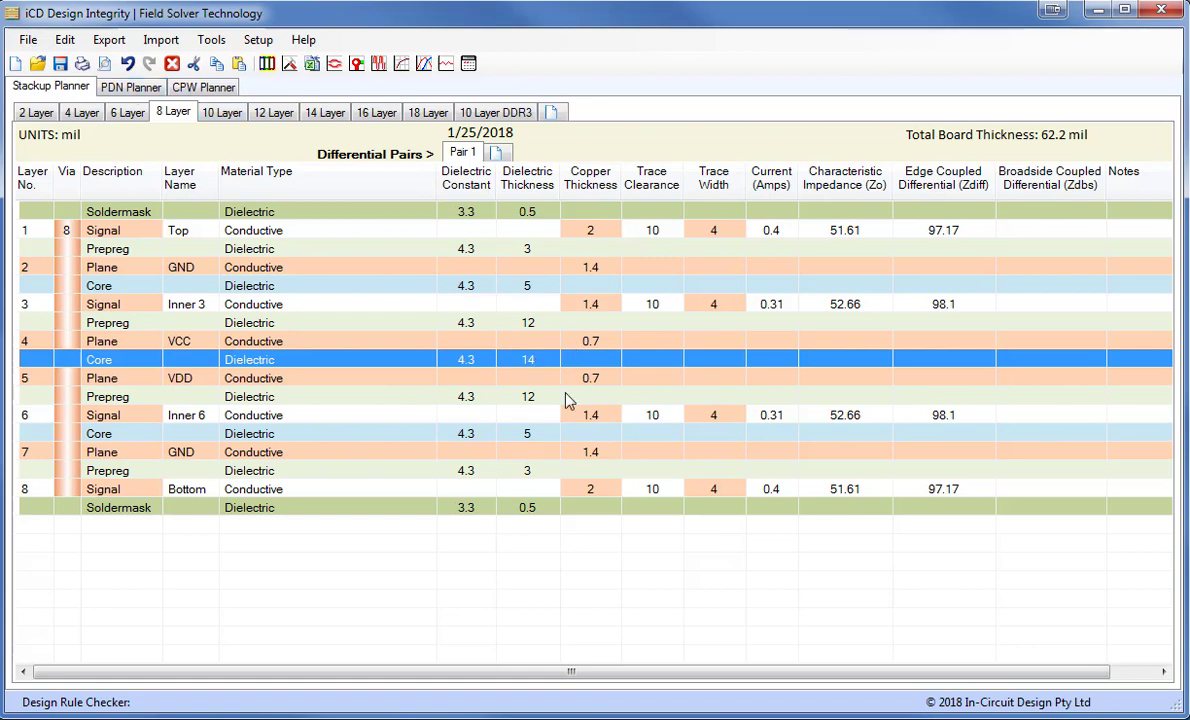
pyautogui.click(120, 88)
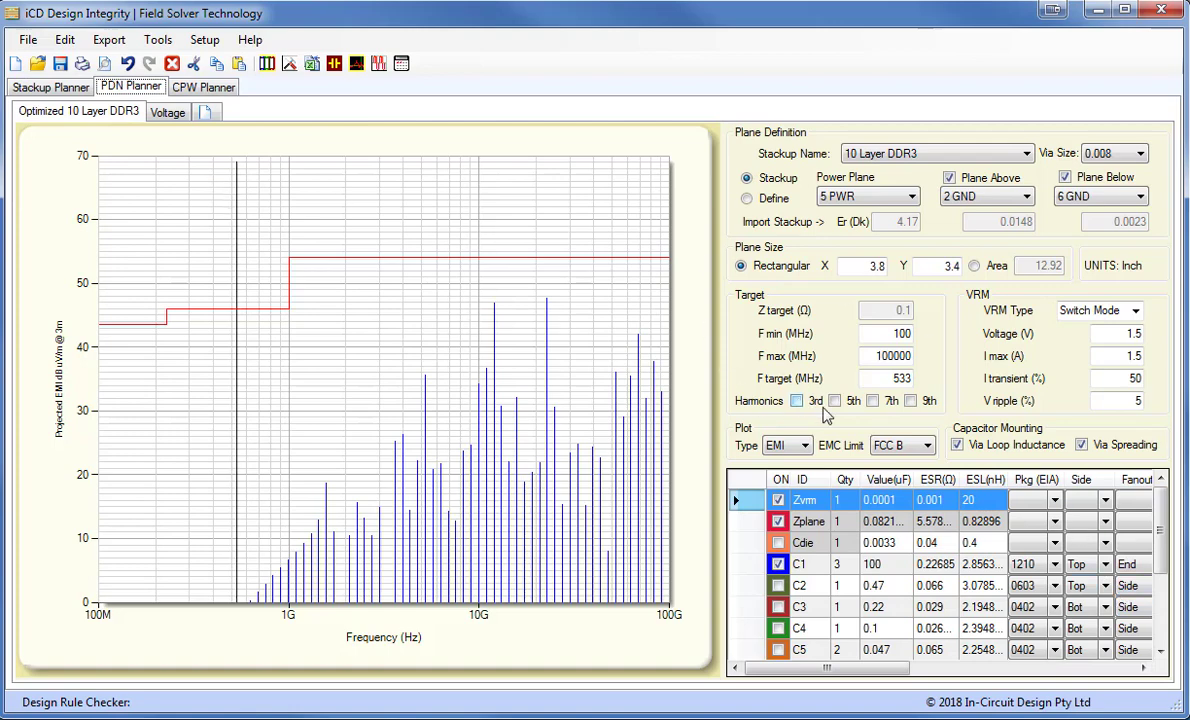
pyautogui.click(165, 114)
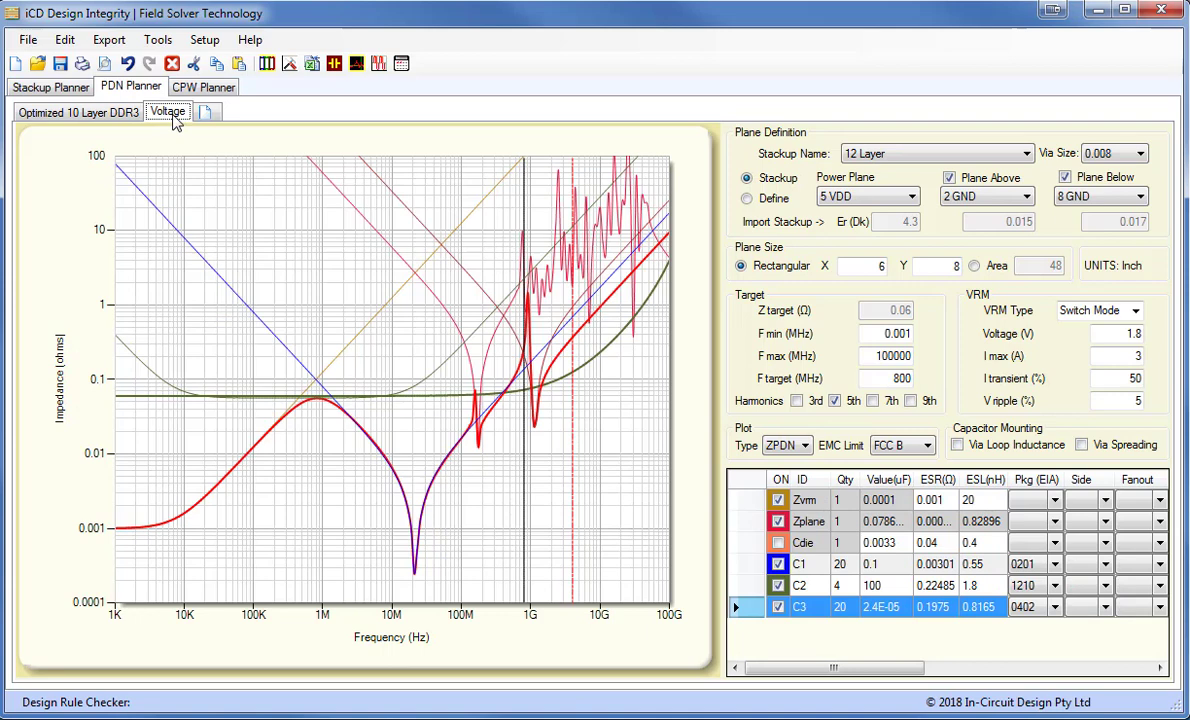
# Step: Select the 8 Layer stackup, set Plot Type to EMI and F min to 100 MHz
pyautogui.click(1026, 155)
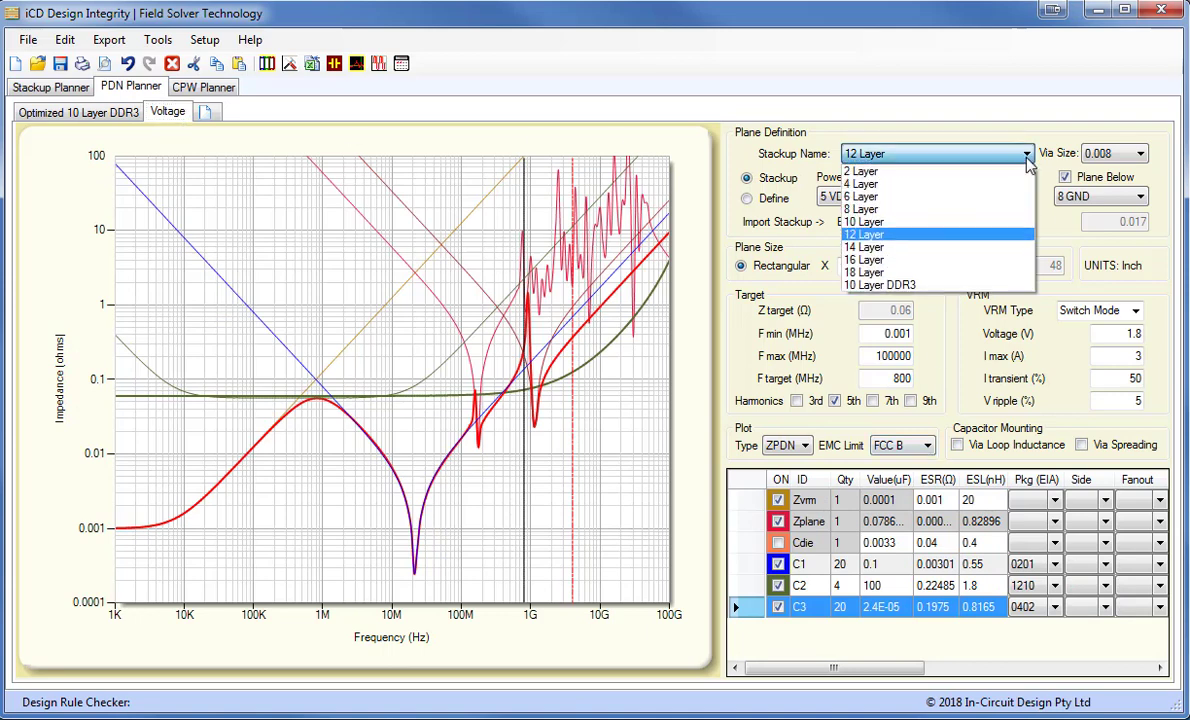
pyautogui.click(925, 210)
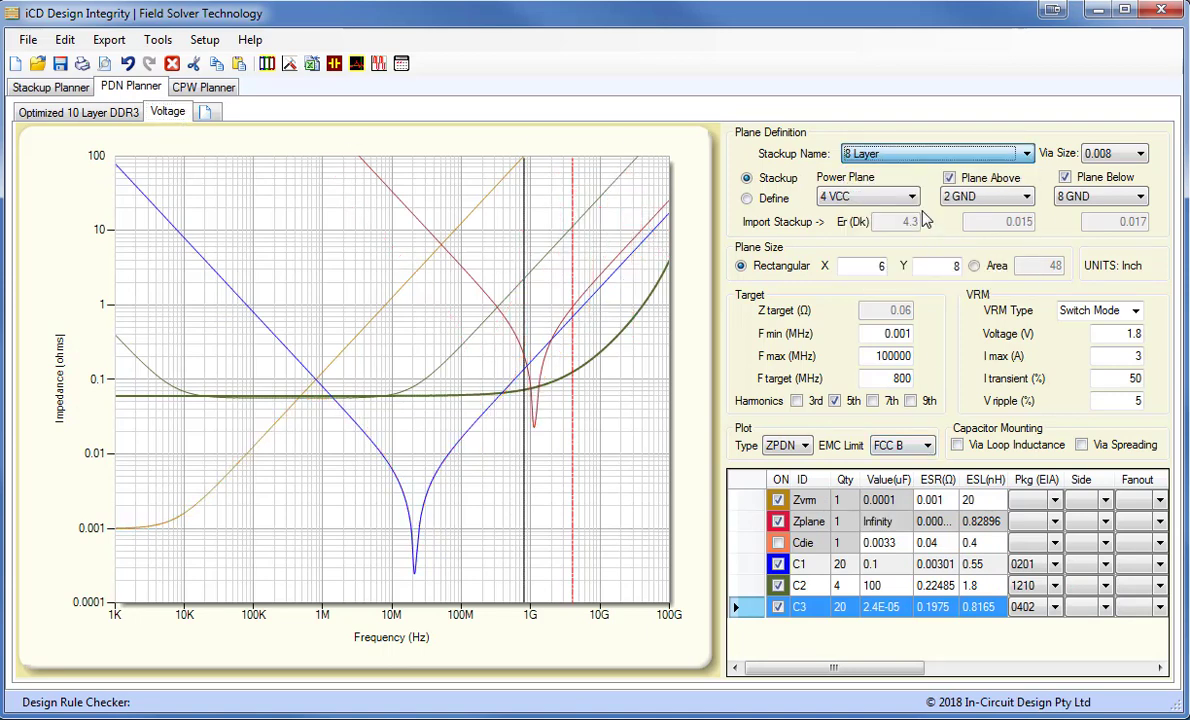
pyautogui.click(806, 446)
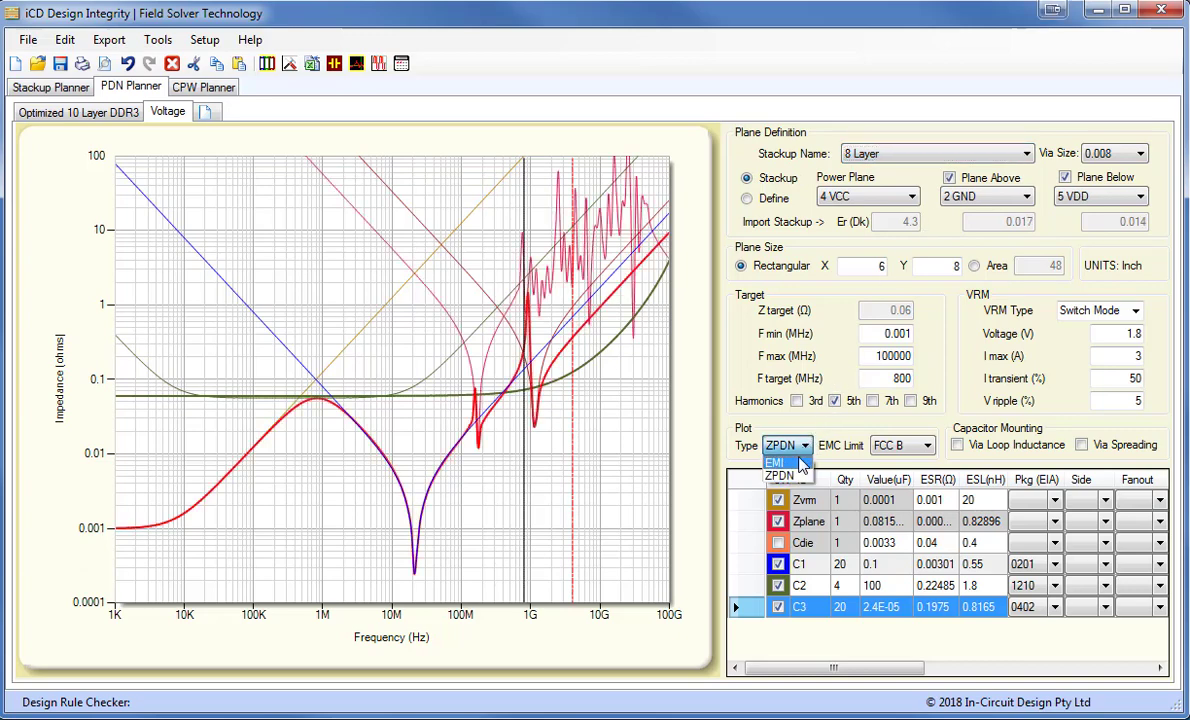
pyautogui.click(800, 462)
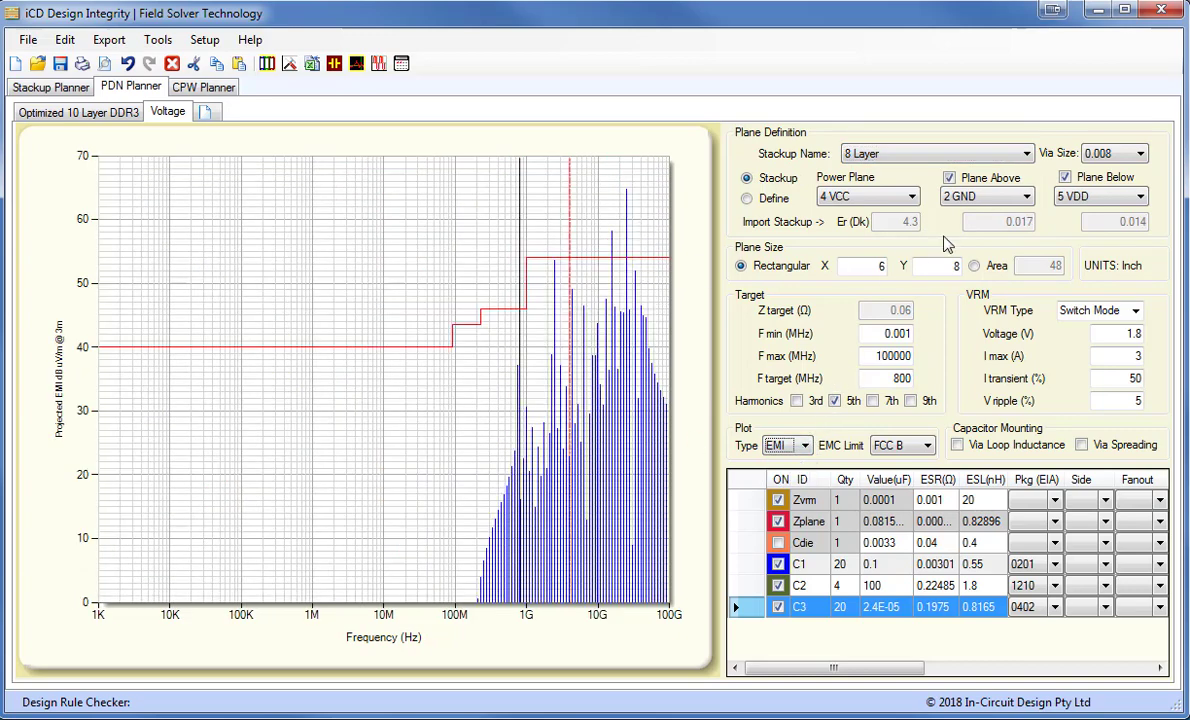
pyautogui.doubleClick(893, 333)
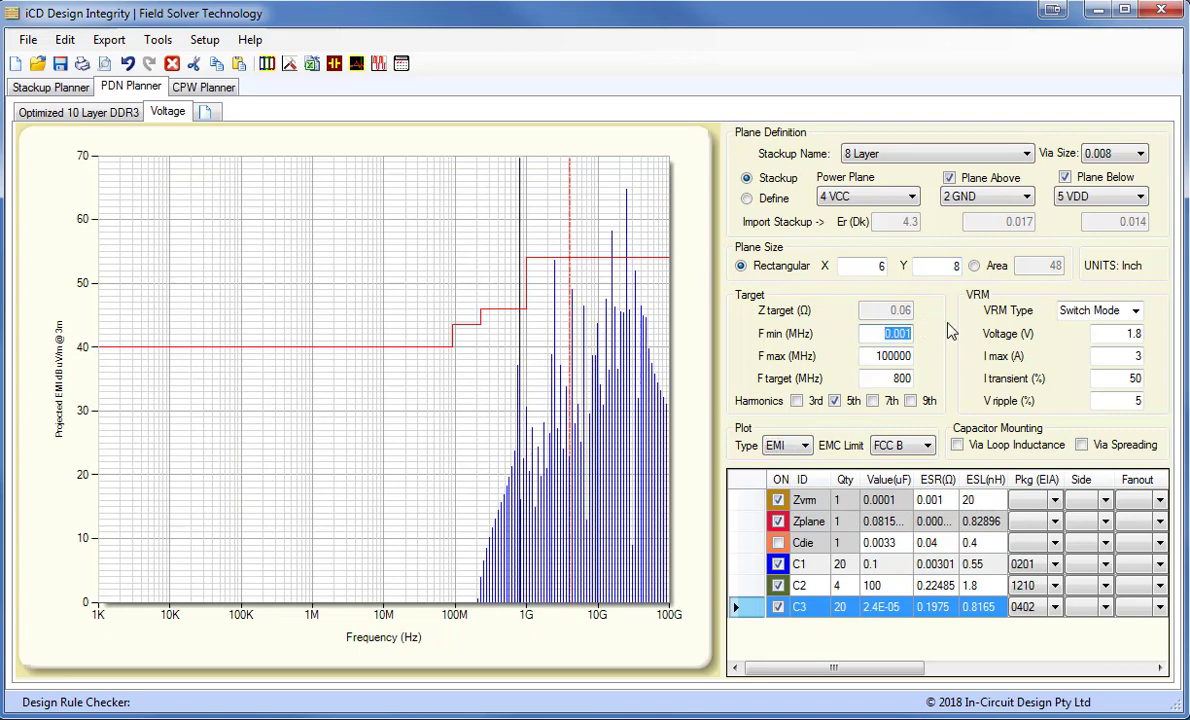
pyautogui.write('10')
pyautogui.press('Return')
pyautogui.write('0')
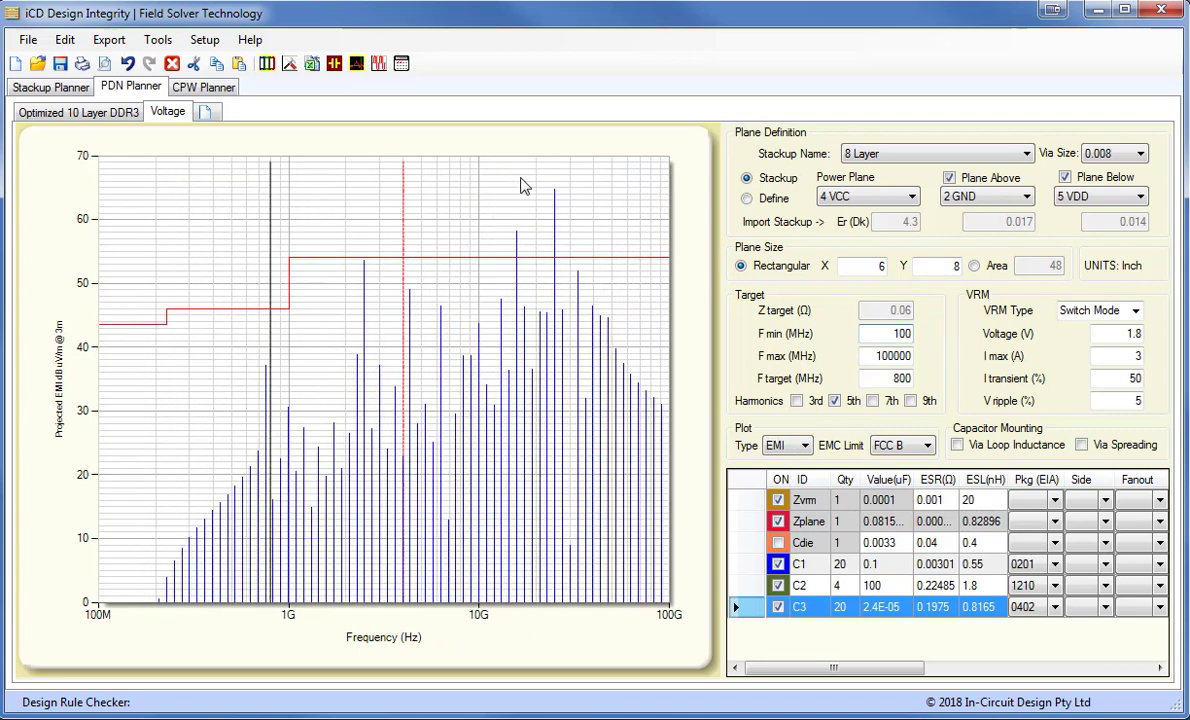
pyautogui.moveTo(558, 208)
# Step: Change the 14 mil VCC–VDD core dielectric thickness to 2 mil
pyautogui.click(52, 88)
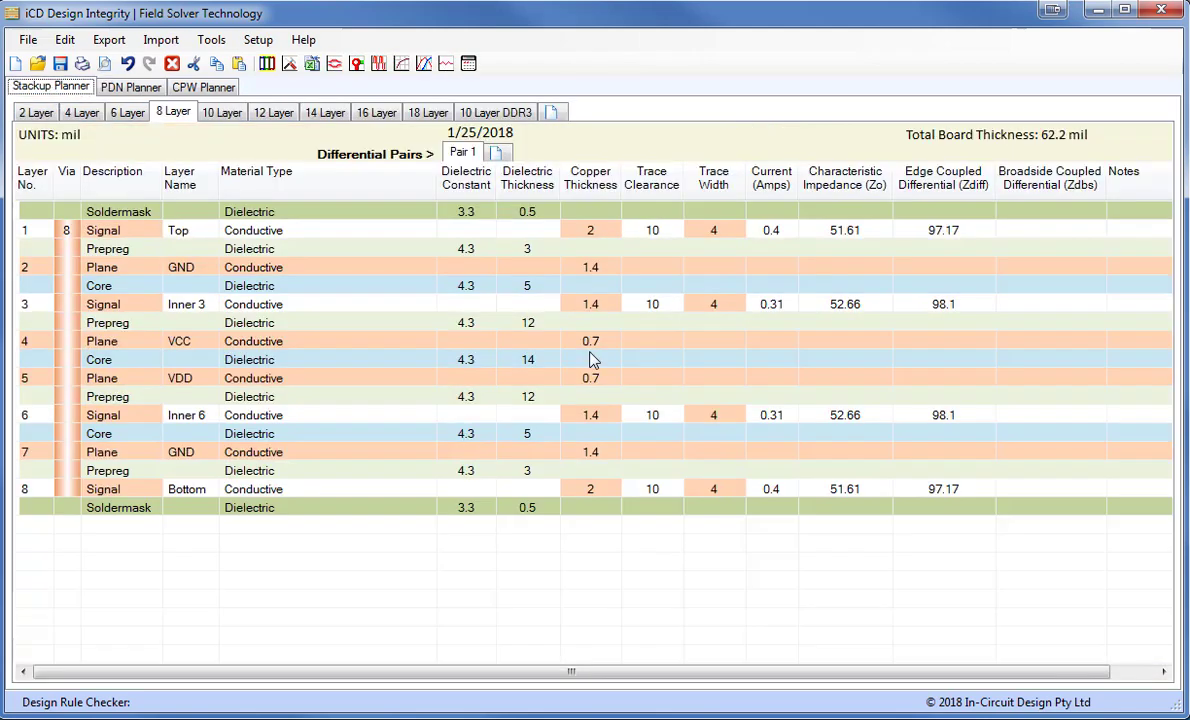
pyautogui.click(550, 363)
pyautogui.click(550, 366)
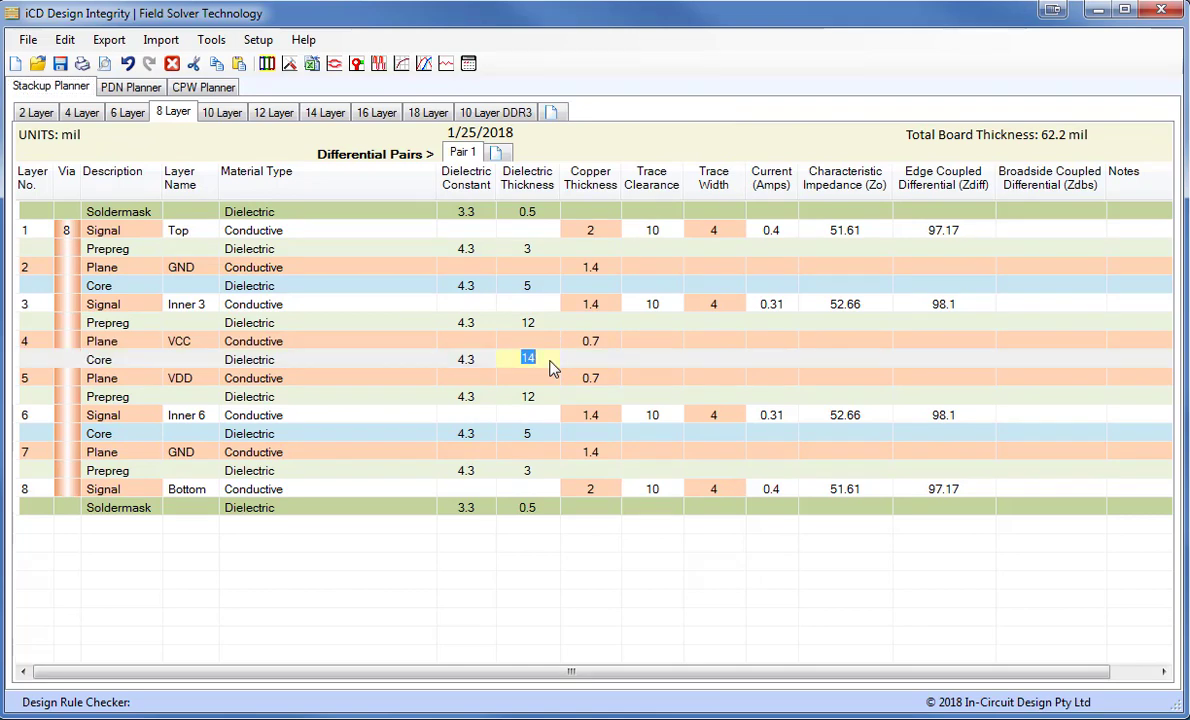
pyautogui.write('2')
pyautogui.press('Return')
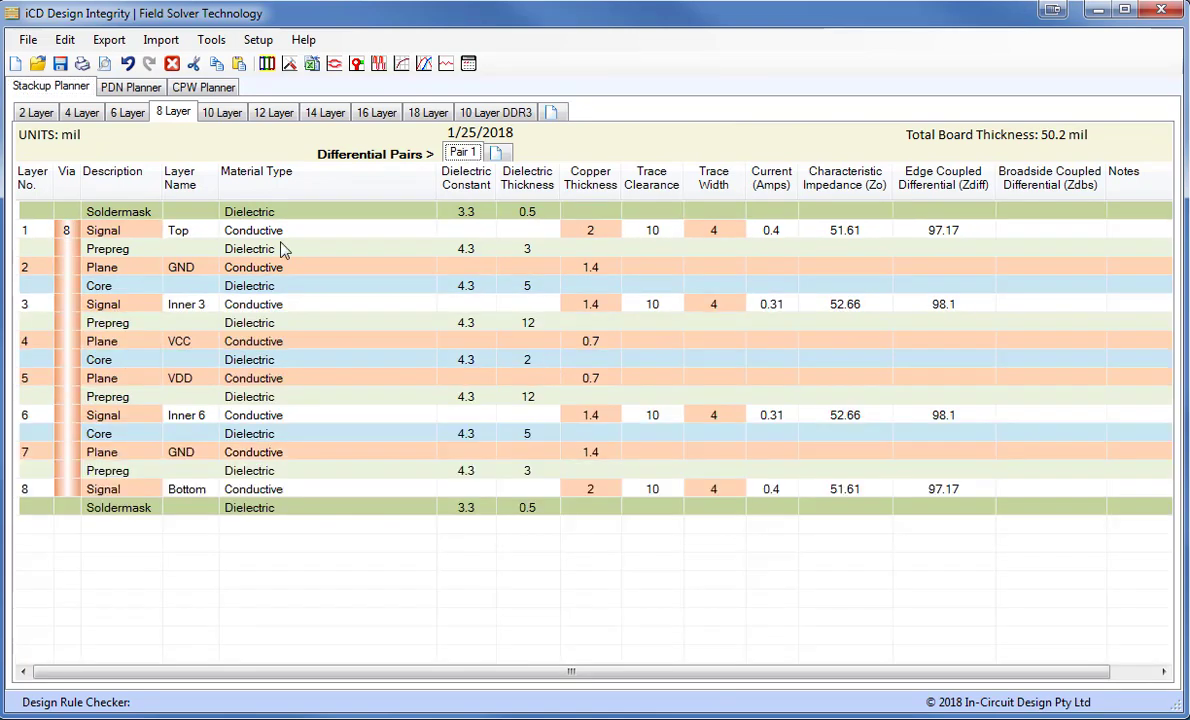
# Step: Reload the 8 Layer stackup, plot ZPDN impedance, and save an Excel export
pyautogui.click(130, 88)
pyautogui.click(1025, 154)
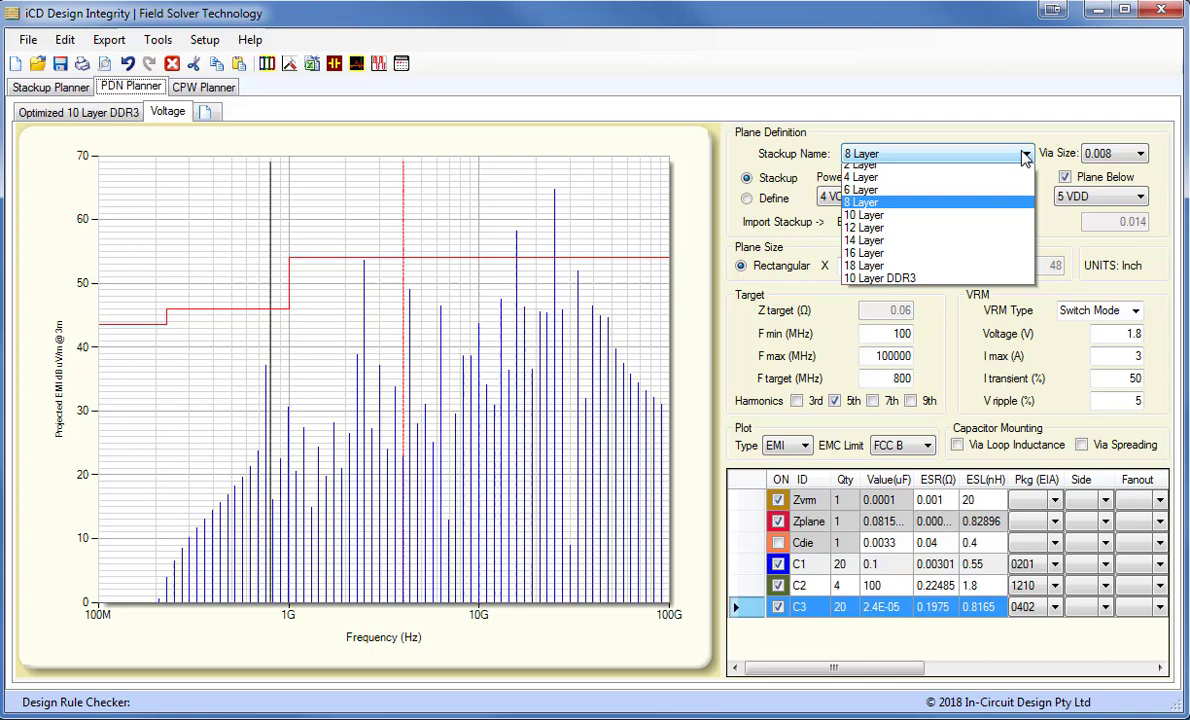
pyautogui.click(929, 210)
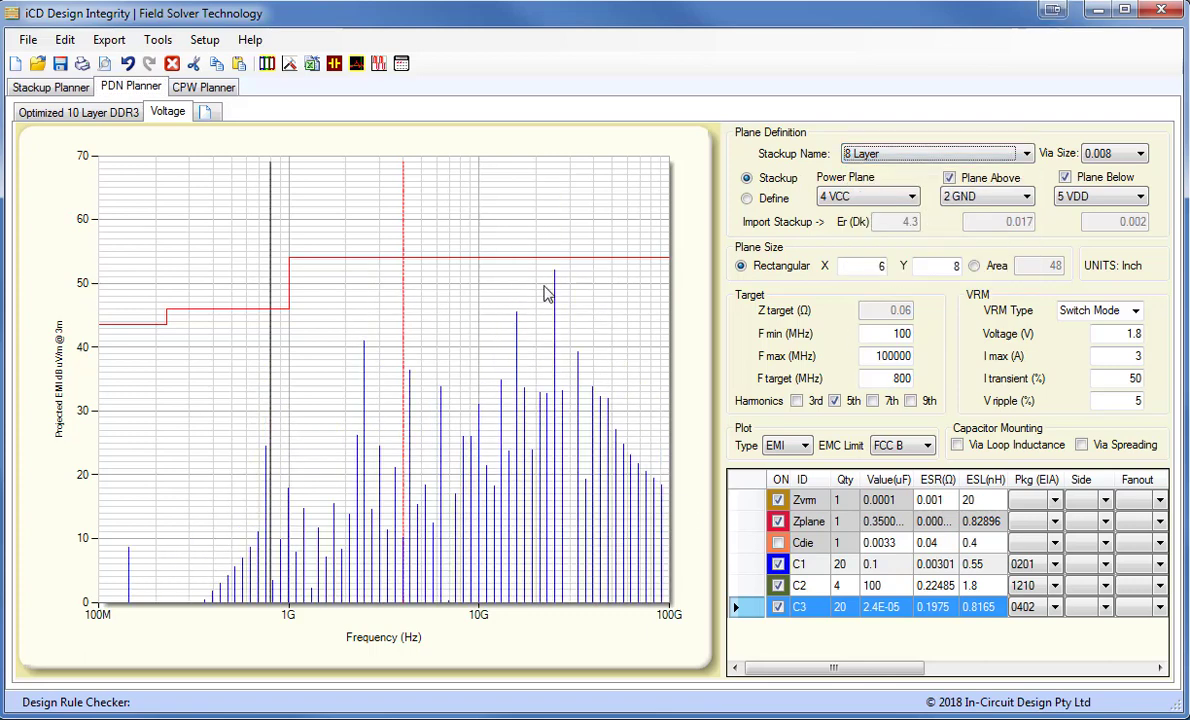
pyautogui.click(787, 445)
pyautogui.click(782, 478)
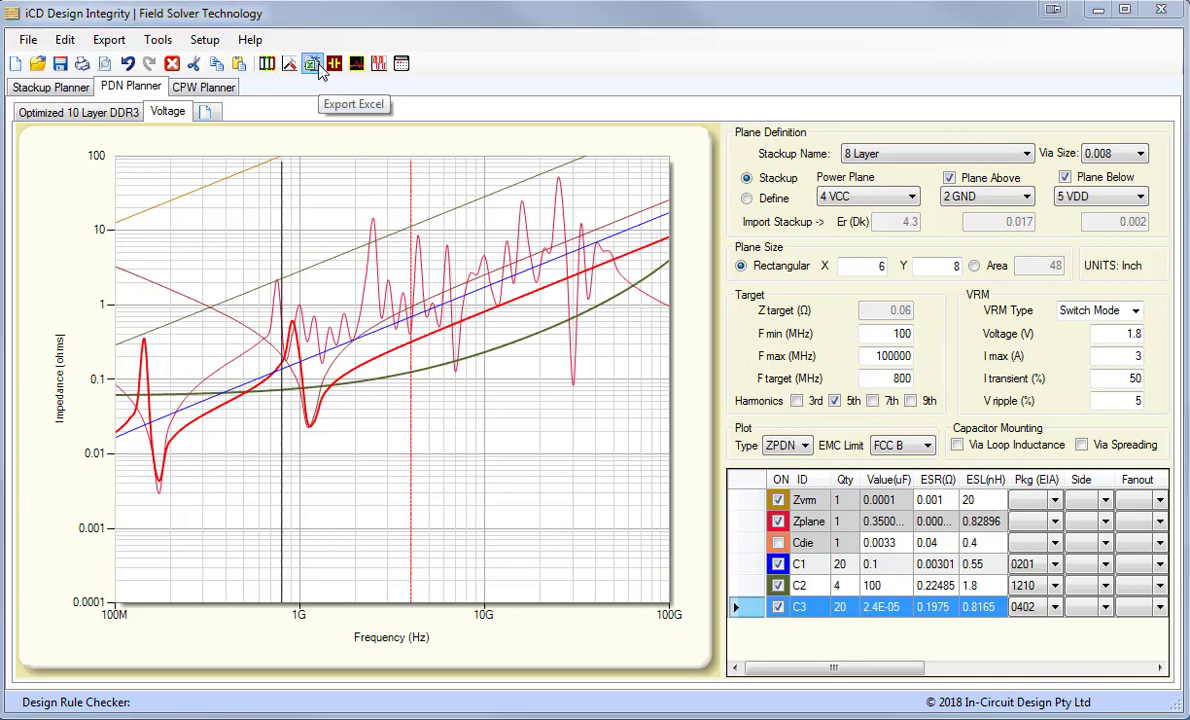
pyautogui.click(319, 65)
pyautogui.click(770, 521)
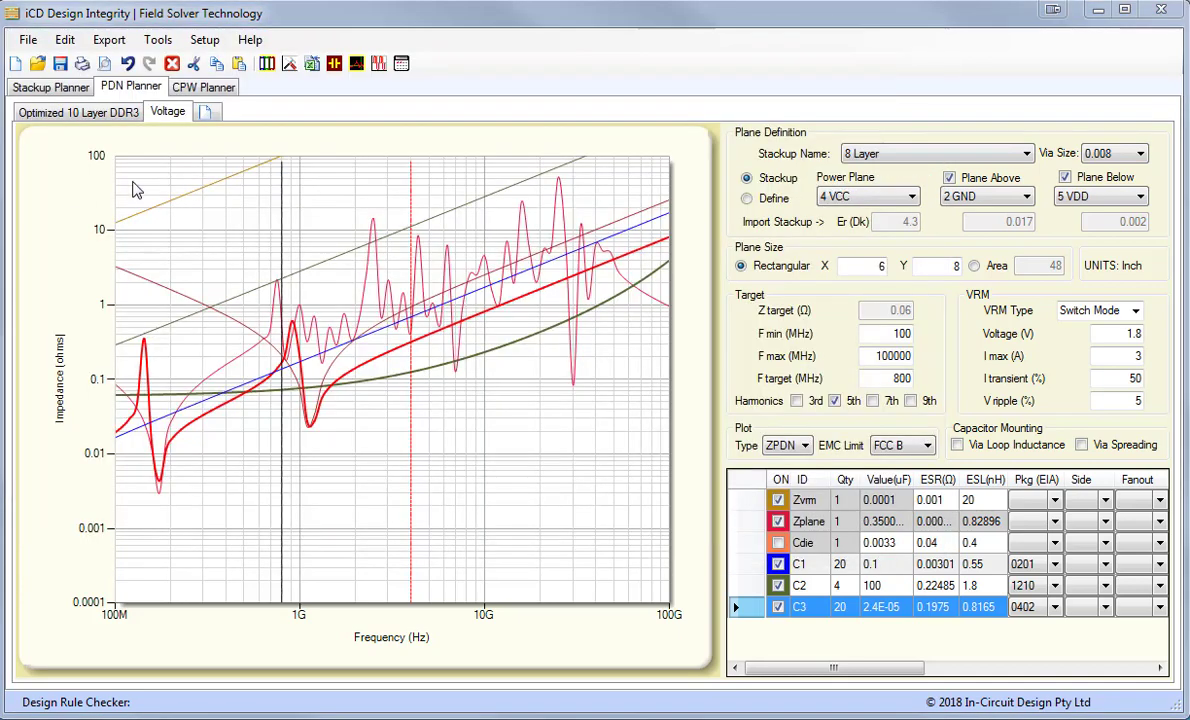
# Step: In CPW Planner, view the Single CPWG, Dual CPWG and Single CPW structures
pyautogui.click(203, 87)
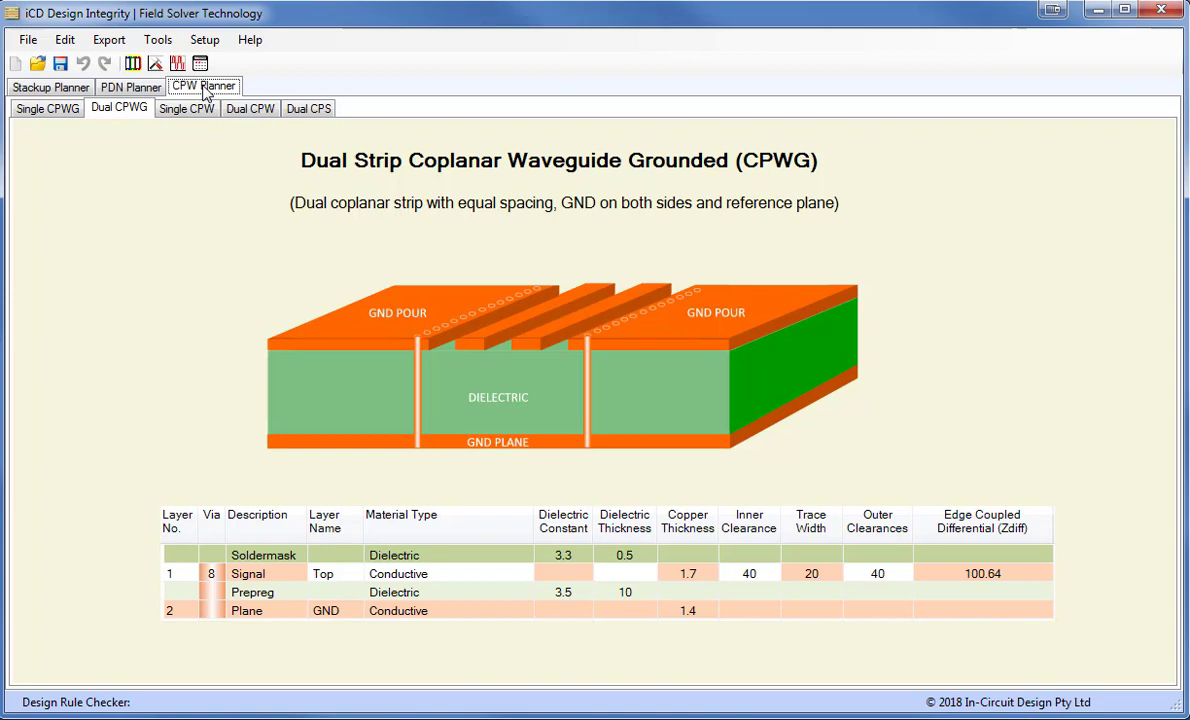
pyautogui.click(47, 109)
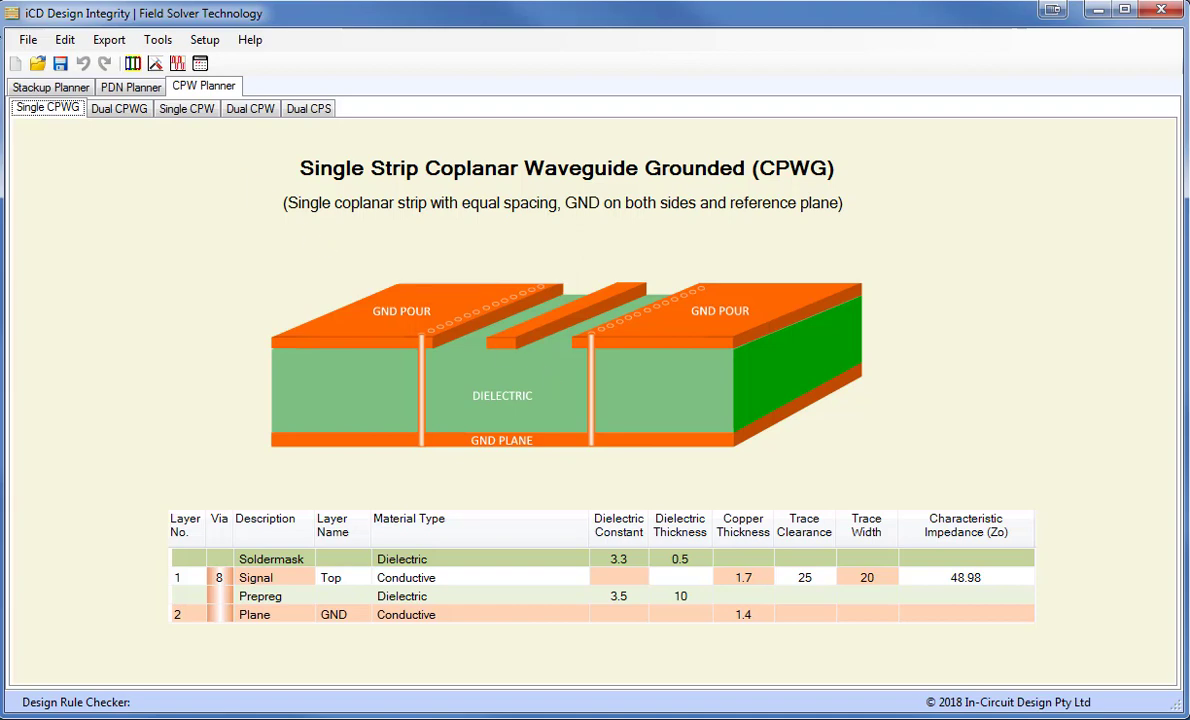
pyautogui.click(126, 110)
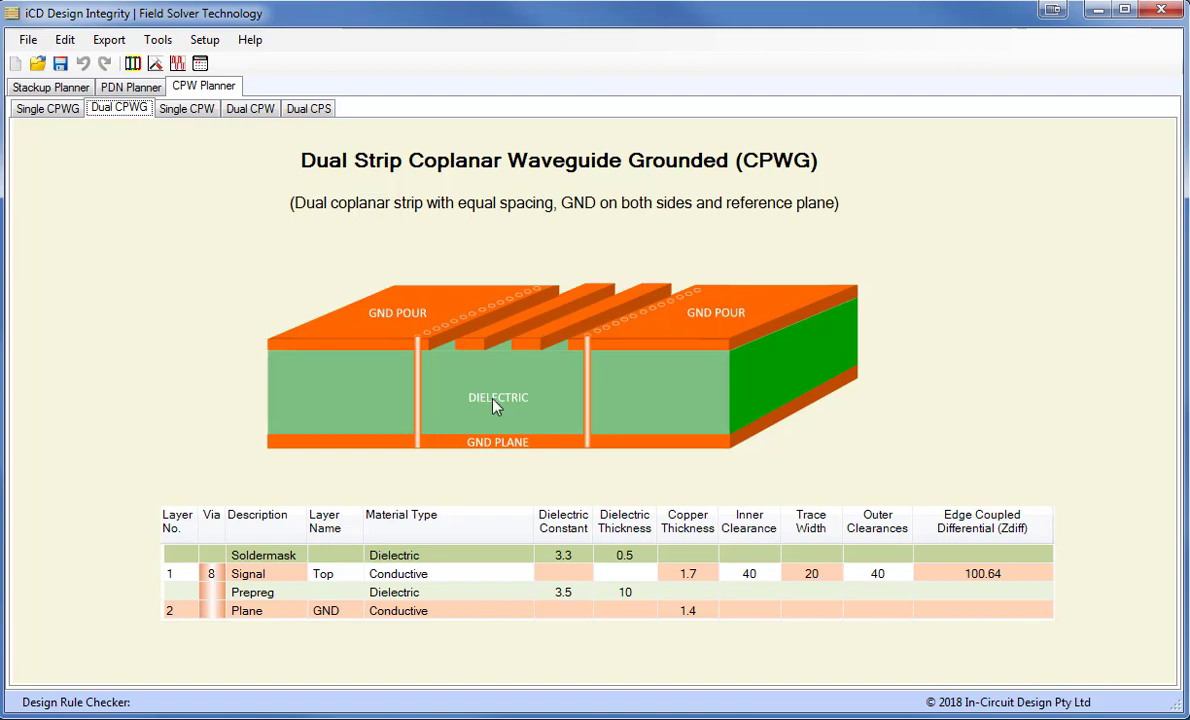
pyautogui.click(196, 112)
# Step: View the Dual CPW structure, then the Dual CPS structure without a reference plane
pyautogui.click(235, 112)
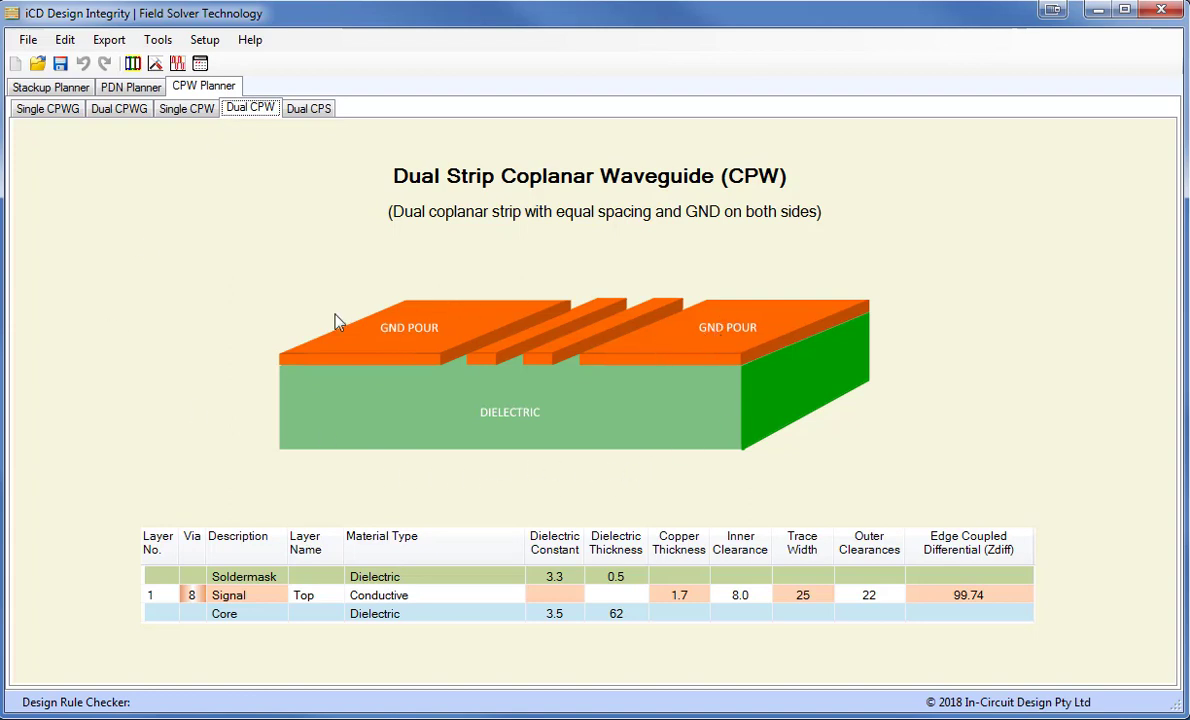
pyautogui.click(292, 114)
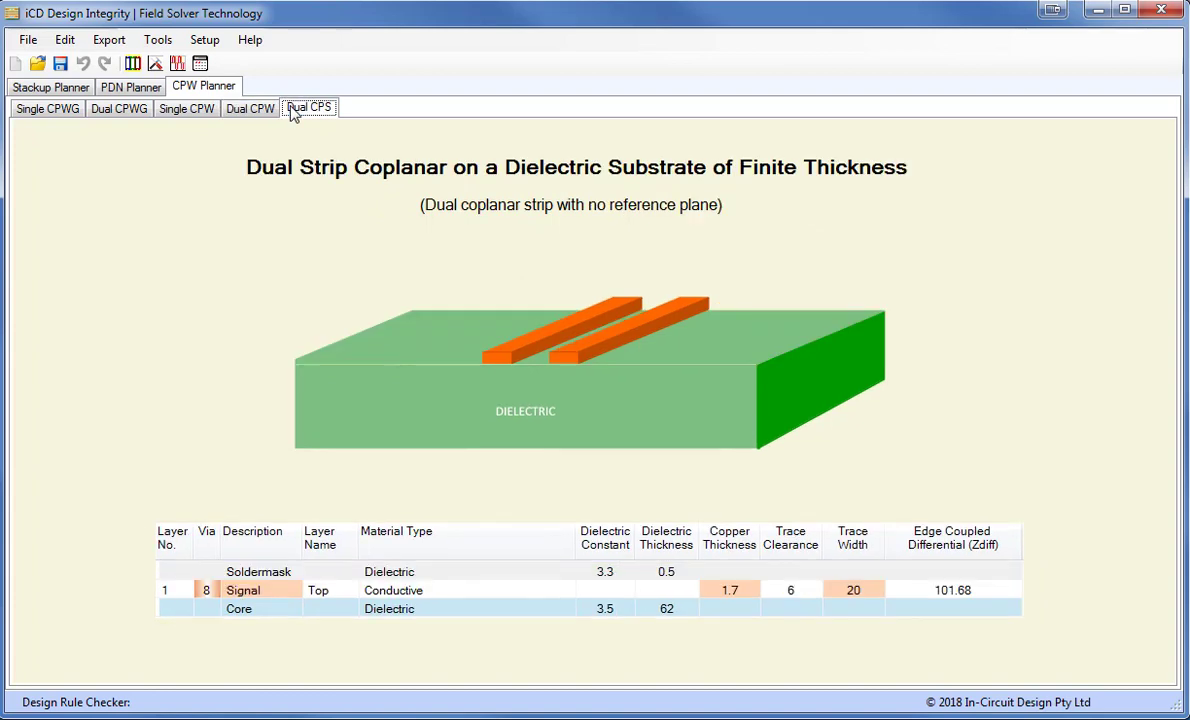